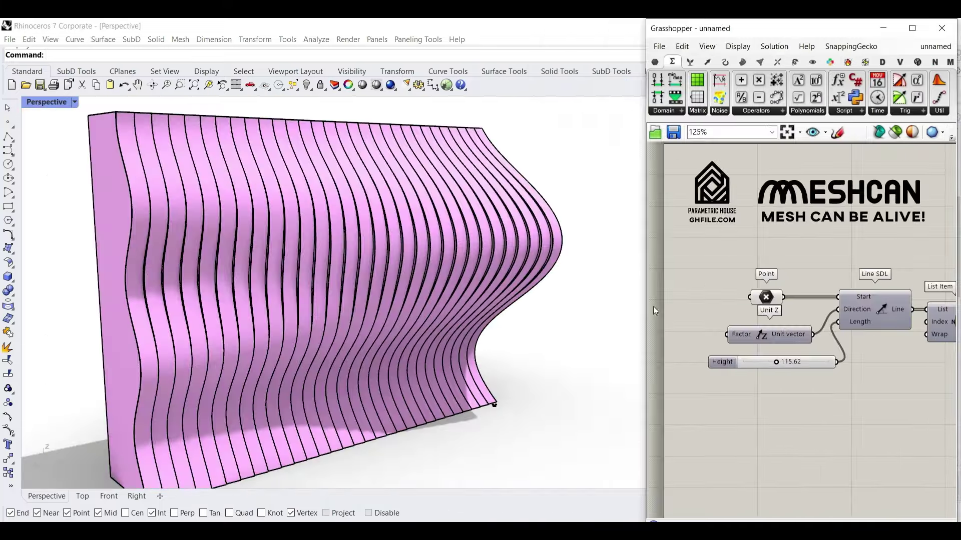
Select the Point parameter and shift the wall's front-left base point slightly in the viewport
scroll(445, 320, "down", 7)
mouse_move(435, 321)
right_mouse_down()
mouse_move(332, 343)
mouse_move(450, 320)
right_mouse_up()
scroll(332, 343, "up", 4)
left_click(765, 299)
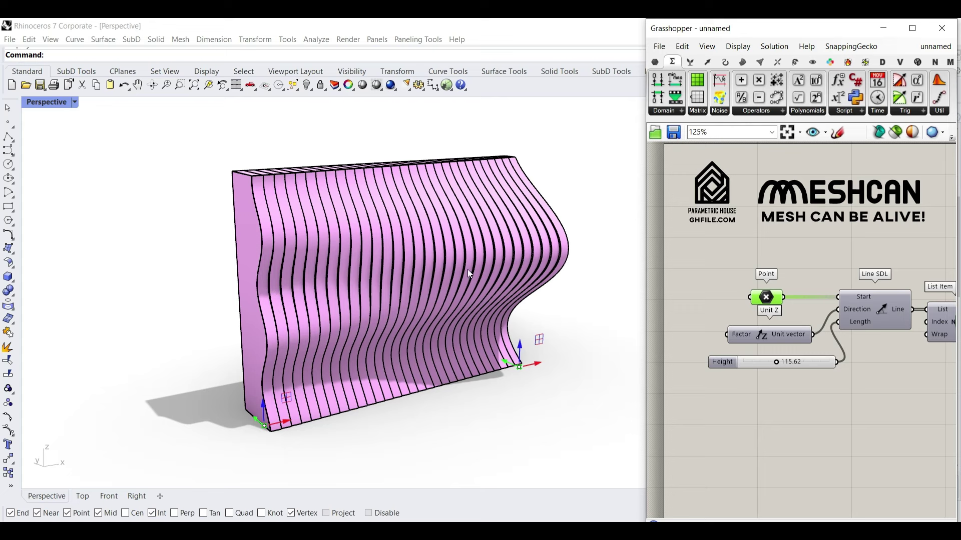
mouse_move(269, 429)
left_mouse_down()
mouse_move(247, 434)
mouse_move(273, 423)
left_mouse_up()
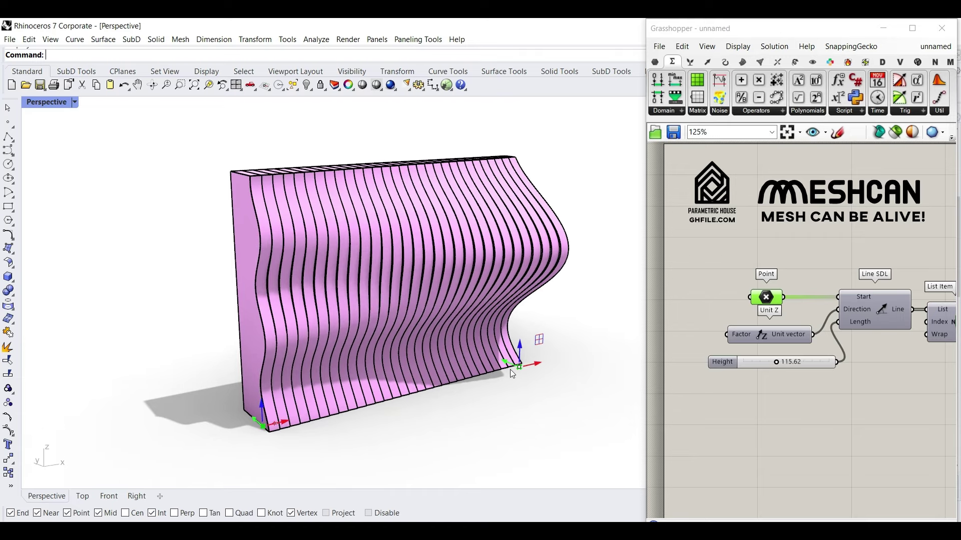
Vary the Height slider to change how tall the wall is
scroll(509, 371, "down", 5)
scroll(551, 311, "up", 8)
scroll(499, 360, "down", 3)
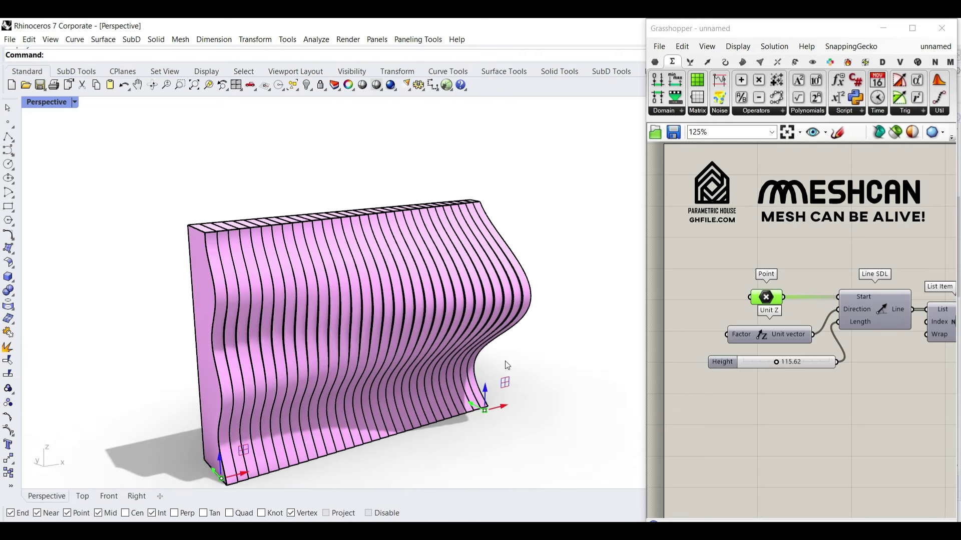
left_click(777, 361)
left_click_drag(784, 365, 777, 365)
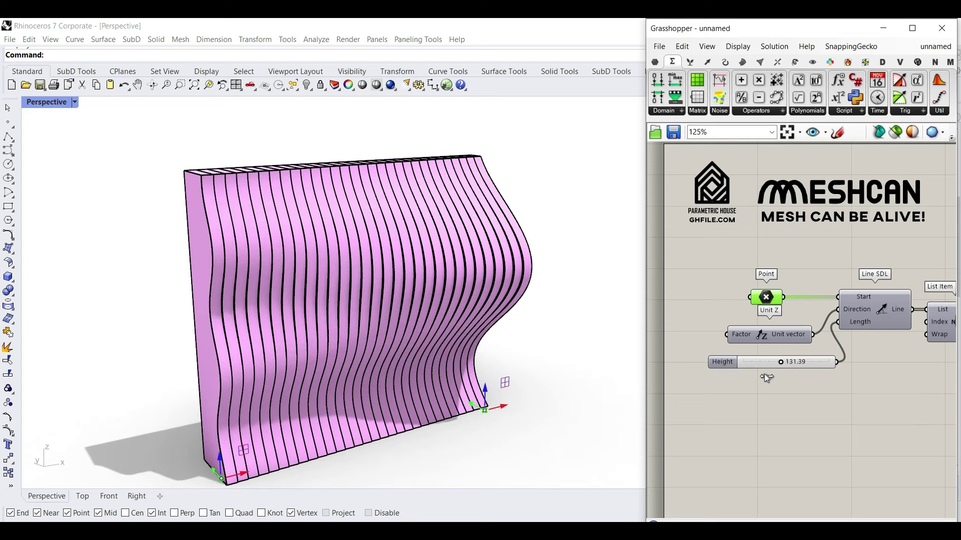
Stretch the sine curve in the upper group's lower Graph Mapper so it forms a single wide wave
scroll(764, 373, "down", 6)
right_click_drag(887, 397, 817, 342)
scroll(761, 371, "up", 8)
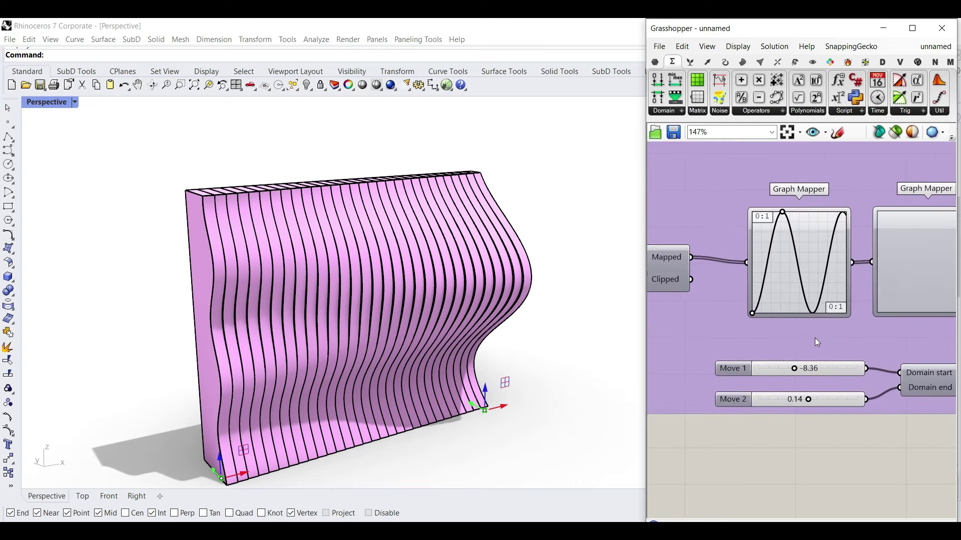
left_click_drag(784, 213, 799, 212)
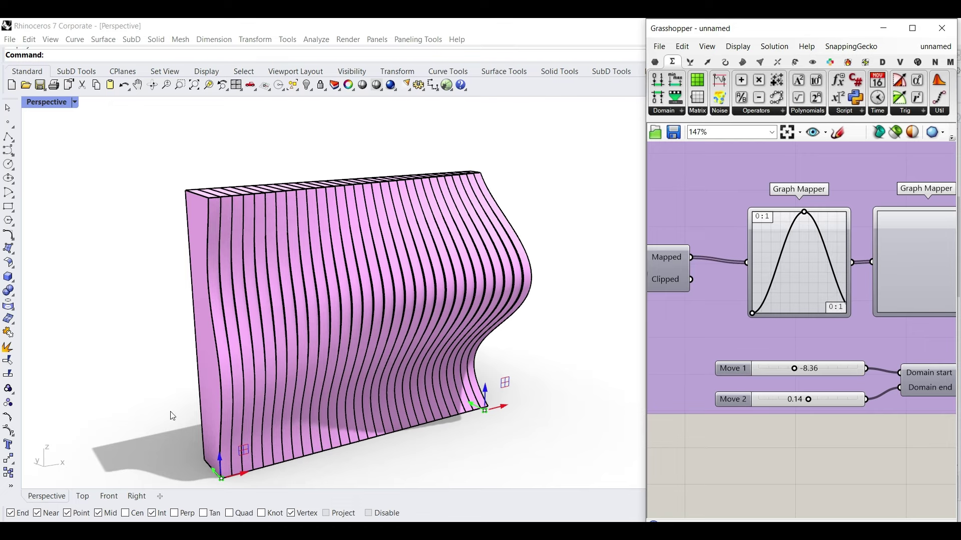
Set the Move 1 slider under the reshaped sine graph to -23.28 and the Move 2 slider to 21.45
left_click_drag(794, 370, 772, 370)
left_click_drag(807, 399, 847, 399)
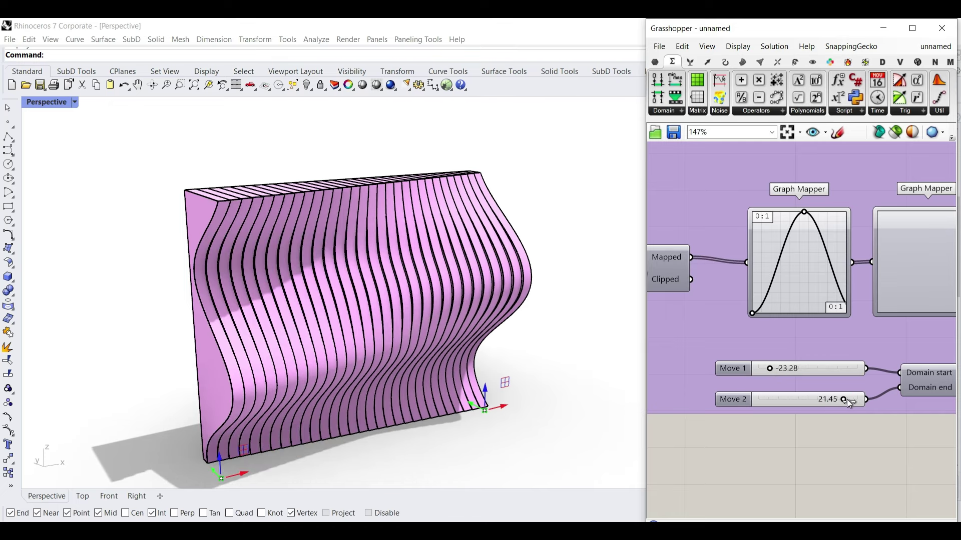
right_click_drag(321, 347, 350, 334)
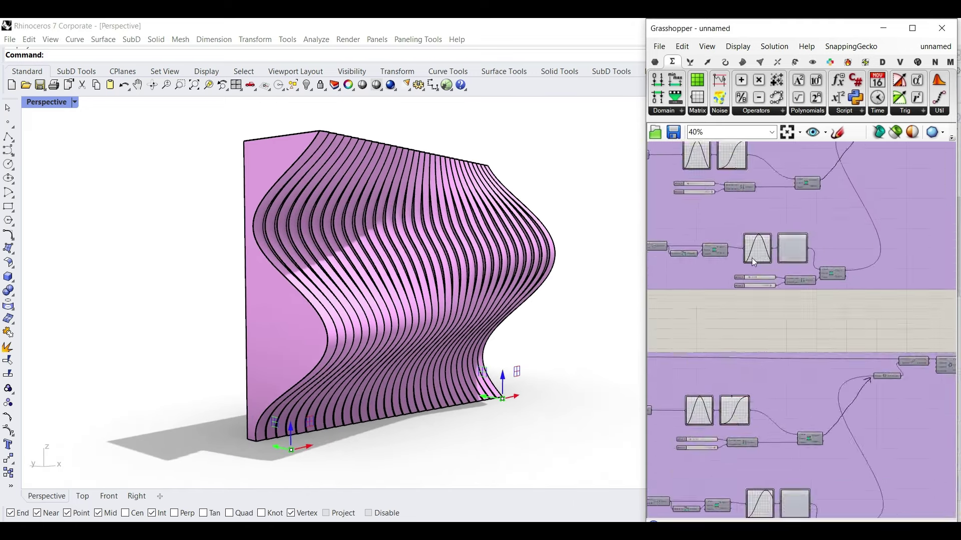
Change the lower group's bottom sine Graph Mapper to the Parabola type and flatten its curve
scroll(835, 249, "up", 3)
scroll(810, 293, "up", 3)
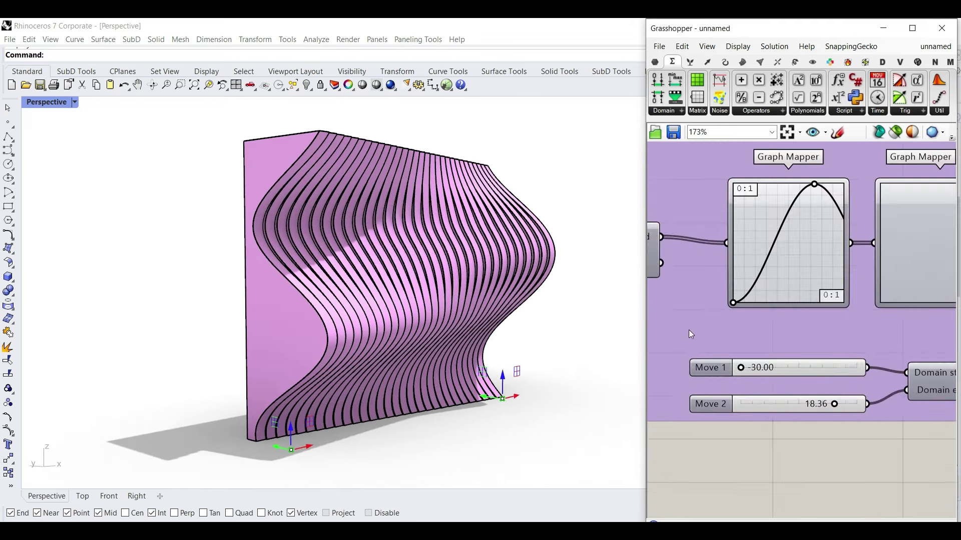
right_click_drag(440, 316, 353, 308)
scroll(353, 308, "up", 3)
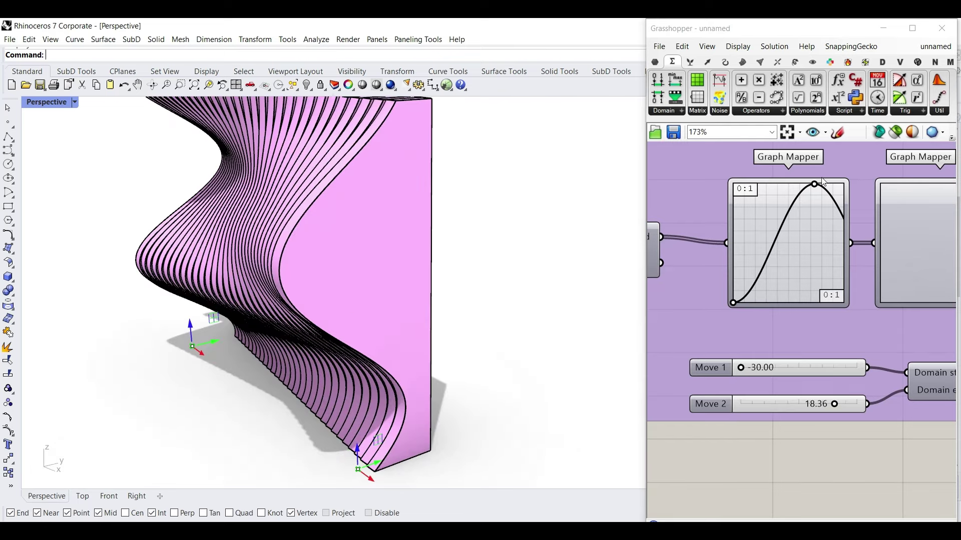
right_click(809, 229)
left_click(839, 375)
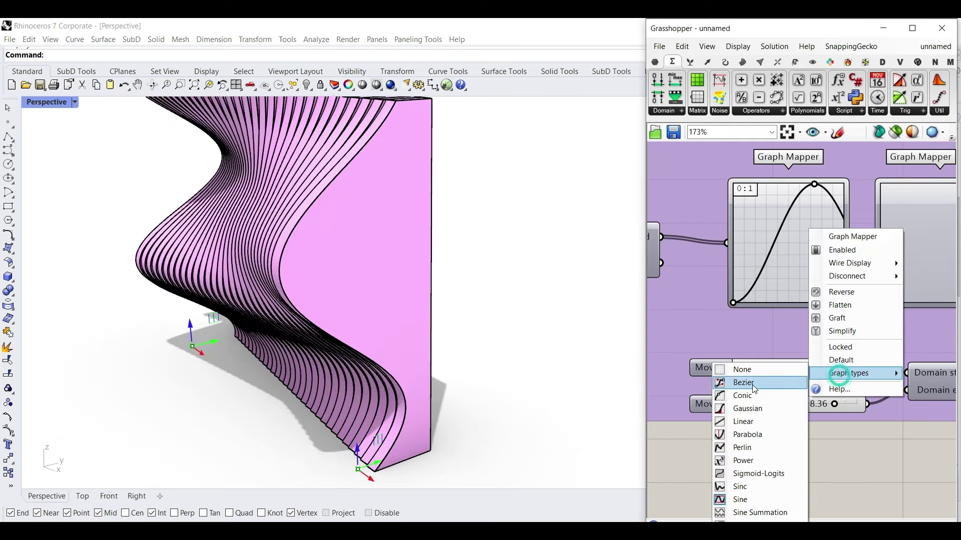
left_click(747, 434)
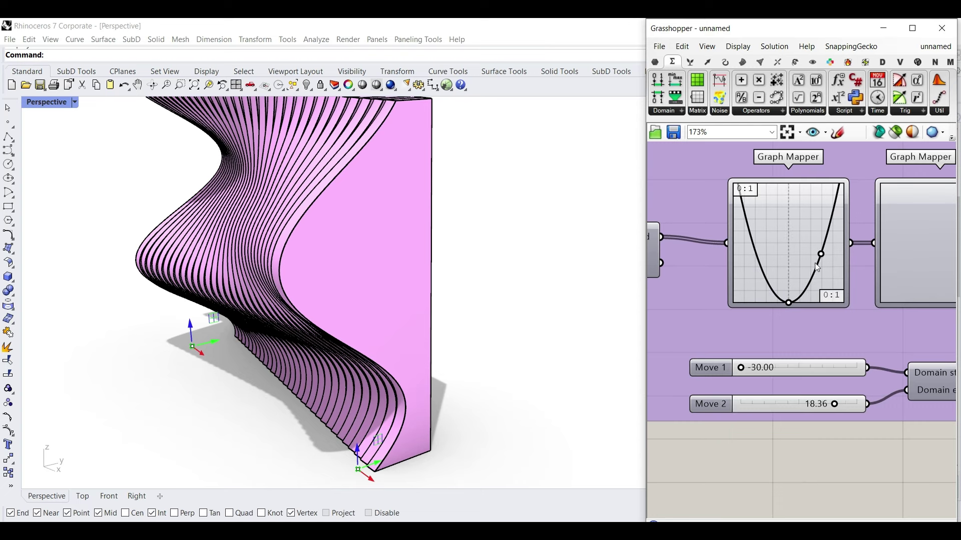
left_click_drag(821, 254, 841, 253)
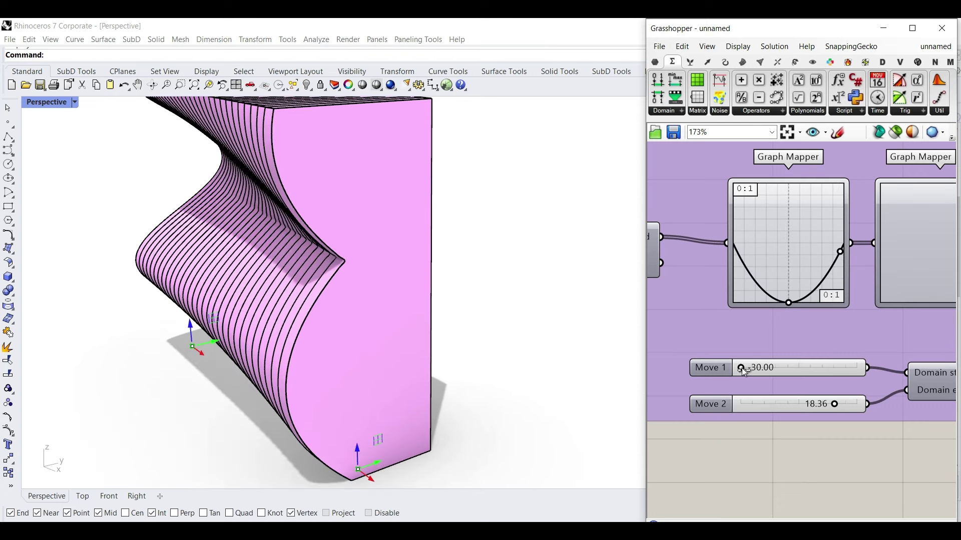
Set the Move 1 slider under the parabola graph to -8.26 and the t (Location) slider to 0.28
left_click_drag(771, 370, 783, 369)
scroll(837, 360, "down", 6)
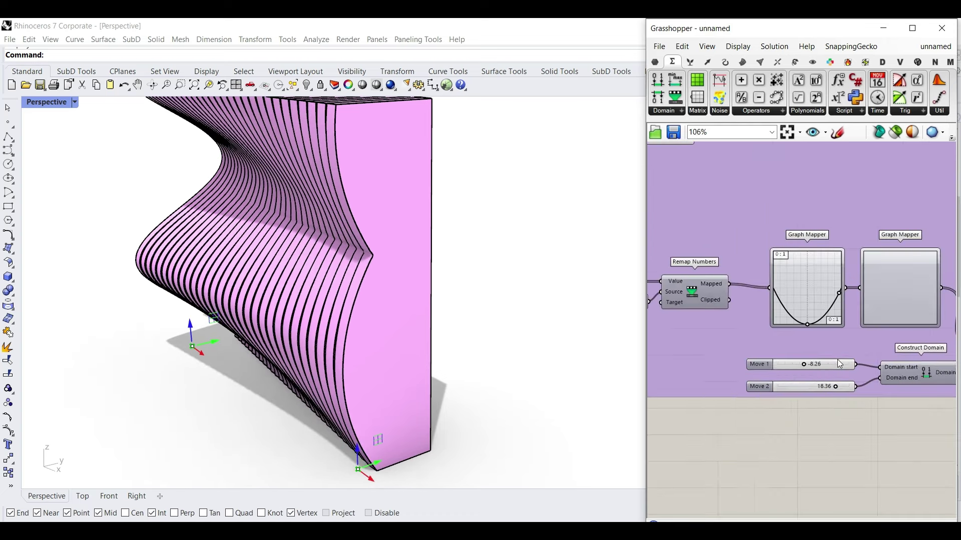
scroll(740, 364, "up", 6)
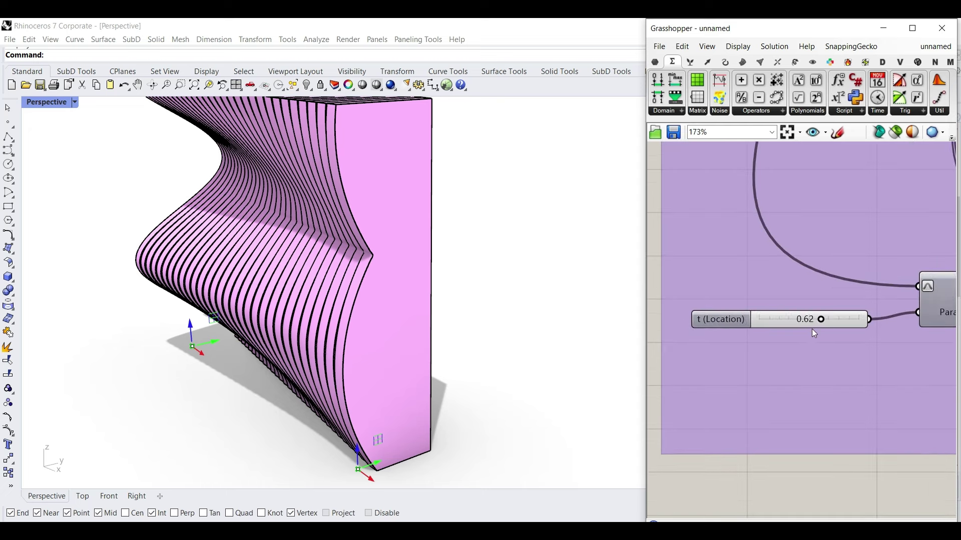
left_click_drag(815, 321, 788, 319)
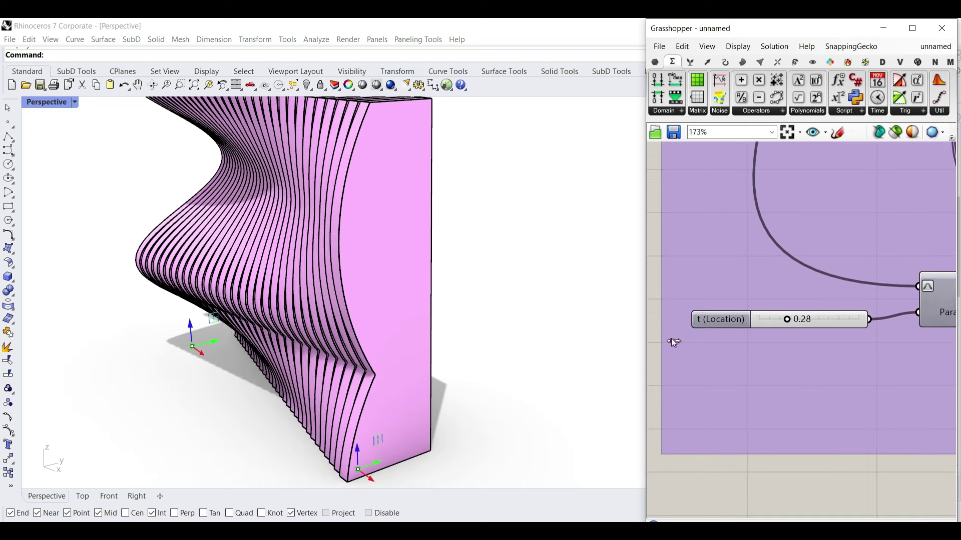
right_click_drag(363, 379, 495, 361)
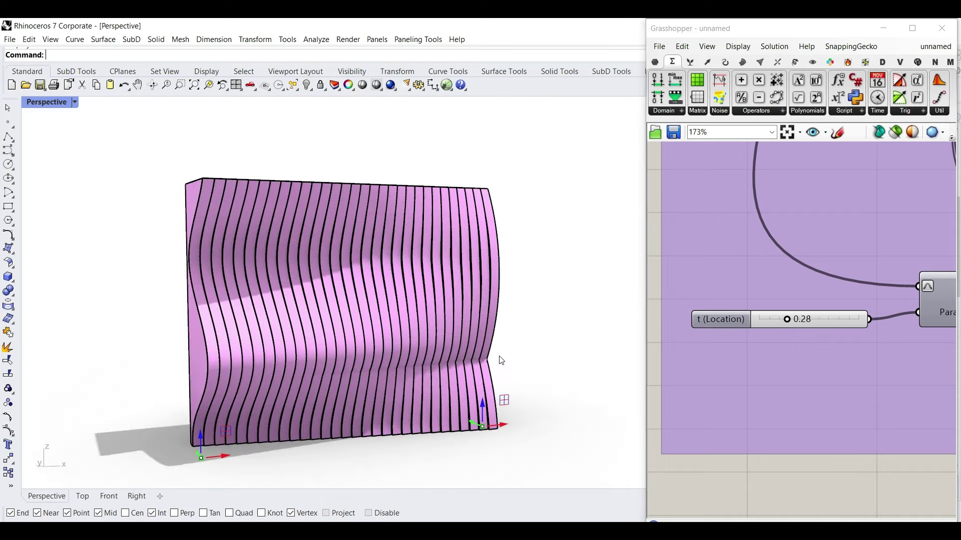
scroll(700, 370, "down", 10)
right_click_drag(728, 345, 687, 333)
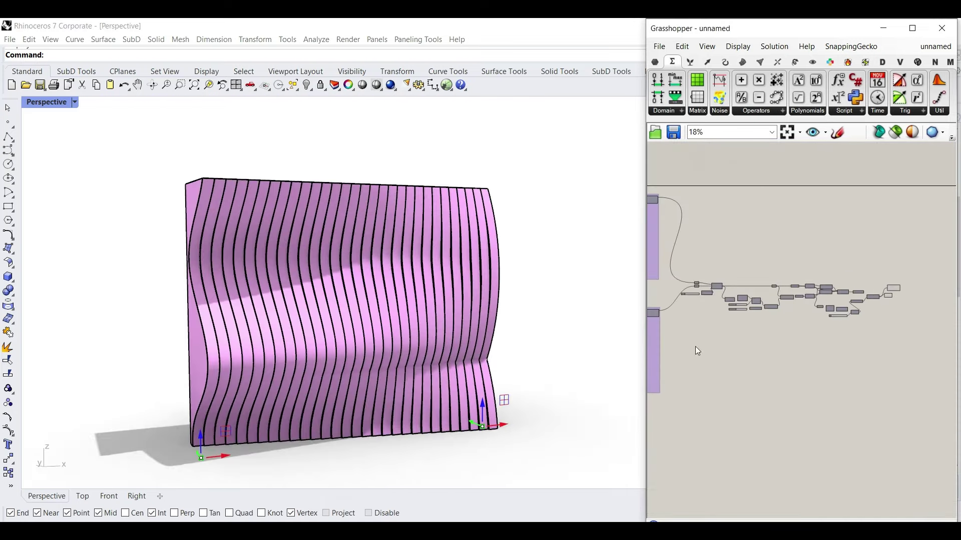
right_click_drag(404, 299, 278, 332)
scroll(352, 285, "up", 6)
scroll(344, 300, "down", 5)
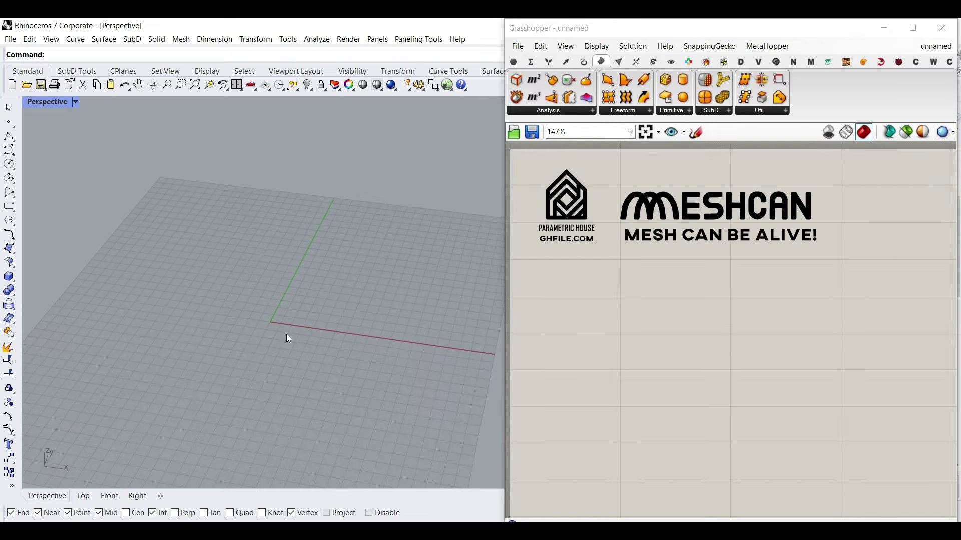
Place a Point parameter on the empty Grasshopper canvas below the logo
left_click(513, 62)
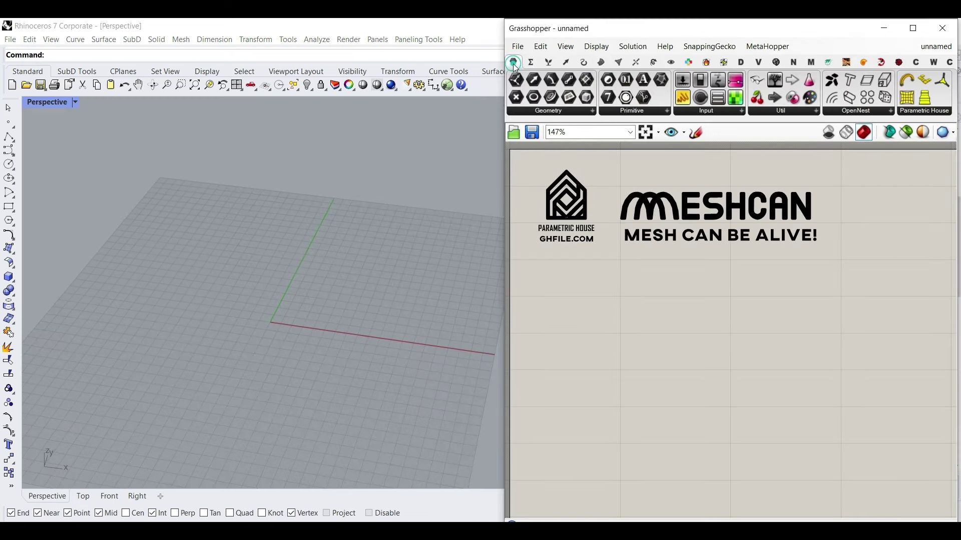
left_click_drag(519, 102, 622, 334)
scroll(645, 319, "up", 3)
Assign multiple points to the Point parameter by picking two locations on the ground plane near the red axis
right_click(622, 334)
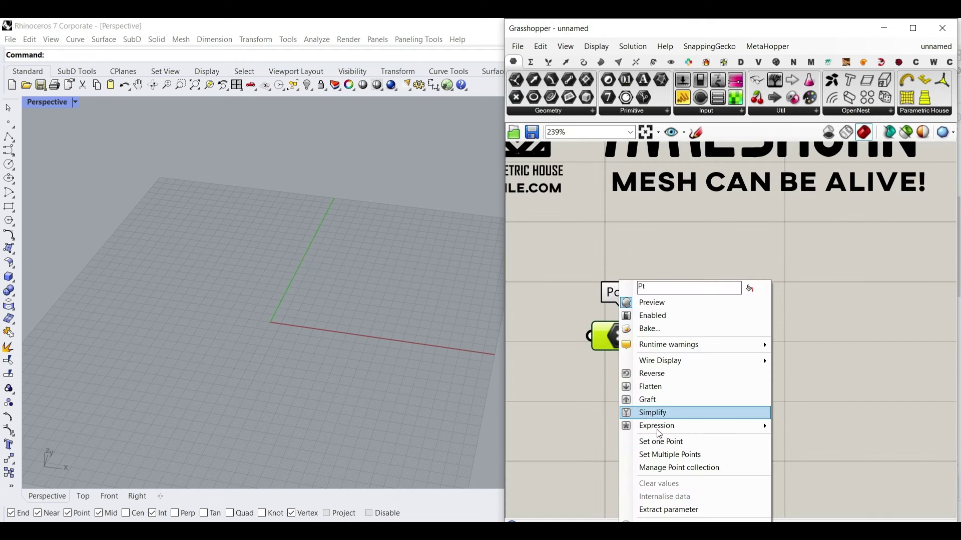
left_click(667, 456)
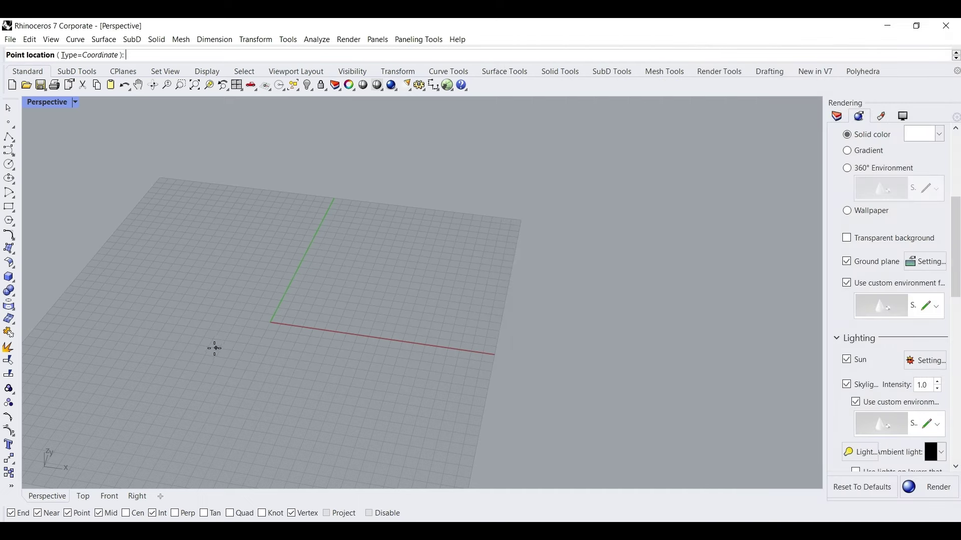
left_click(186, 338)
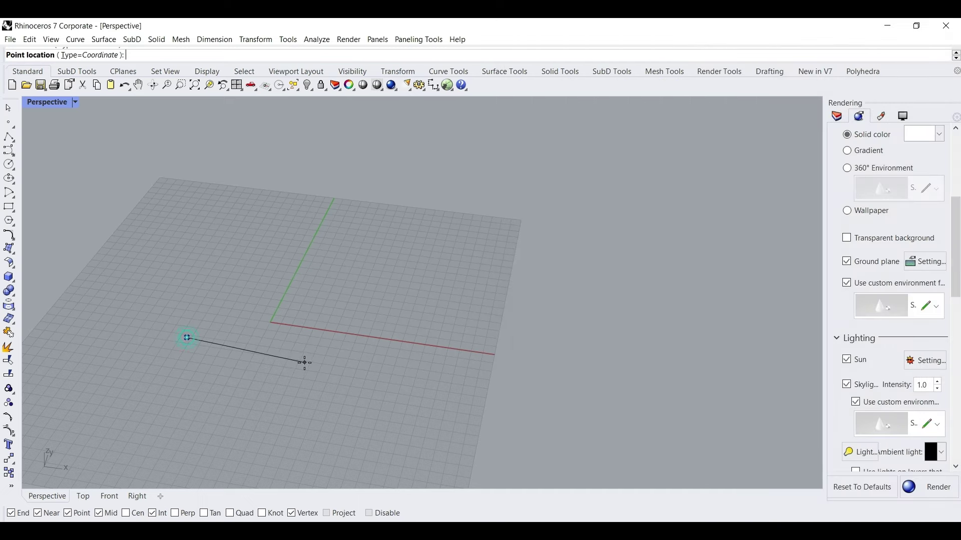
right_click(342, 360)
left_click(695, 385)
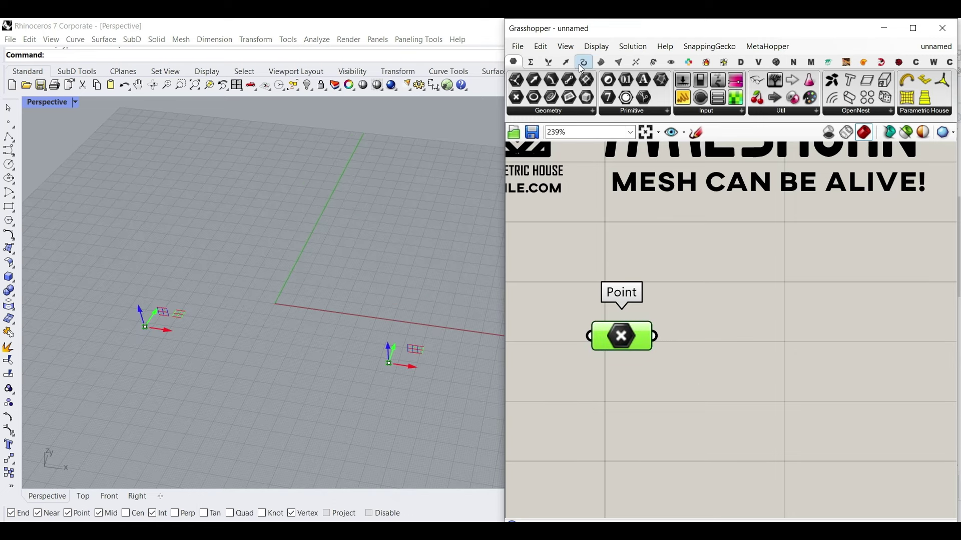
Add a Line SDL component beside the Point parameter
left_click(584, 64)
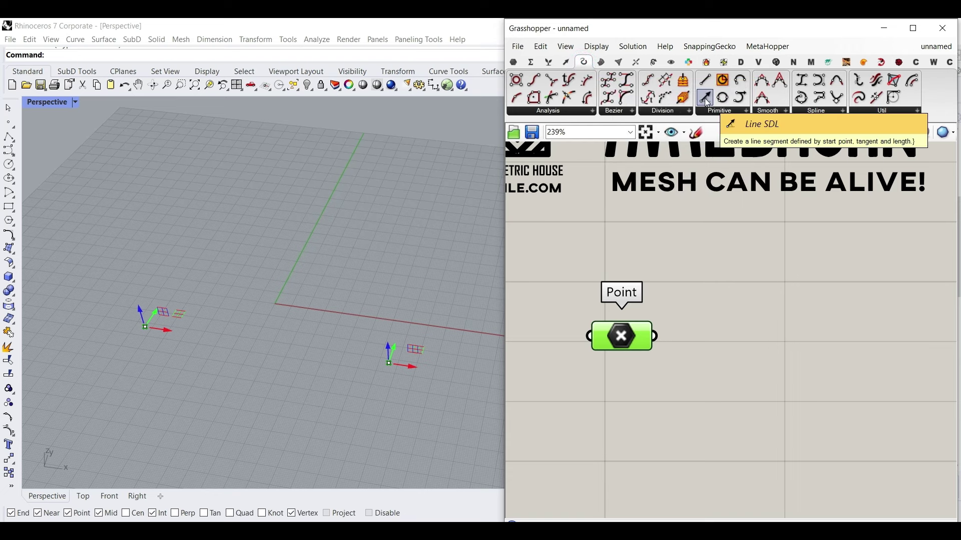
left_click_drag(707, 102, 762, 381)
right_click_drag(677, 359, 604, 341)
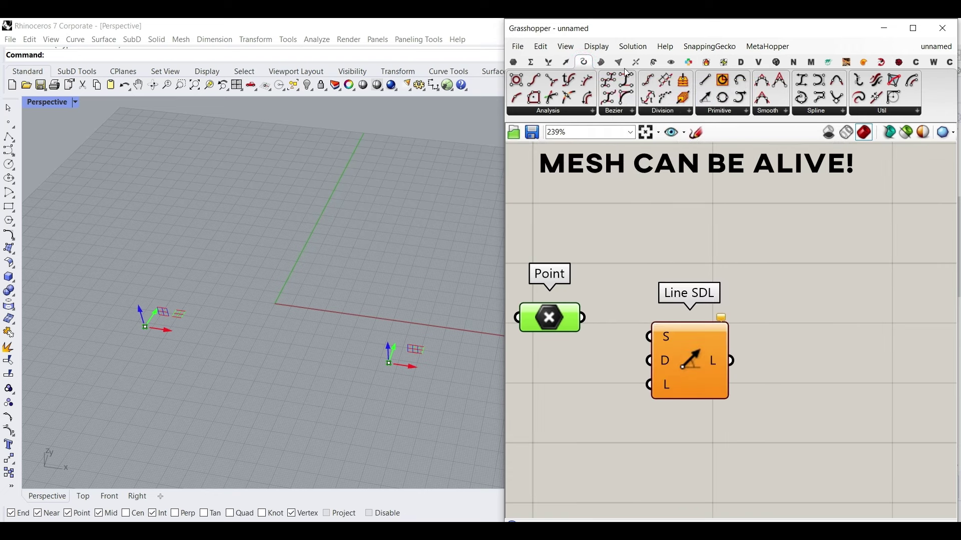
Turn on full component names and connect the Point parameter to the Start input of Line SDL
left_click(596, 46)
left_click(622, 92)
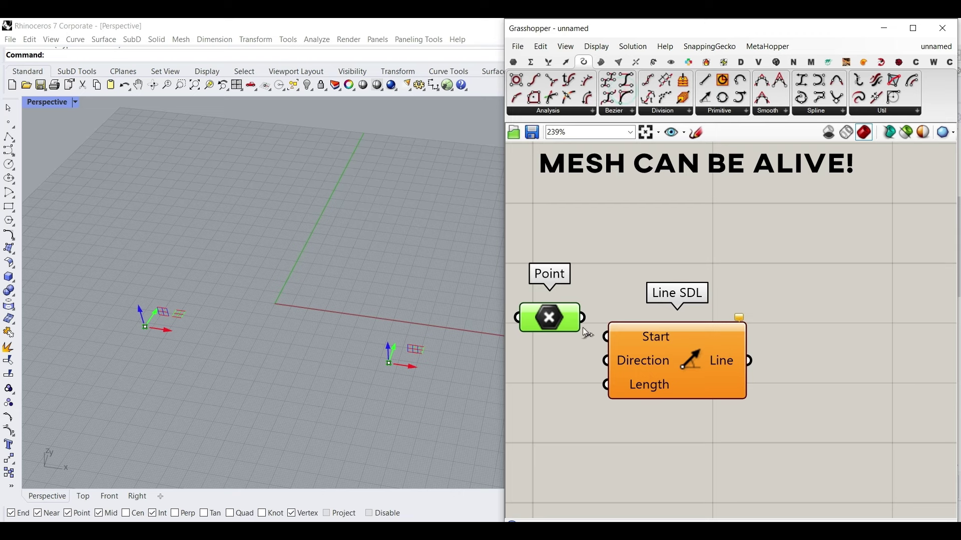
left_click_drag(583, 328, 606, 337)
left_click_drag(656, 363, 737, 343)
Add a Unit Z component and connect its unit vector to the Direction input of Line SDL
double_click(581, 363)
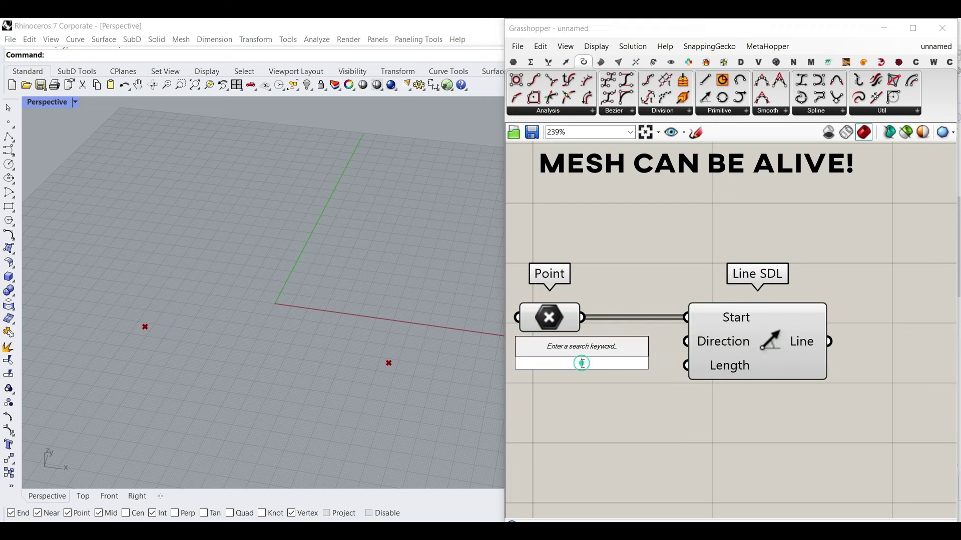
type("z")
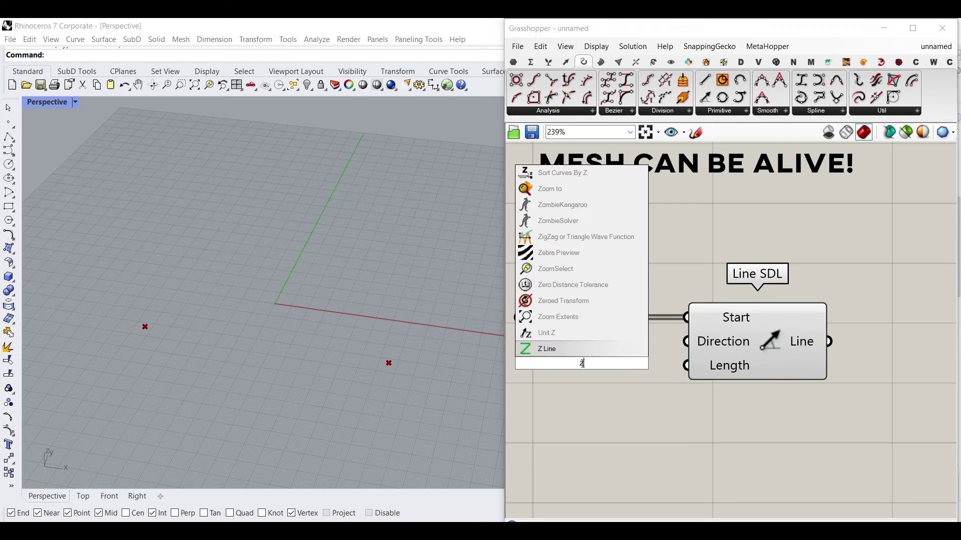
left_click(573, 333)
left_click_drag(716, 390, 760, 343)
Create a number slider with the value 12.55 and connect it to the Length input of Line SDL
double_click(634, 441)
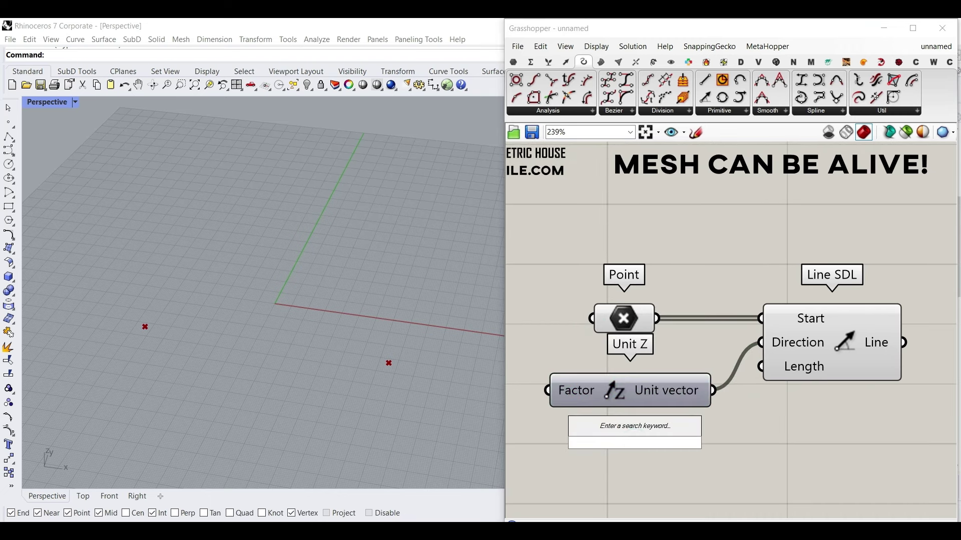
type("12.55")
key("Return")
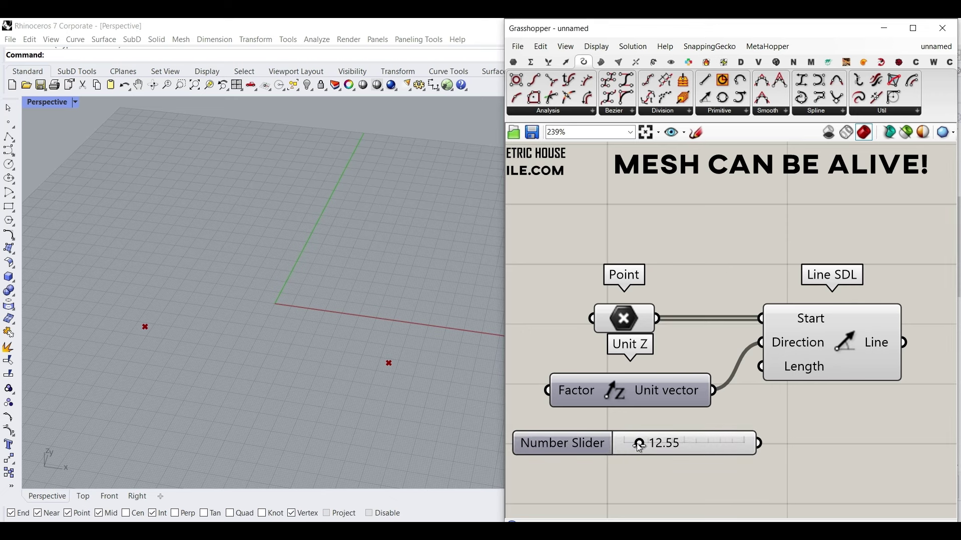
left_click_drag(760, 444, 761, 367)
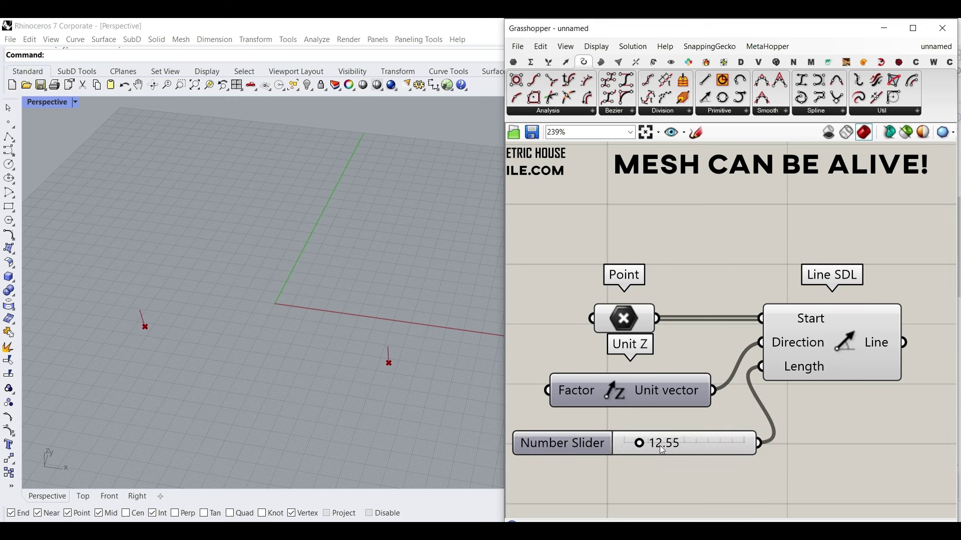
Set the line length slider to 63.50 and its maximum to 300.00
left_click_drag(692, 447, 698, 449)
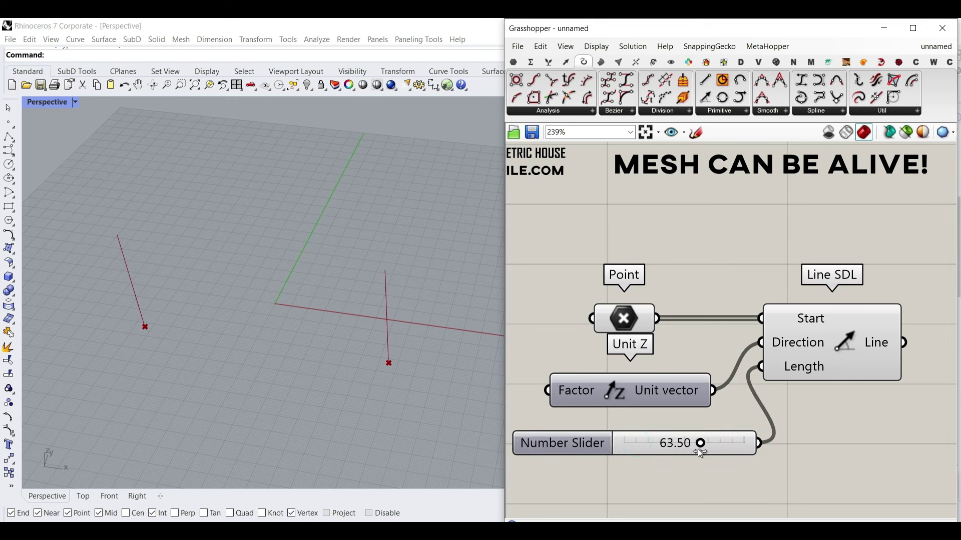
double_click(593, 440)
scroll(645, 433, "up", 2)
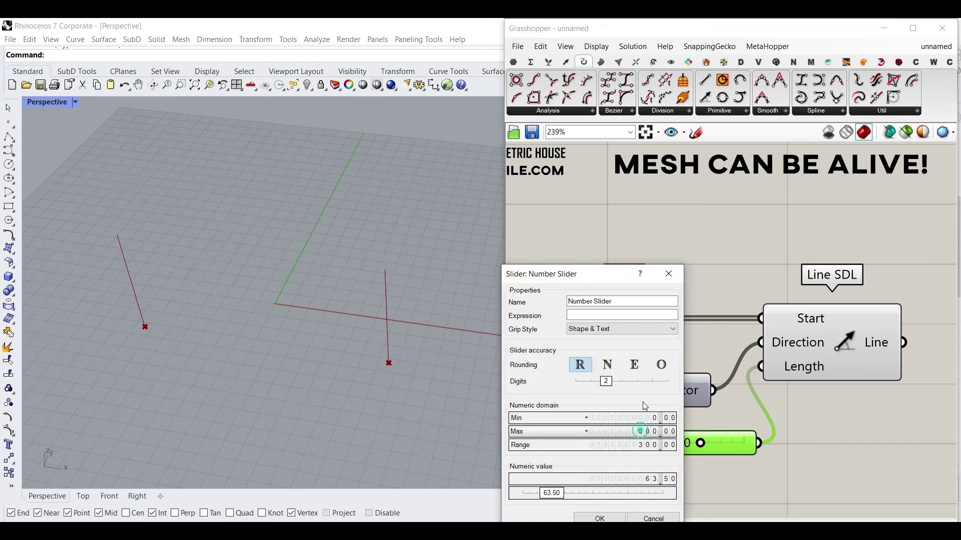
left_click(599, 519)
Rename the line length slider to Height and set its value to 115.62
right_click(590, 449)
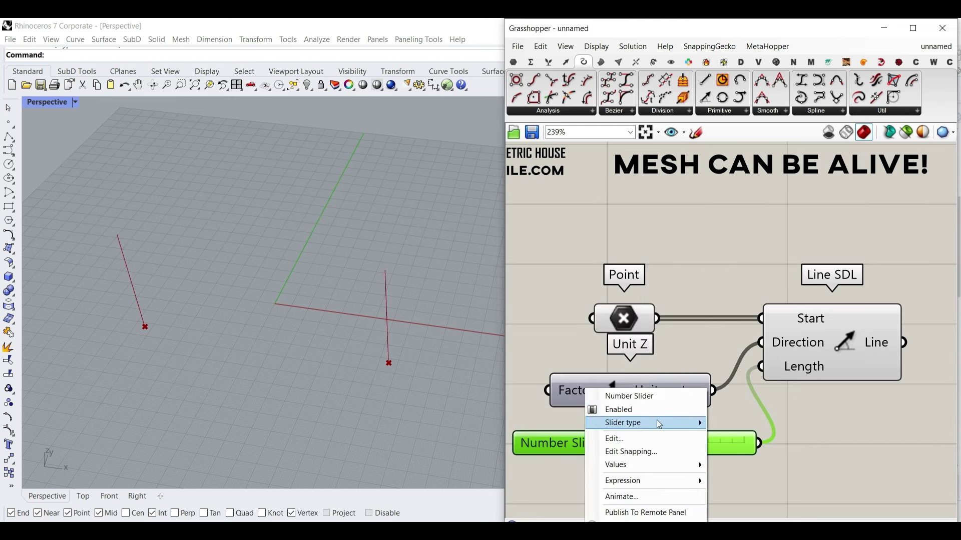
type("Height")
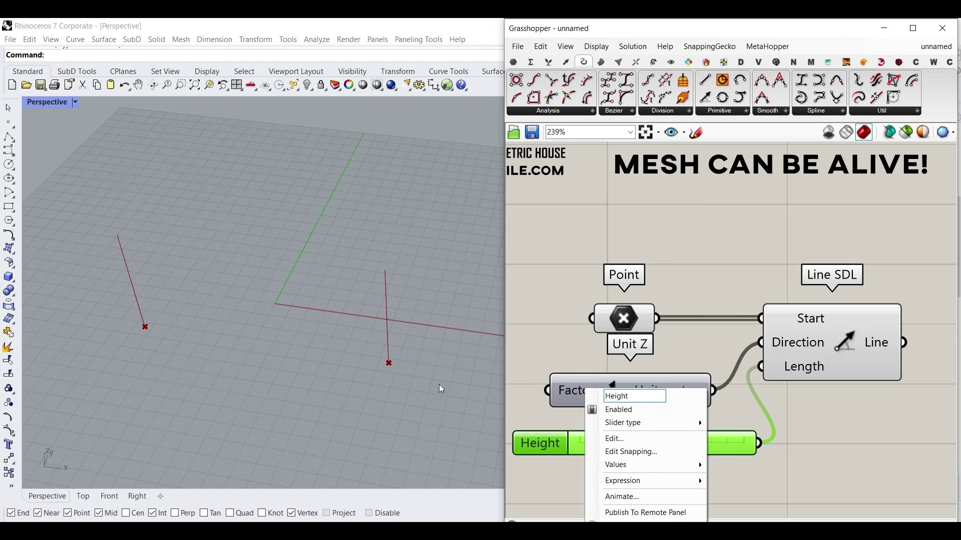
left_click(668, 337)
left_click_drag(611, 448, 644, 448)
scroll(302, 447, "down", 4)
right_click_drag(303, 446, 316, 346)
scroll(320, 330, "up", 4)
Add a List Item component fed by the Line output of Line SDL and give it an extra +1 output
right_click_drag(953, 381, 750, 399)
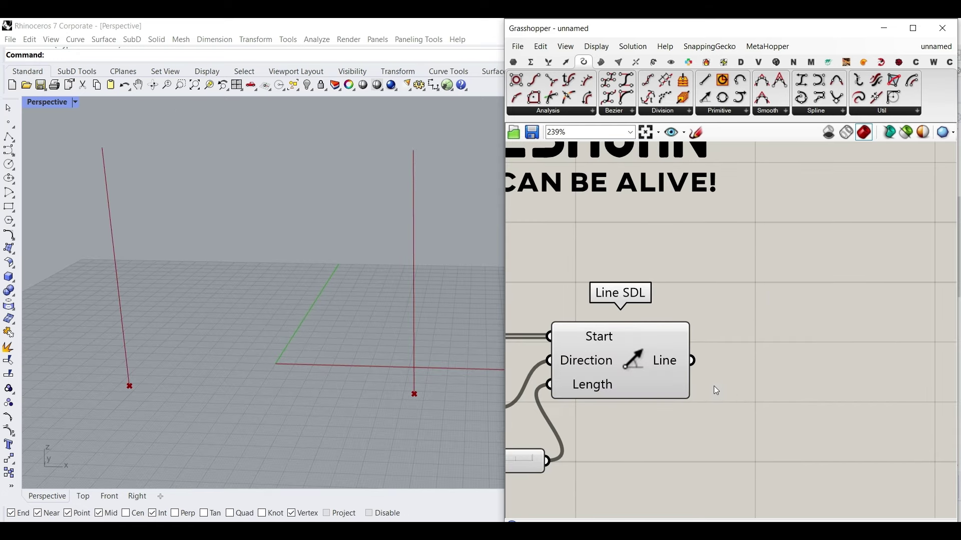
mouse_move(664, 367)
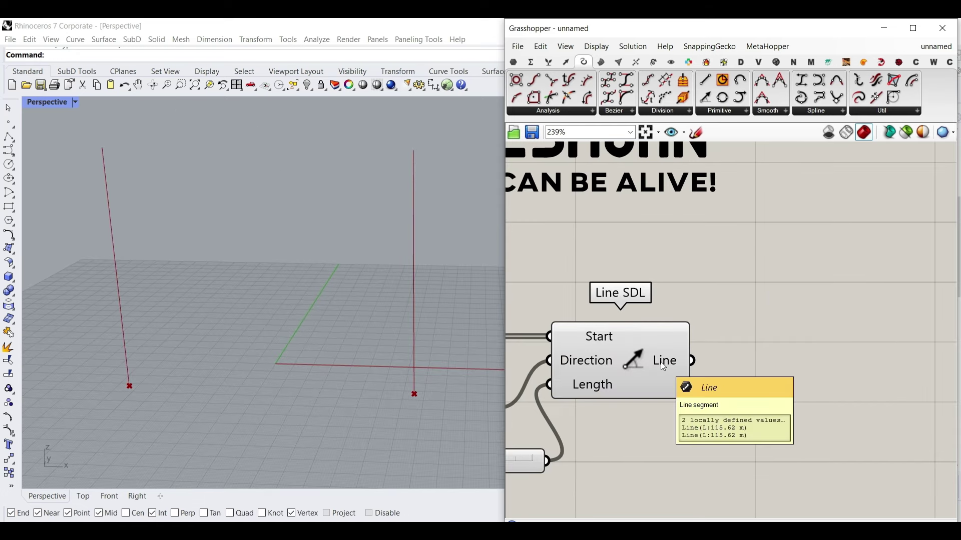
left_click(549, 61)
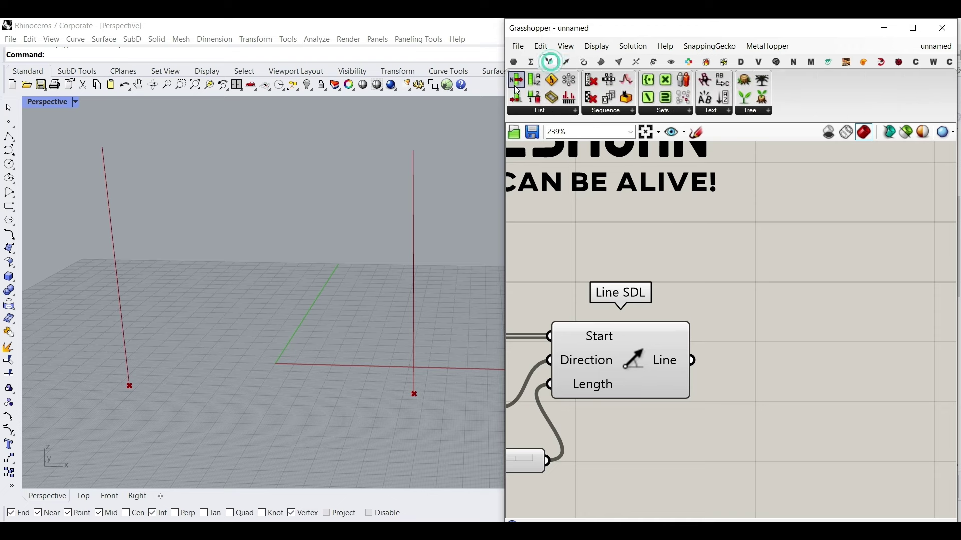
left_click_drag(516, 90, 760, 384)
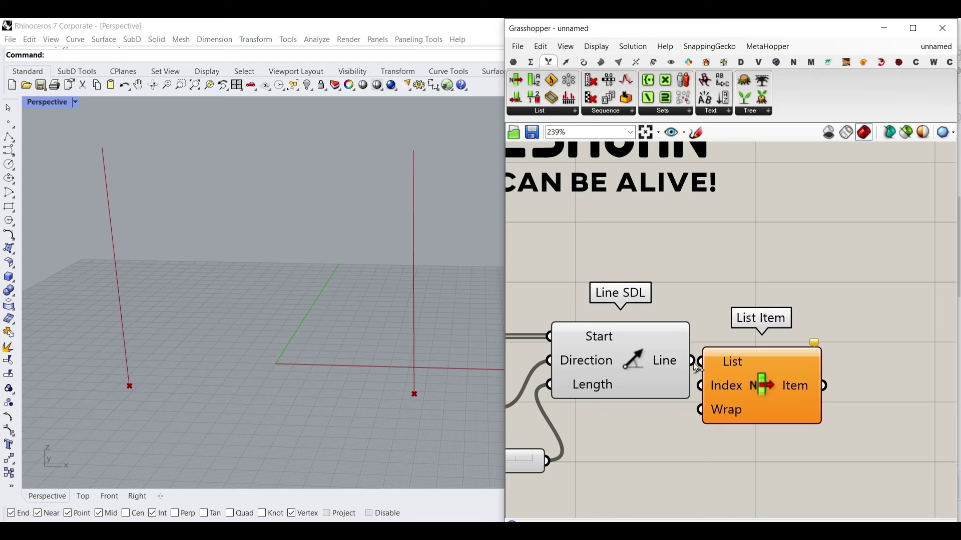
left_click_drag(694, 363, 701, 361)
right_click_drag(693, 365, 630, 339)
left_click_drag(699, 368, 716, 368)
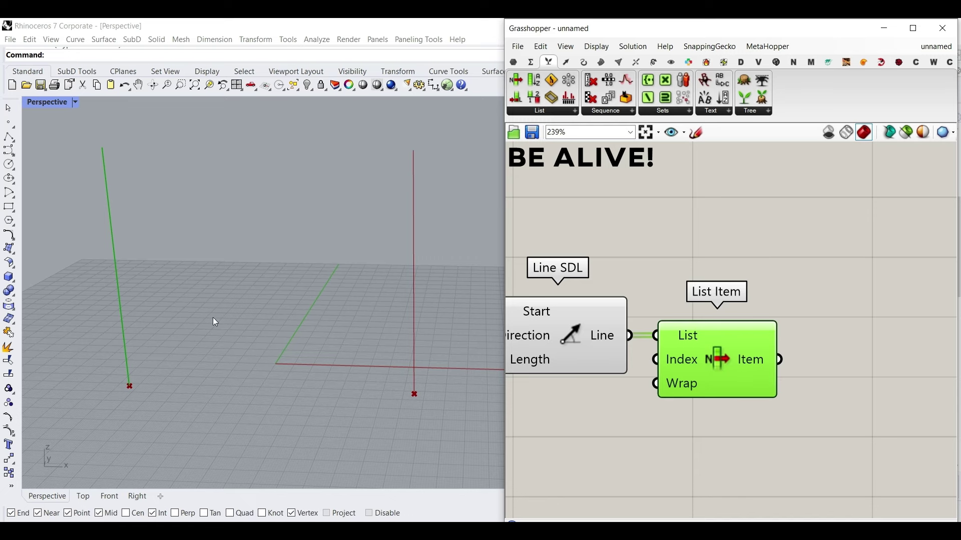
scroll(736, 383, "up", 3)
scroll(746, 426, "down", 3)
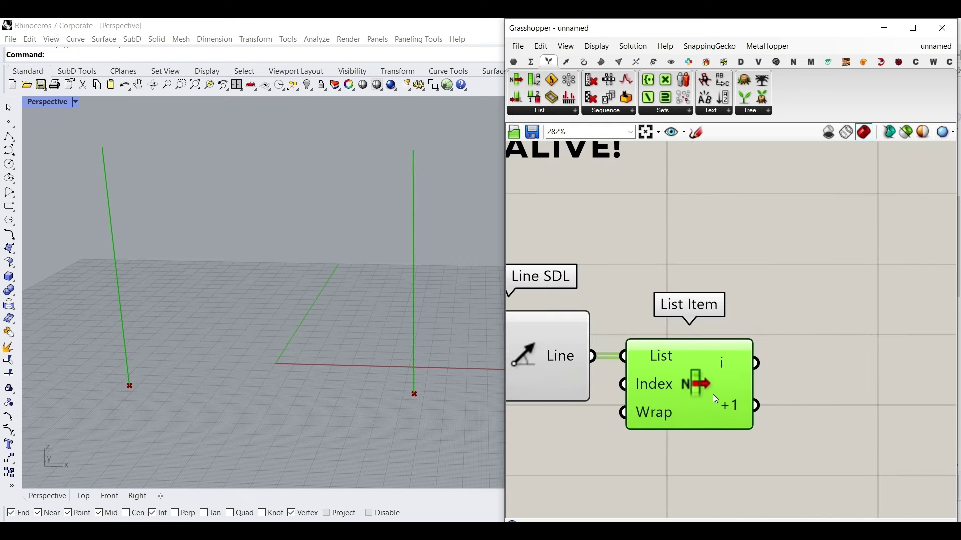
Add a Curve parameter above List Item and connect the i output to it
left_click(514, 62)
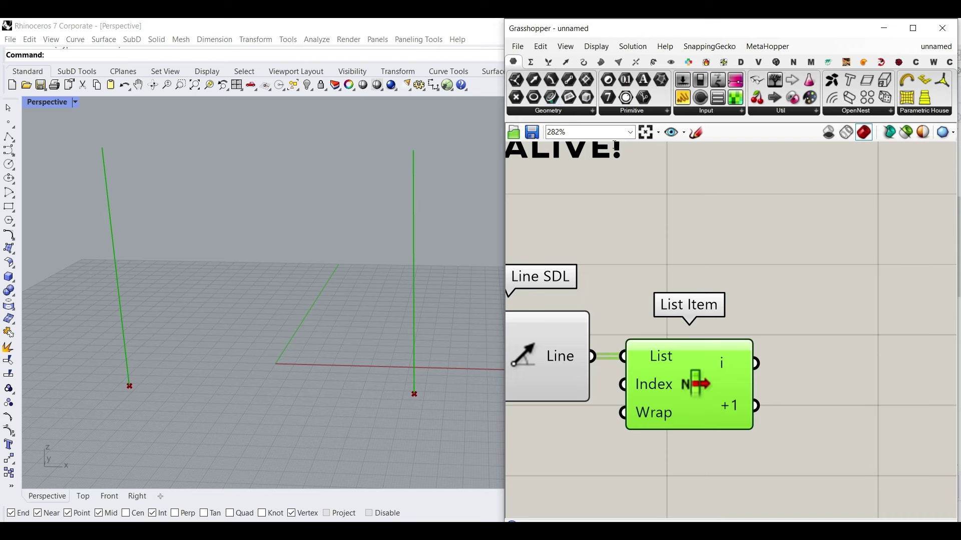
left_click_drag(552, 80, 822, 332)
left_click_drag(757, 362, 783, 333)
left_click_drag(818, 335, 838, 266)
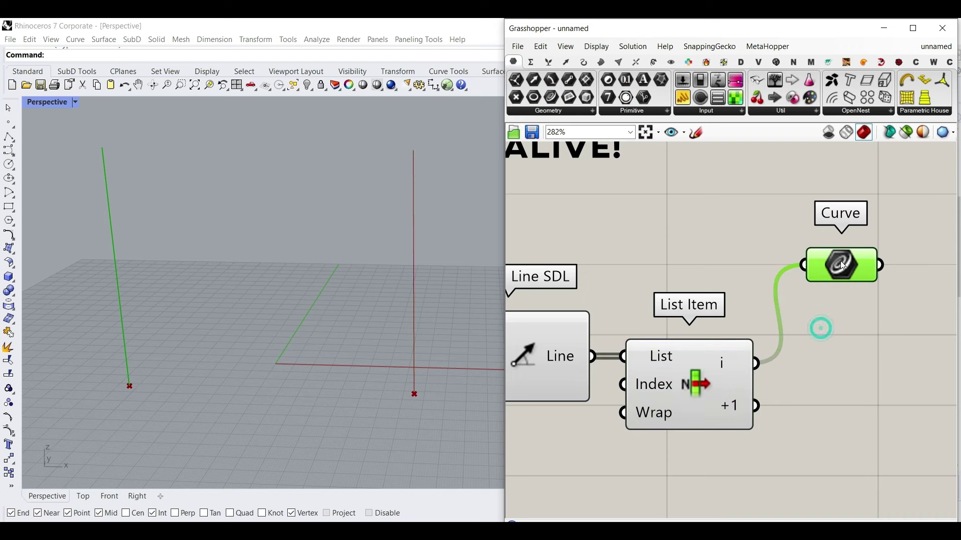
right_click_drag(821, 328, 735, 269)
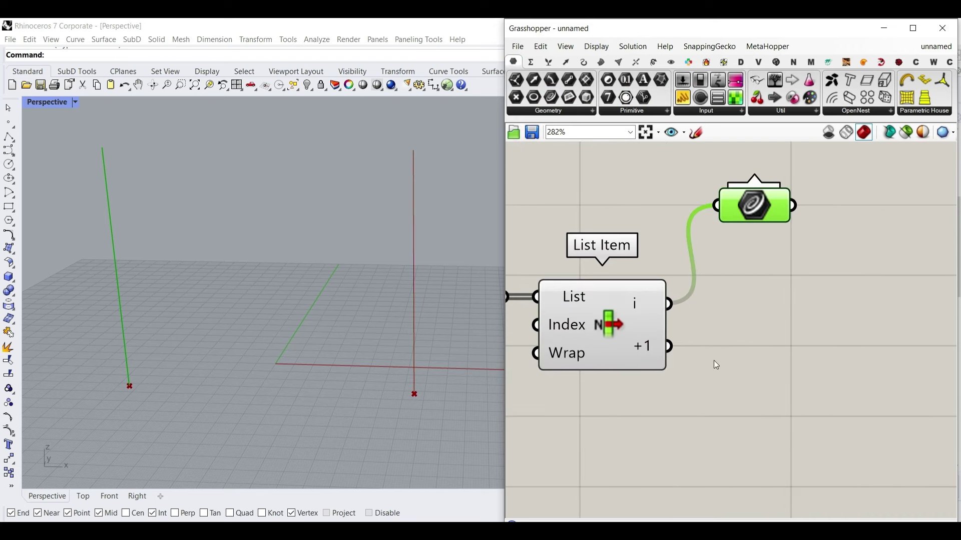
scroll(699, 349, "down", 3)
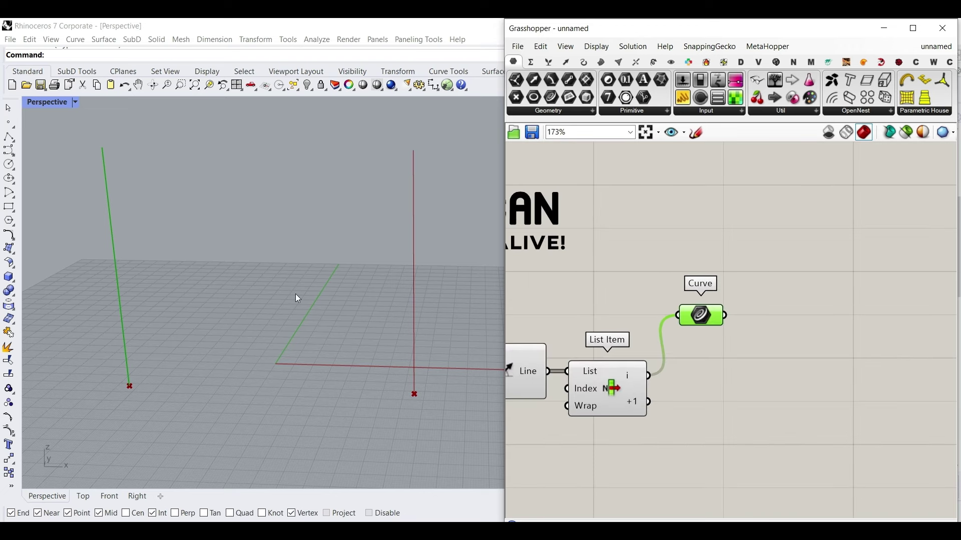
left_click_drag(714, 313, 713, 262)
Add a Divide Curve component and connect the Curve parameter to its Curve input
scroll(698, 320, "up", 2)
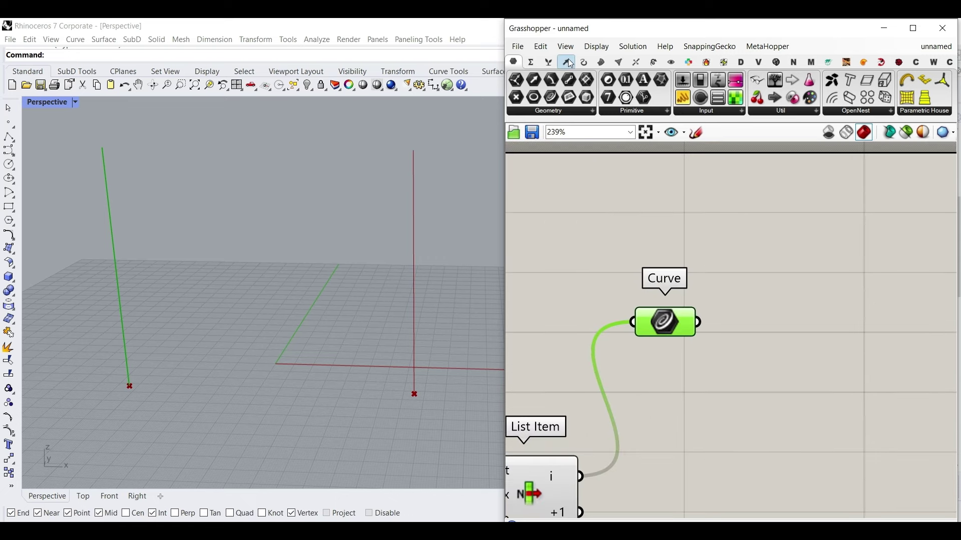
left_click(584, 62)
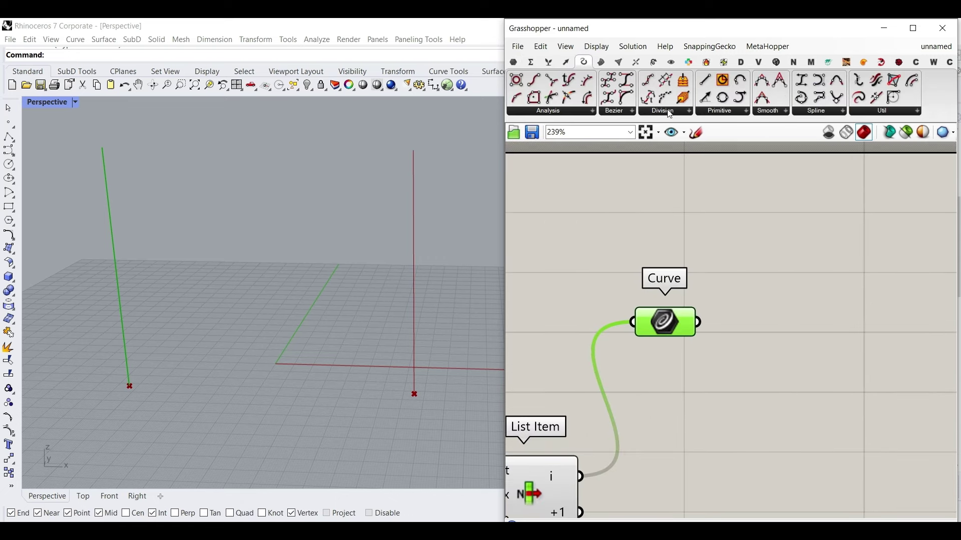
left_click_drag(647, 82, 807, 350)
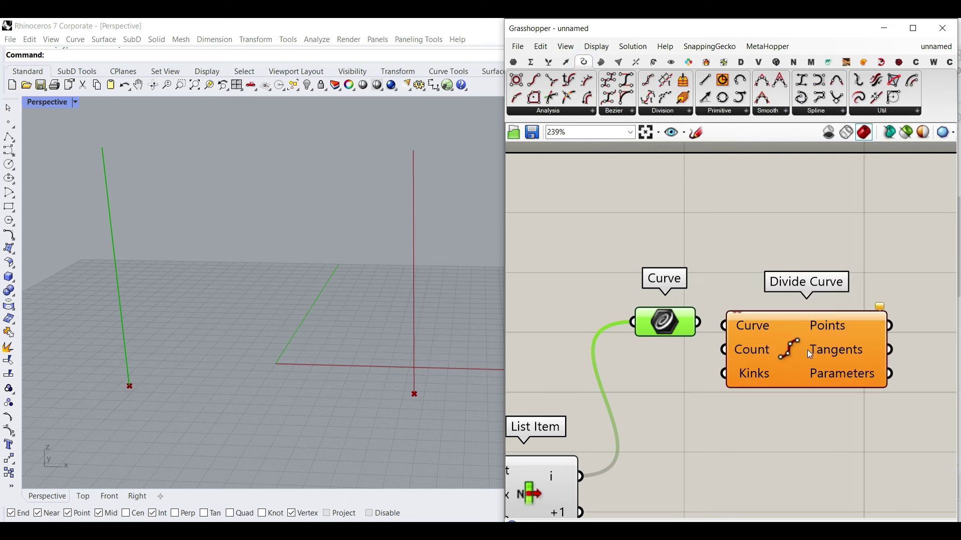
left_click_drag(668, 322, 665, 276)
left_click_drag(756, 360, 782, 312)
left_click_drag(691, 277, 762, 279)
left_click_drag(795, 302, 833, 301)
Create a panel containing 100 and connect it to the Count input of Divide Curve
double_click(691, 329)
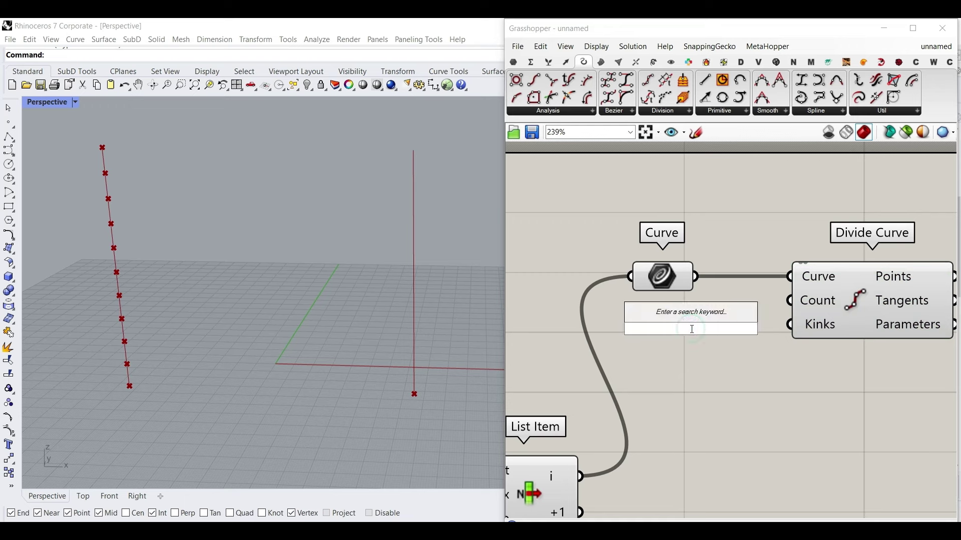
type("//100")
key("Return")
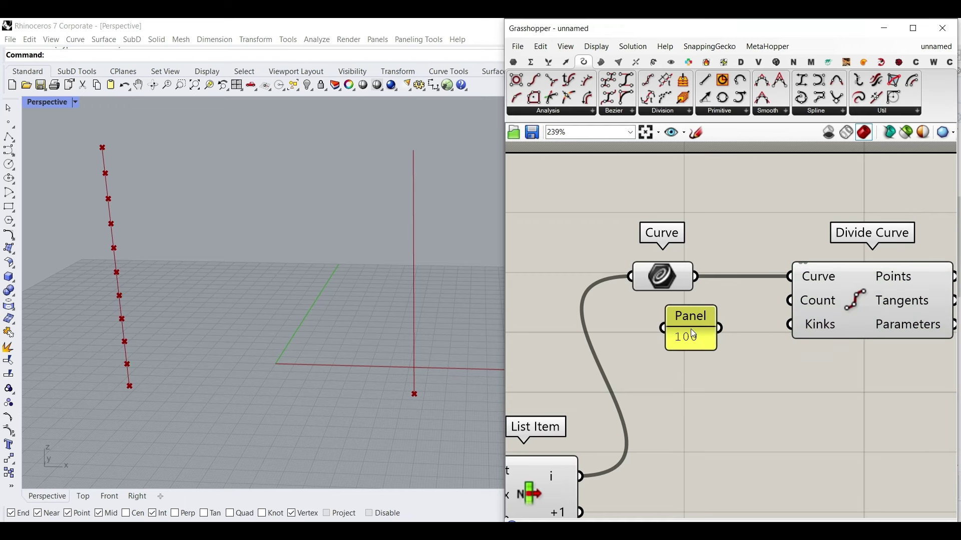
left_click_drag(729, 325, 789, 300)
Rename the count panel to Resolution and widen it to fit its name
right_click(701, 342)
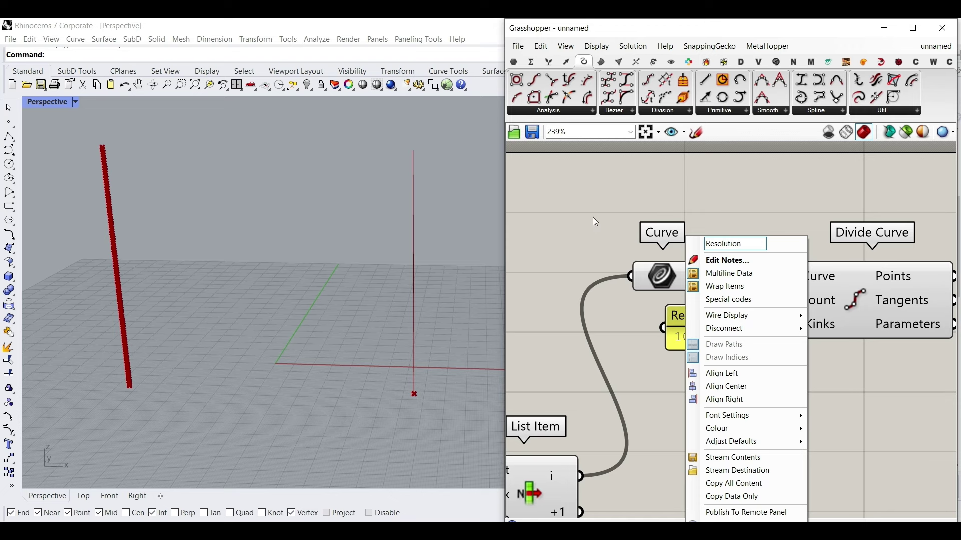
type("Resolution")
key("Return")
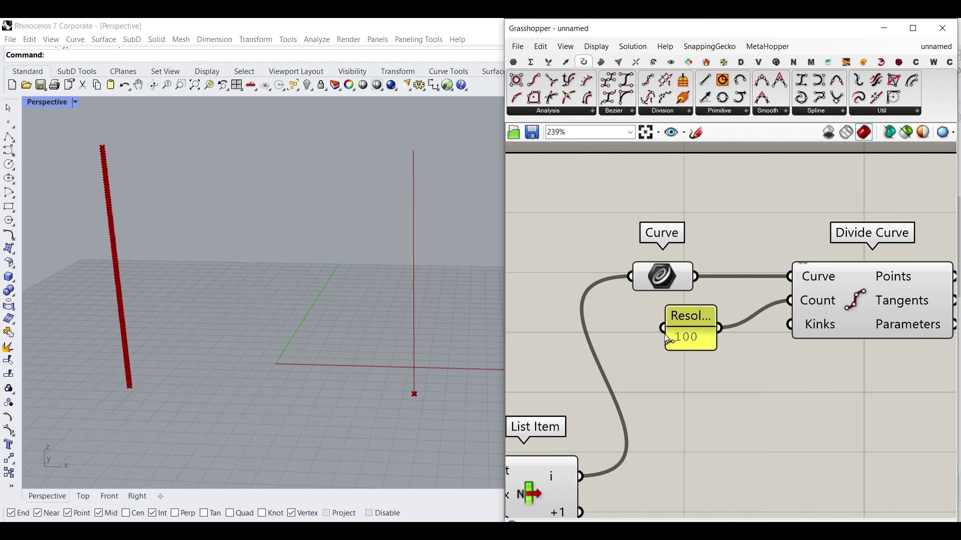
left_click_drag(667, 336, 625, 336)
Add a Move component, connect the Points output of Divide Curve to its Geometry input and place it farther along
right_click_drag(851, 329, 696, 326)
left_click(717, 300)
right_click_drag(313, 339, 141, 363)
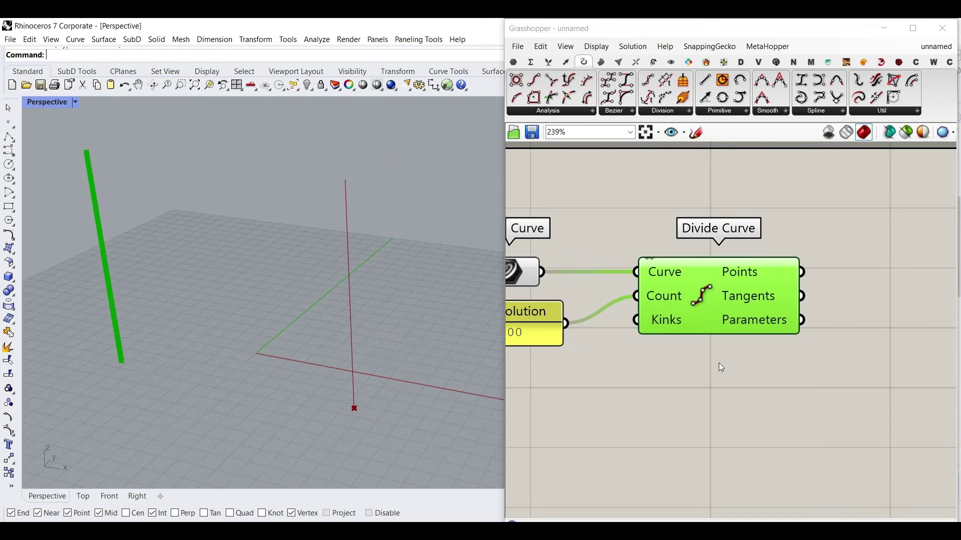
right_click_drag(721, 367, 610, 380)
left_click(654, 62)
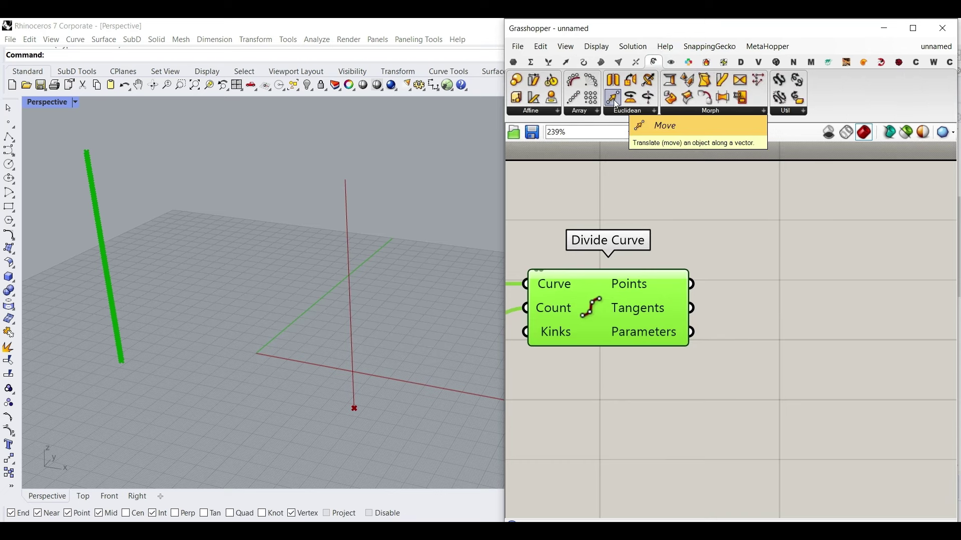
left_click_drag(614, 100, 815, 321)
left_click_drag(692, 284, 727, 309)
right_click_drag(775, 324, 689, 327)
left_click_drag(688, 326, 867, 303)
right_click_drag(820, 340, 689, 332)
left_click_drag(749, 284, 802, 286)
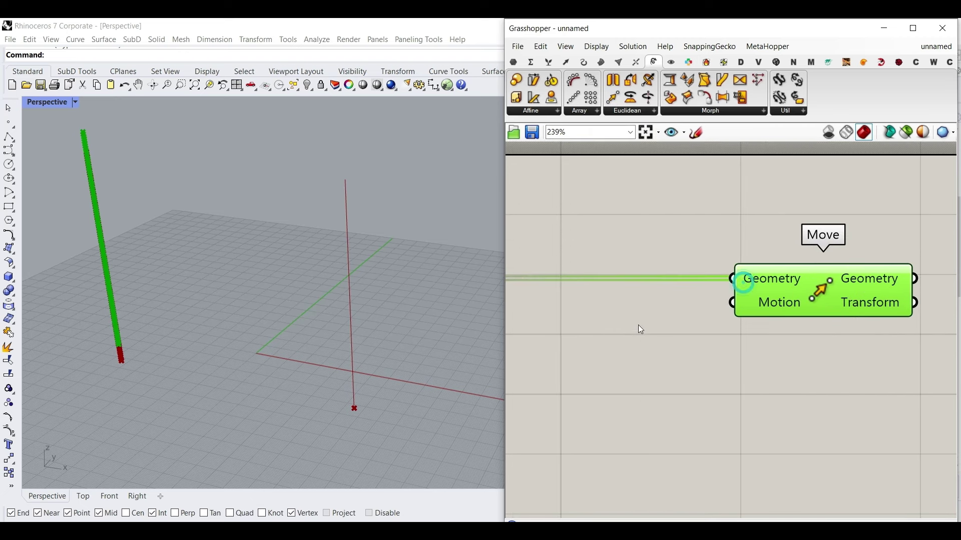
Add a Unit Y component, connect its unit vector to the Motion input of Move and space out both components
left_click(626, 335)
double_click(626, 335)
type("y")
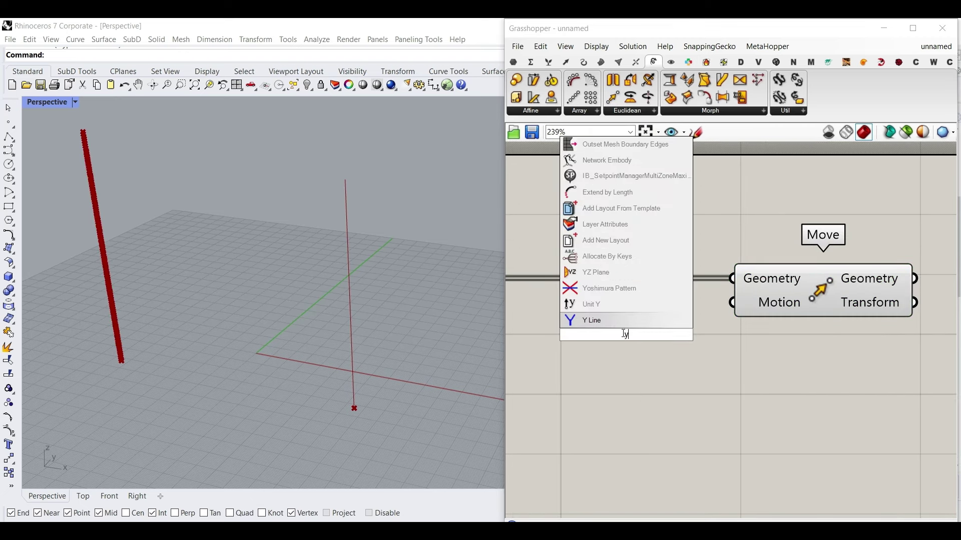
left_click(597, 306)
left_click_drag(707, 334, 738, 308)
right_click_drag(701, 339, 783, 274)
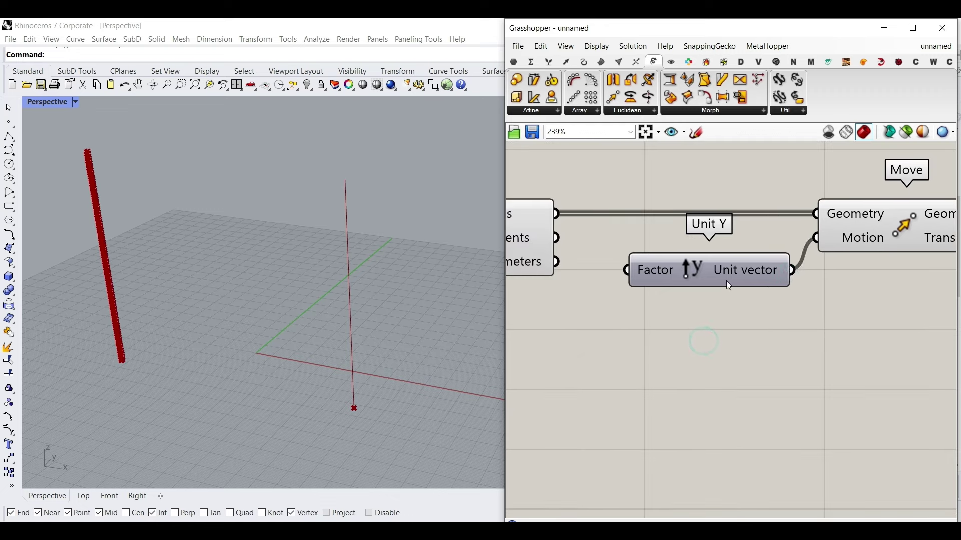
left_click_drag(723, 279, 742, 322)
left_click_drag(855, 237, 908, 237)
left_click_drag(761, 307, 838, 309)
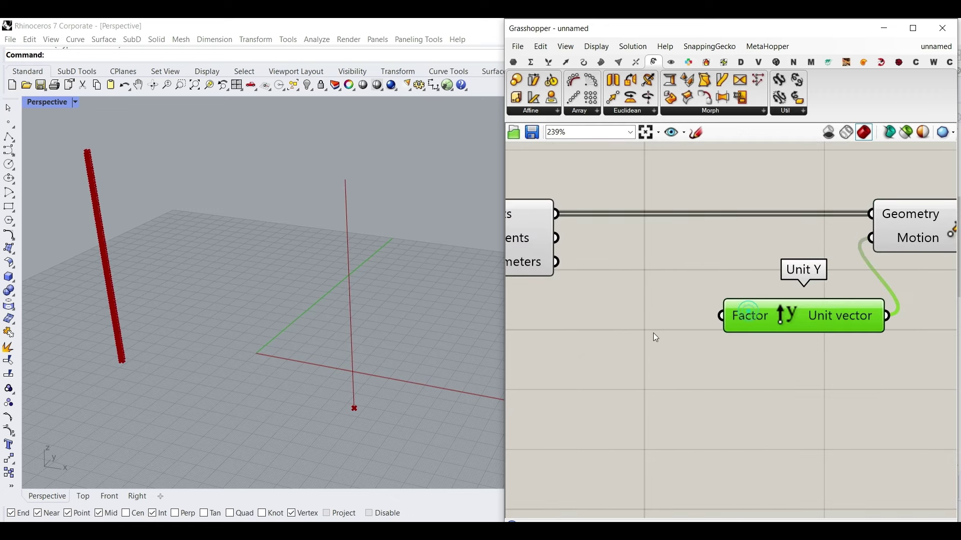
Try driving the Unit Y factor with a number slider at 12.55 and 44.71, and delete that slider
double_click(614, 333)
type("12")
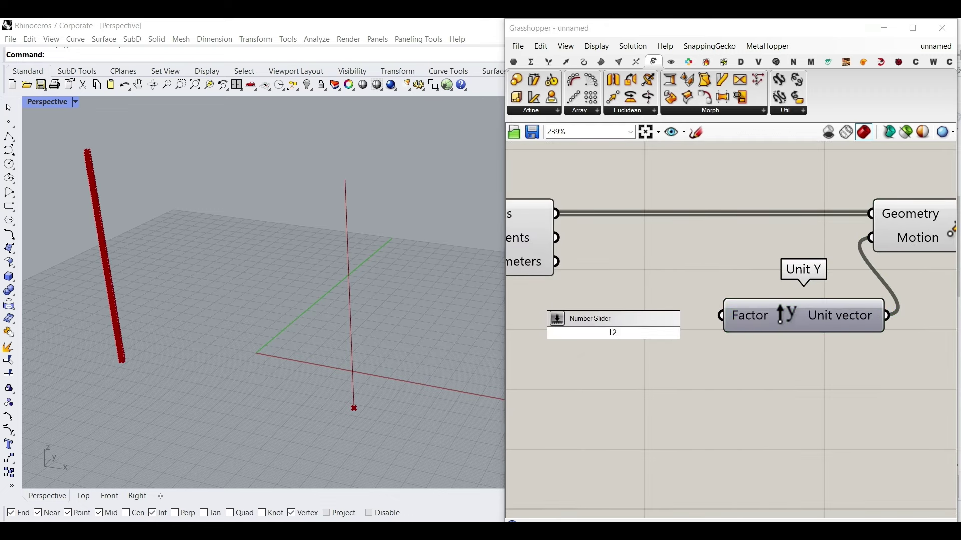
type(".55")
key("Return")
left_click_drag(692, 330, 721, 316)
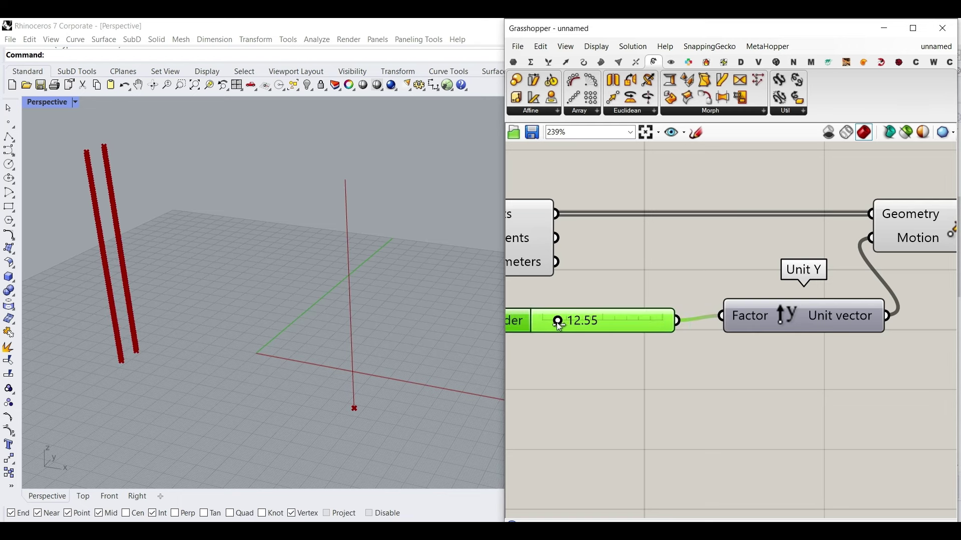
left_click_drag(559, 326, 596, 322)
left_click_drag(665, 288, 614, 355)
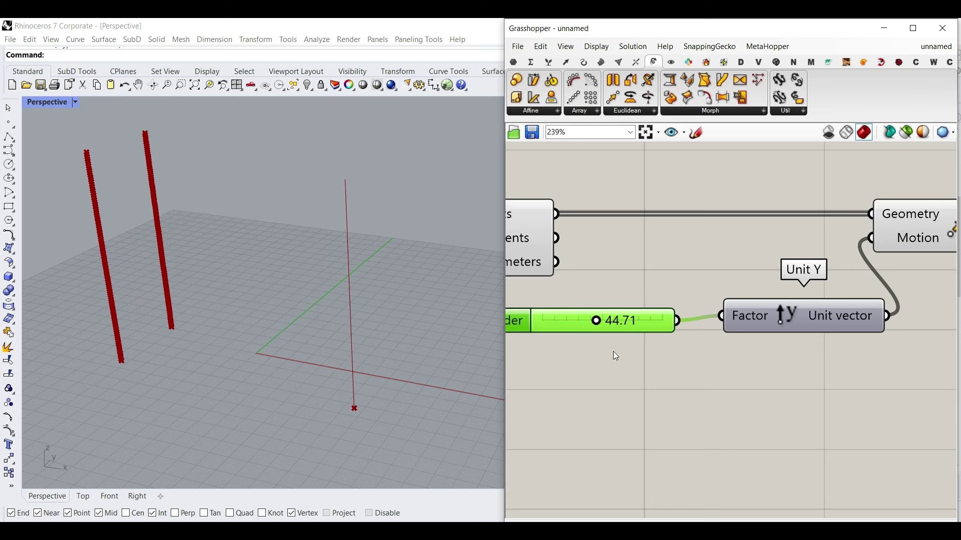
key("Delete")
Add a Range component below Divide Curve and connect the Resolution panel to its Steps input
scroll(625, 324, "down", 2)
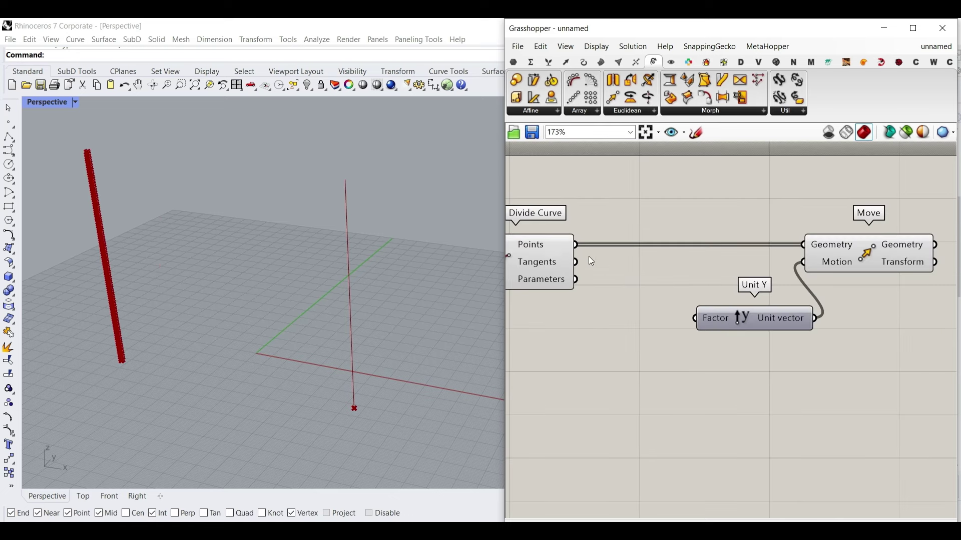
right_click_drag(545, 239, 698, 226)
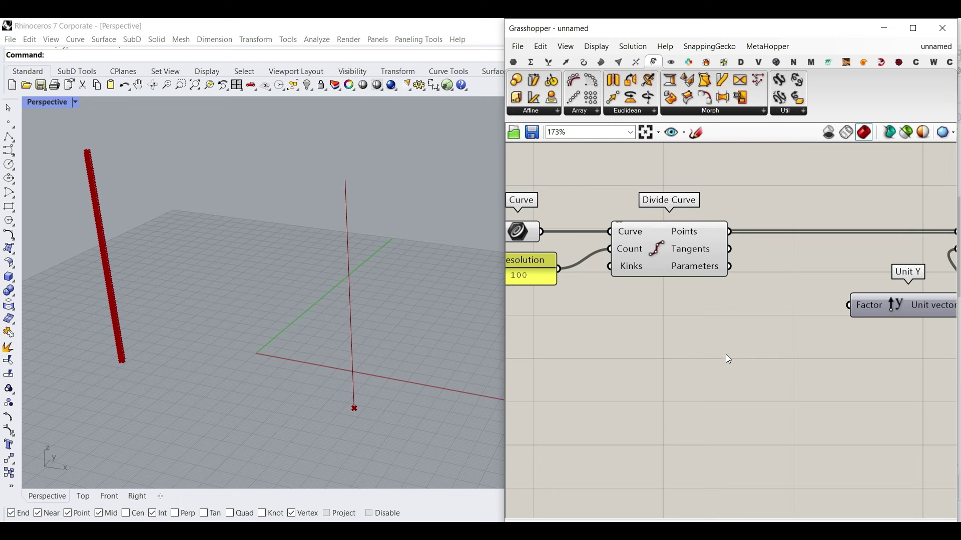
left_click(549, 62)
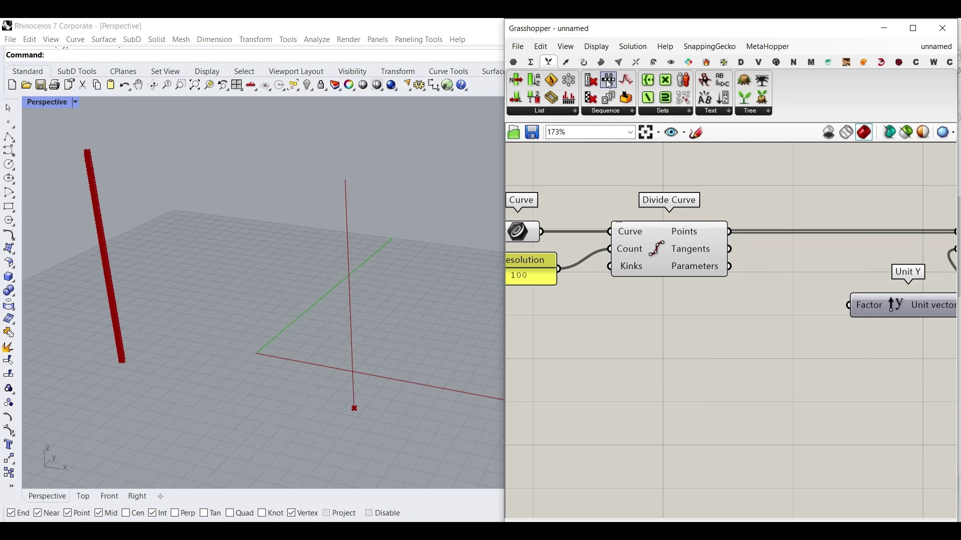
left_click_drag(610, 84, 668, 339)
left_click_drag(560, 272, 608, 346)
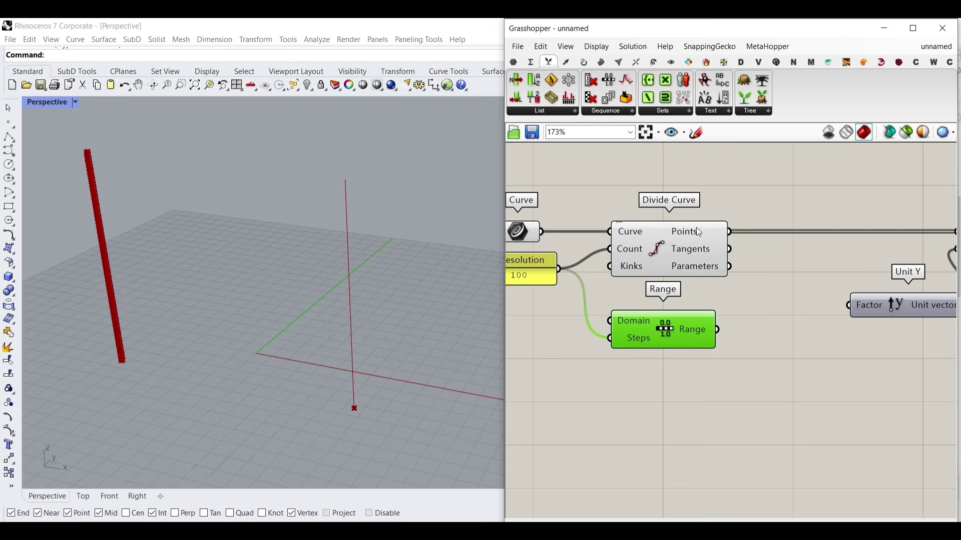
mouse_move(694, 229)
left_click_drag(188, 268, 314, 267)
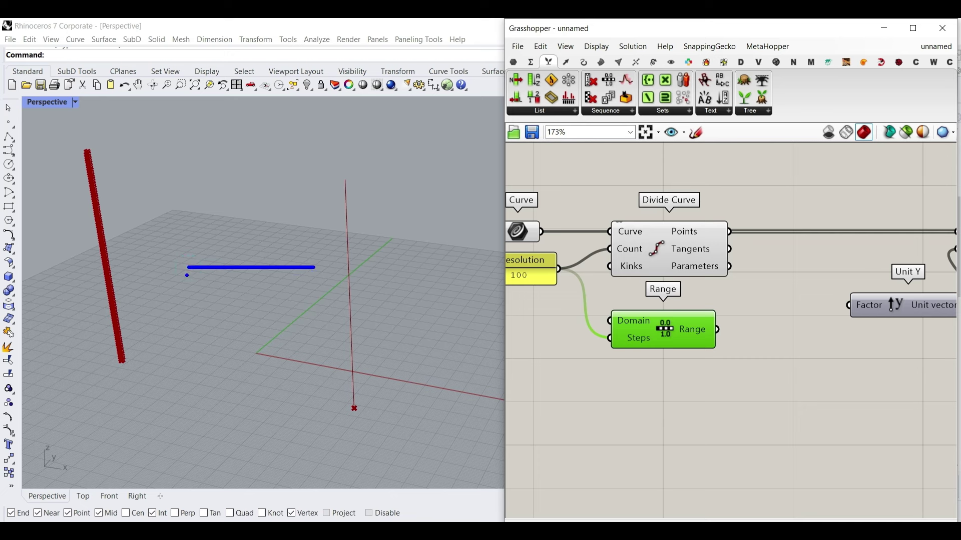
left_click_drag(188, 259, 190, 280)
left_click_drag(242, 259, 246, 275)
left_click_drag(309, 256, 311, 281)
left_click_drag(186, 246, 327, 226)
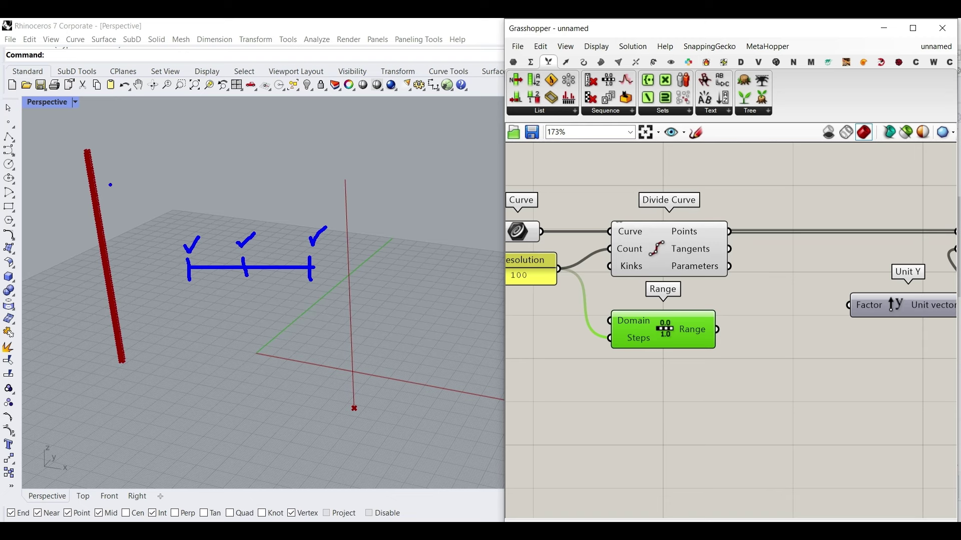
mouse_move(293, 314)
left_mouse_down()
mouse_move(282, 307)
mouse_move(200, 361)
mouse_move(311, 352)
mouse_move(295, 315)
mouse_move(281, 322)
left_mouse_up()
left_click_drag(234, 363, 216, 381)
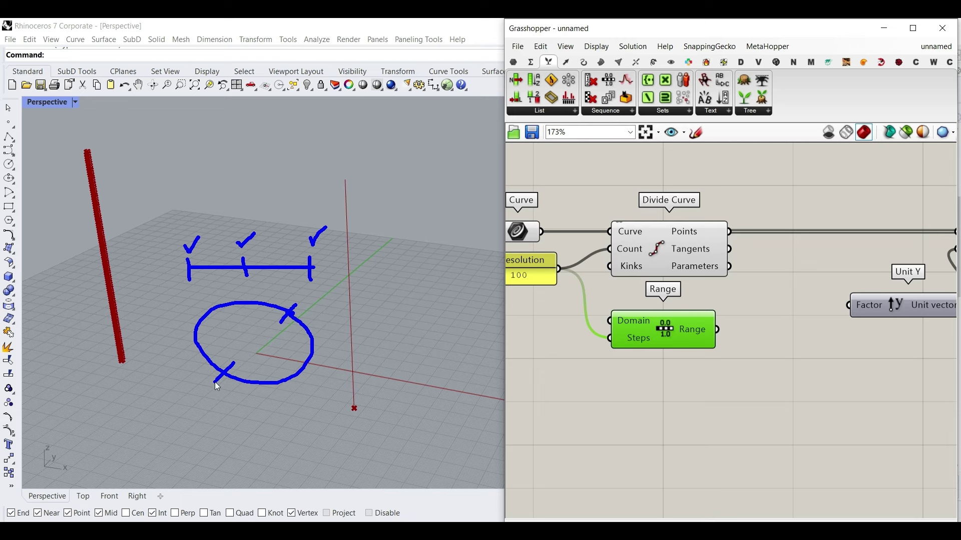
Check the Domain input and the Range output of the Range component, and move it below the Resolution panel
key("Escape")
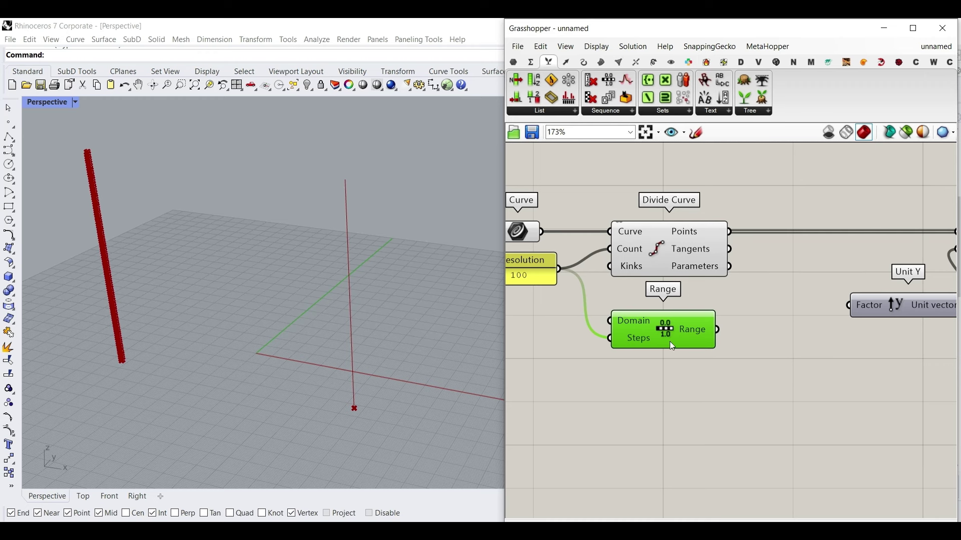
mouse_move(624, 324)
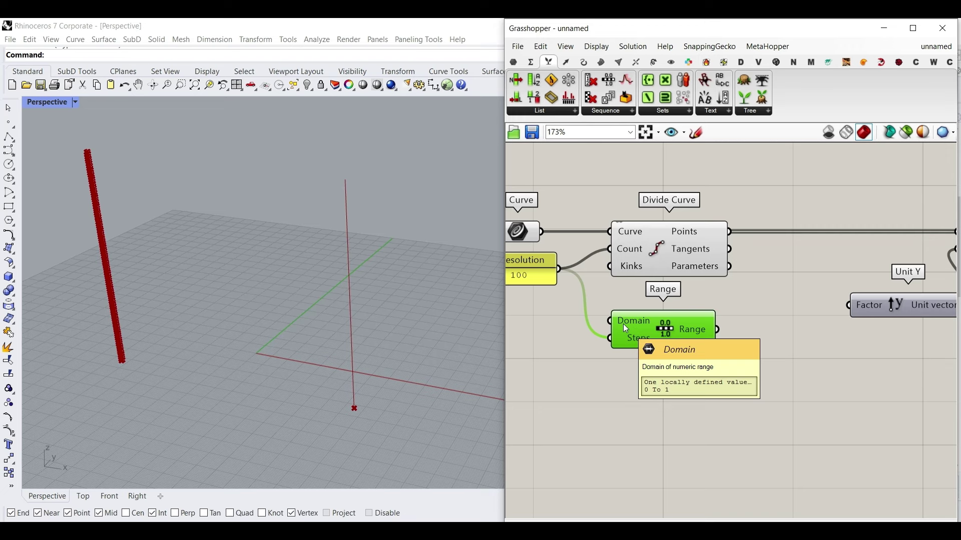
scroll(627, 322, "up", 3)
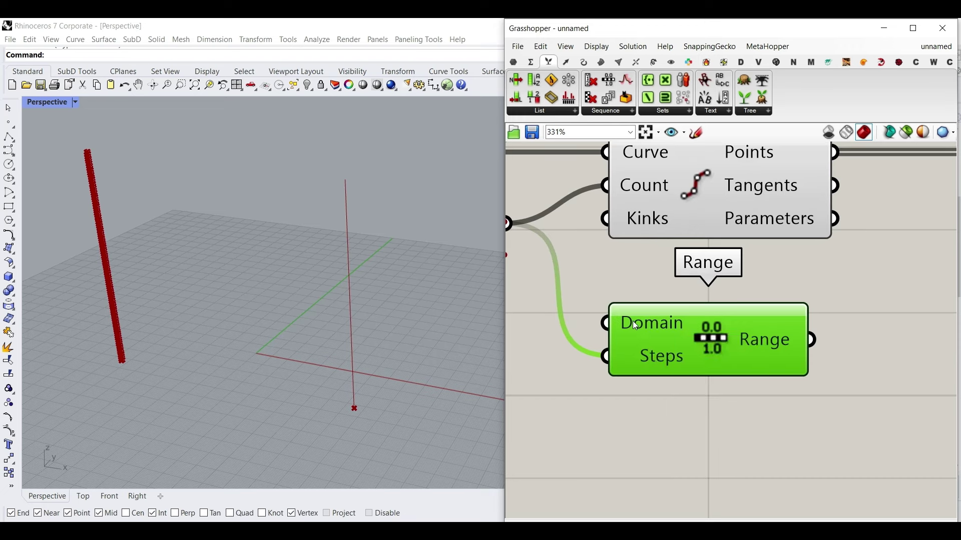
scroll(698, 281, "down", 2)
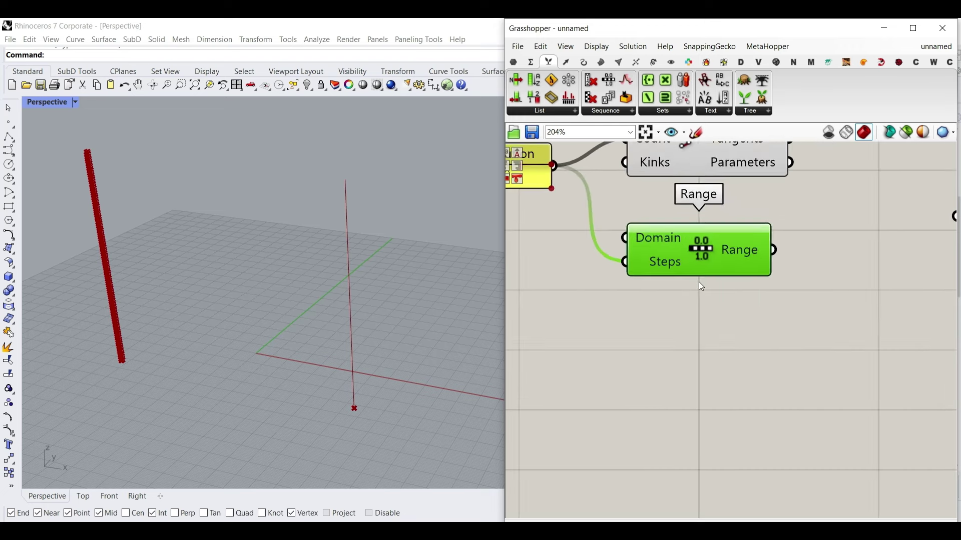
left_click_drag(664, 260, 590, 248)
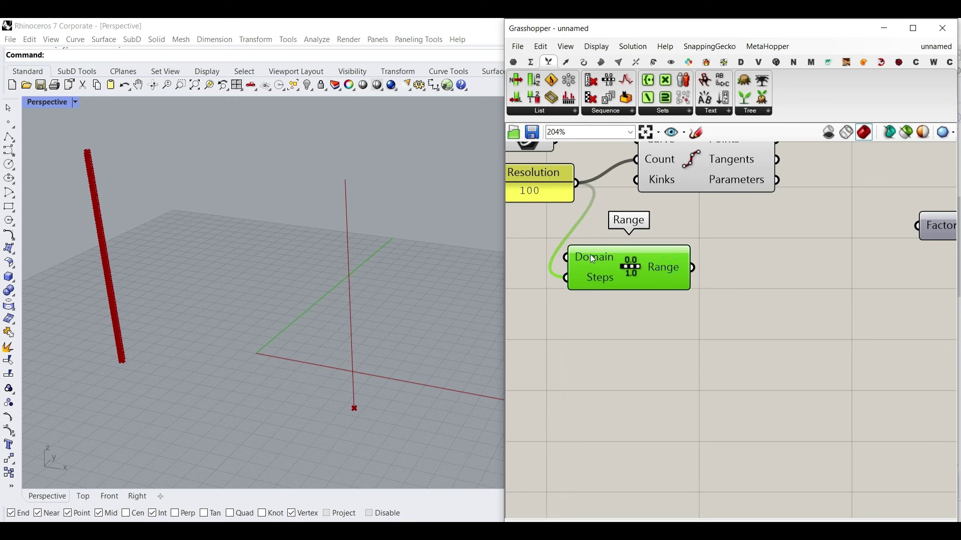
mouse_move(681, 257)
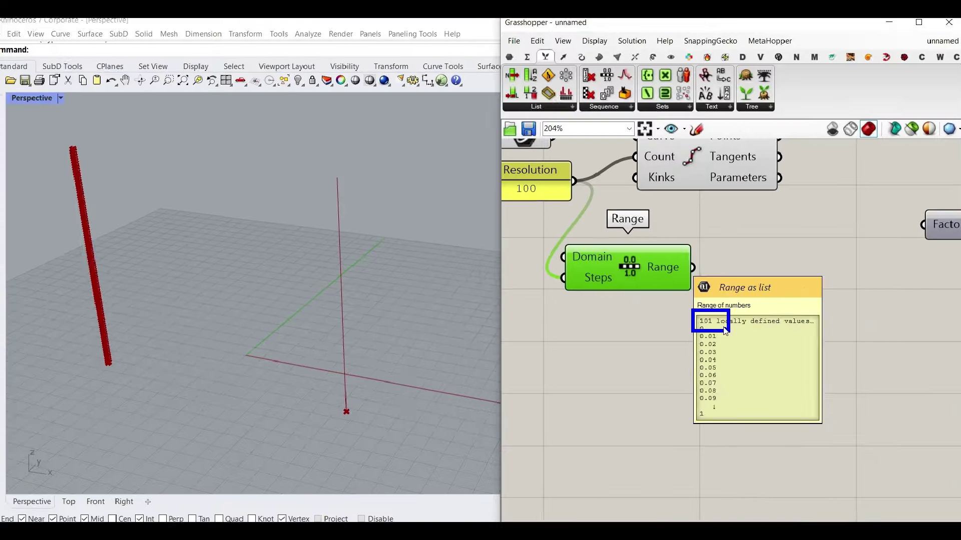
left_click_drag(639, 265, 635, 299)
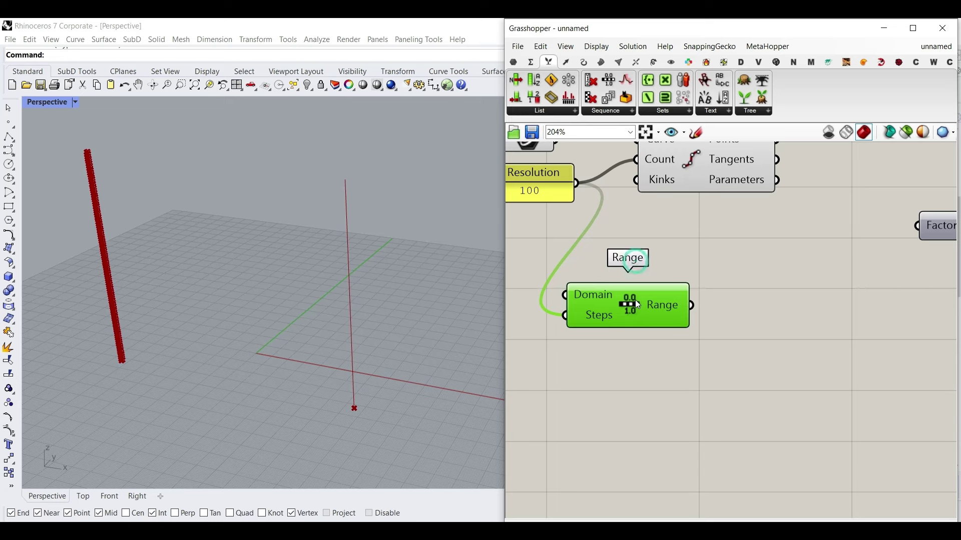
Try driving the Unit Y factor directly with the Range output, inspect the shifted points and disconnect the wire
scroll(618, 300, "down", 3)
left_click_drag(678, 263, 771, 249)
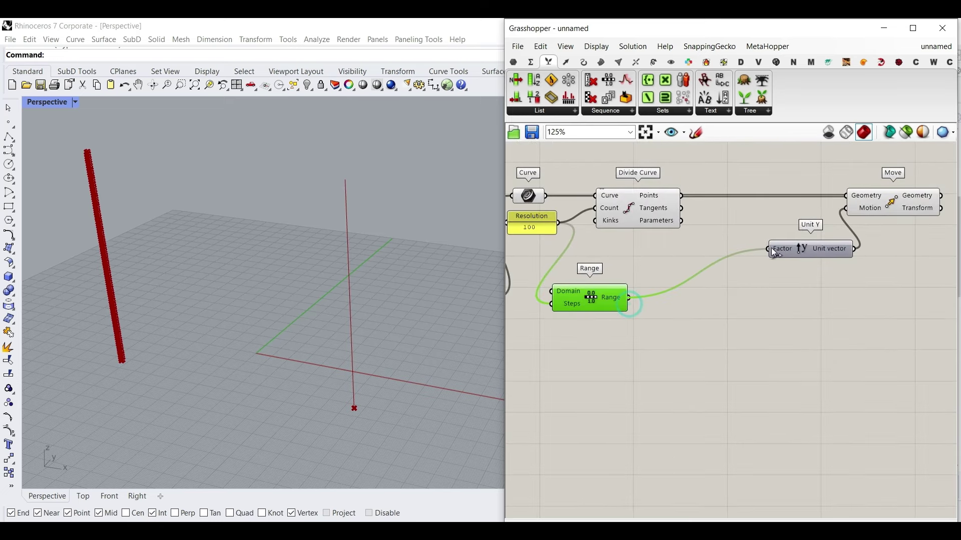
scroll(145, 313, "up", 5)
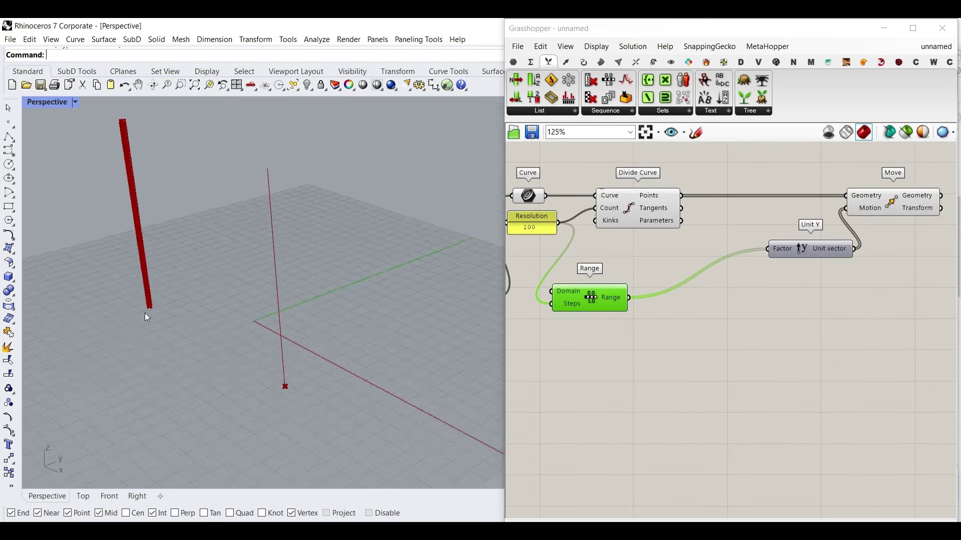
scroll(221, 318, "down", 10)
scroll(208, 200, "up", 12)
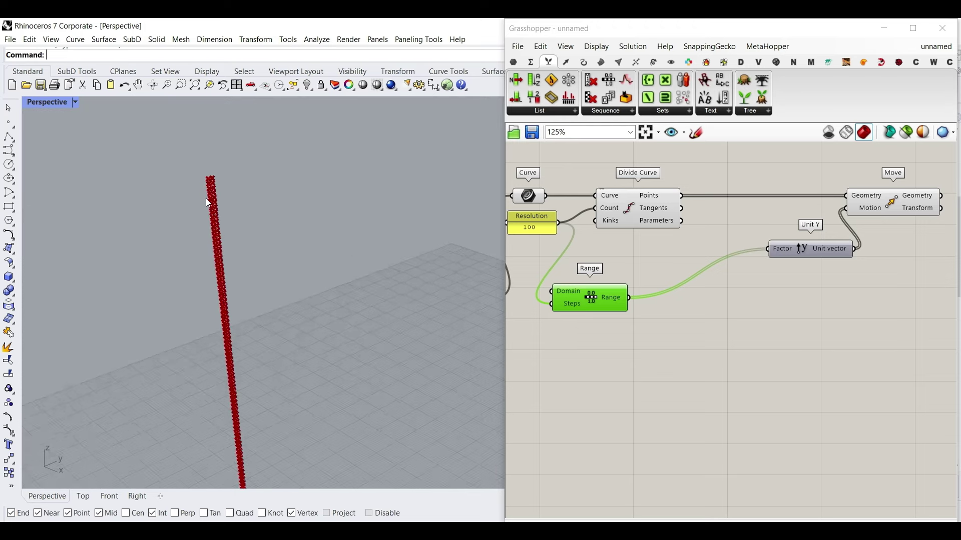
scroll(206, 200, "down", 5)
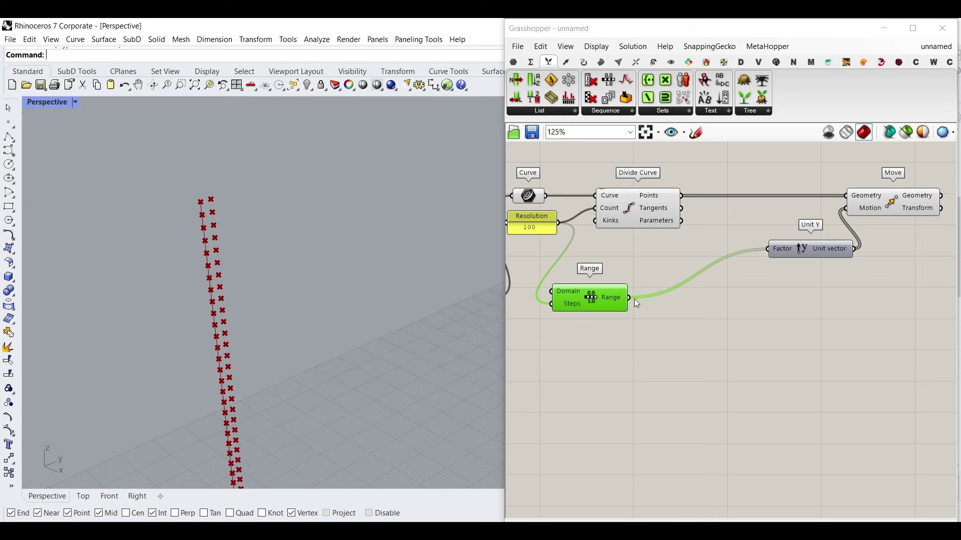
left_click_drag(630, 298, 768, 249, "ctrl")
Add a Graph Mapper component beside Range and connect the Range output to its input
scroll(755, 358, "up", 4)
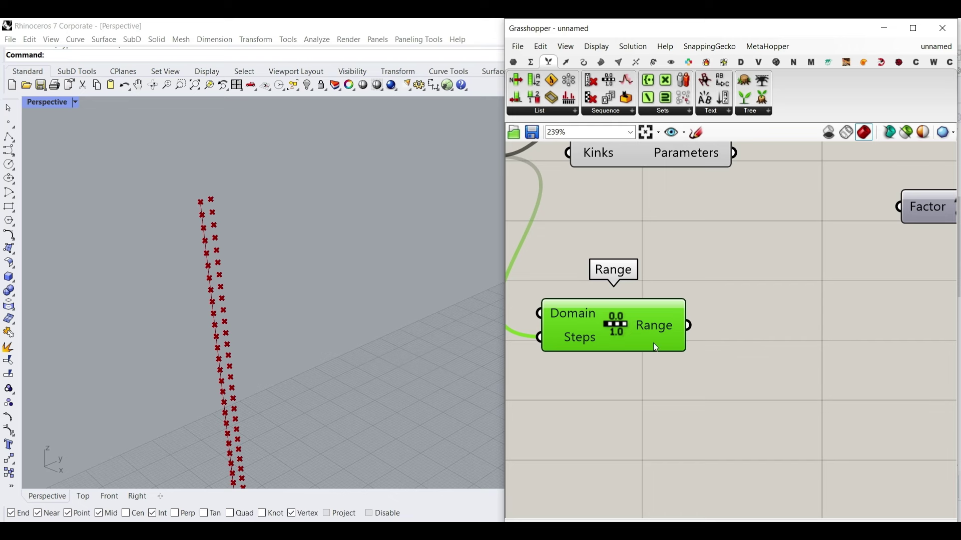
left_click_drag(638, 335, 626, 360)
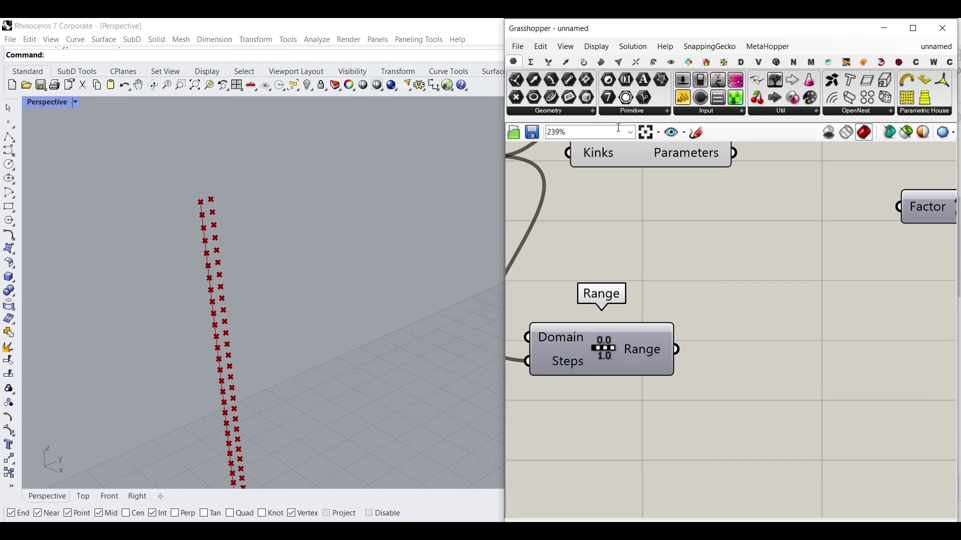
left_click(715, 112)
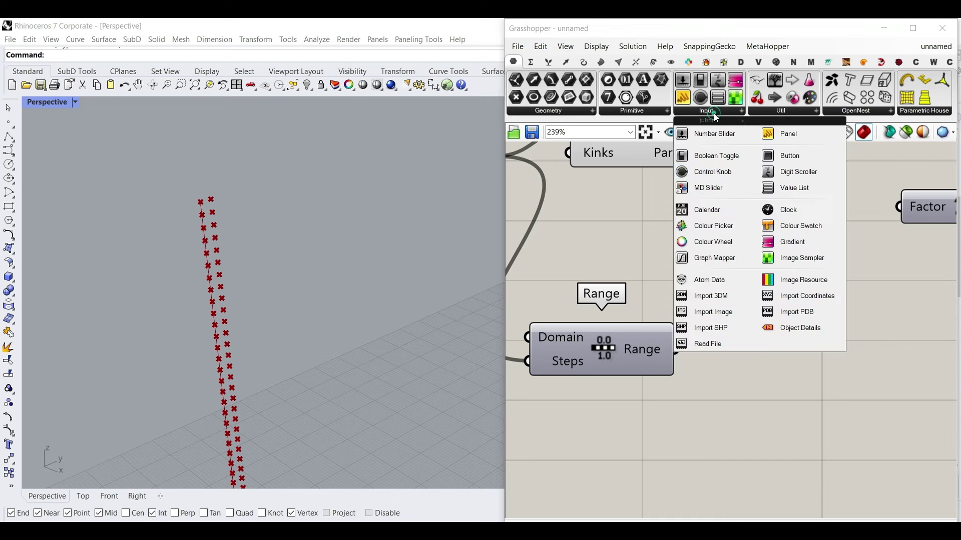
left_click(703, 258)
left_click(790, 398)
left_click_drag(681, 353, 699, 397)
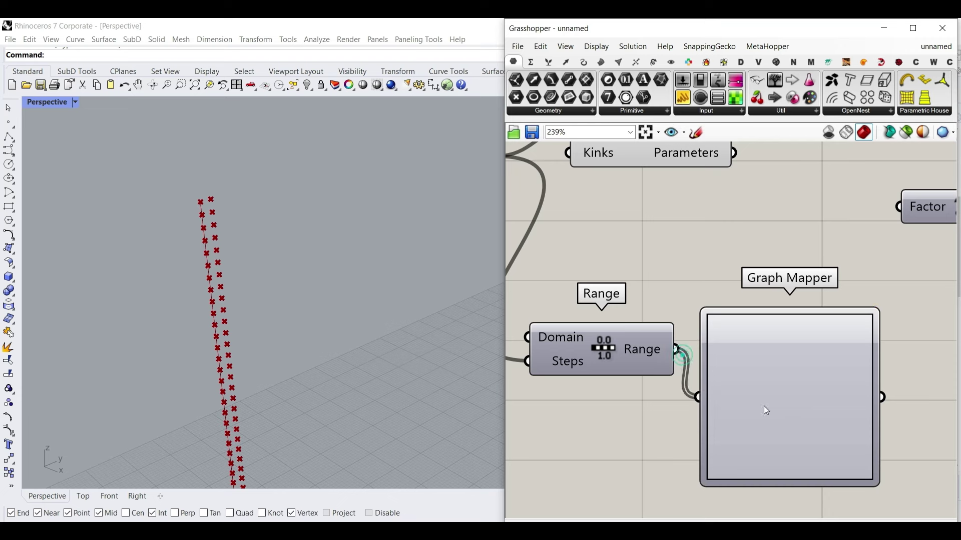
Set the Graph Mapper to a sine curve peaking at the middle of the graph, and select the Unit Y and Move components
right_click_drag(766, 411, 673, 356)
right_click(693, 331)
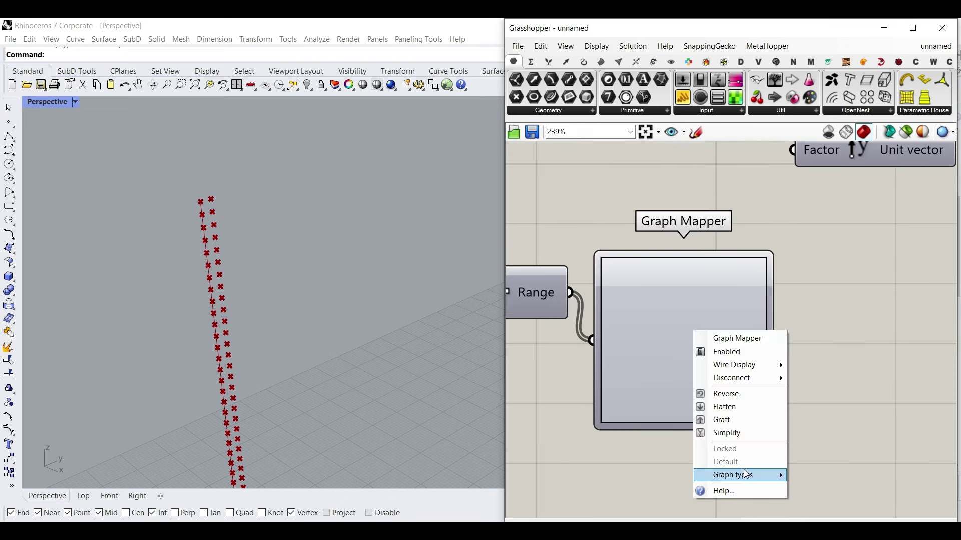
mouse_move(746, 474)
left_click(811, 498)
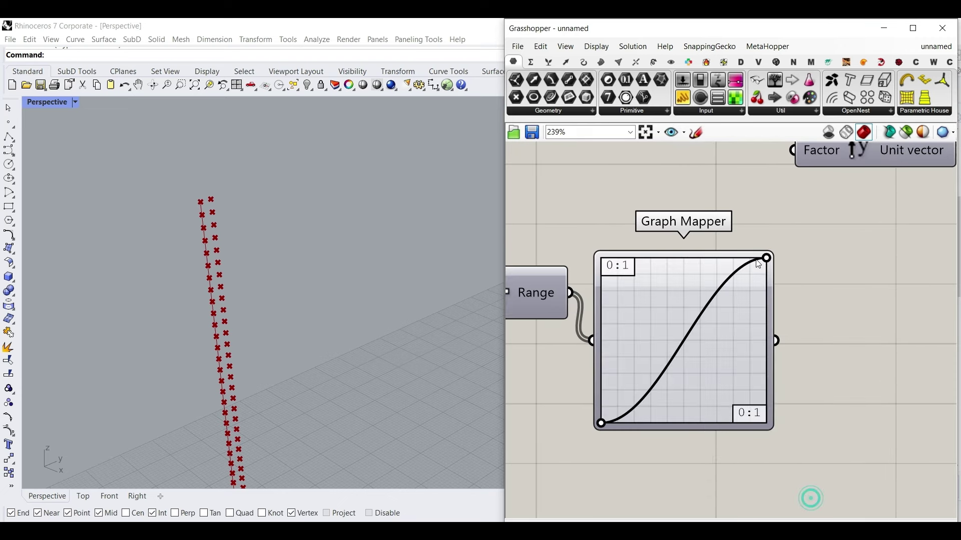
left_click_drag(766, 258, 687, 260)
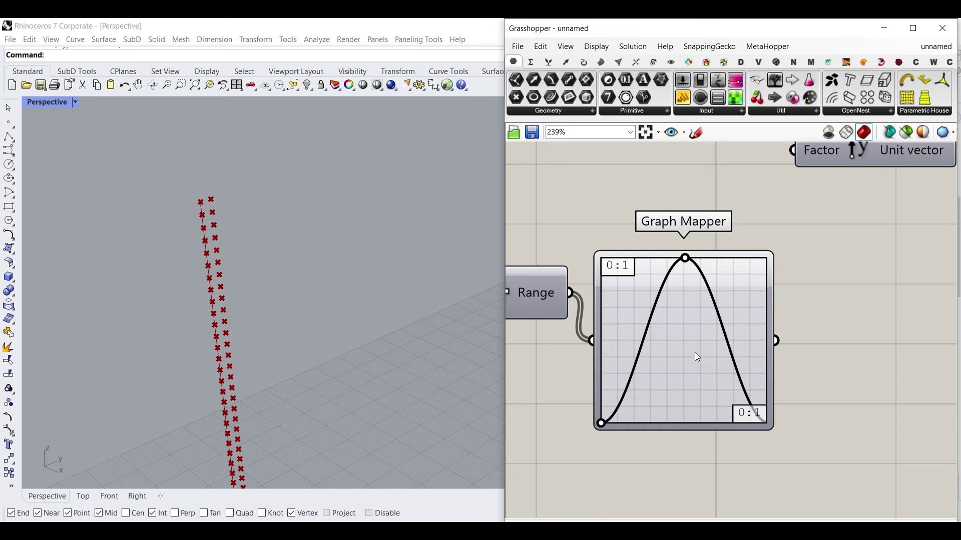
scroll(698, 357, "down", 3)
left_click_drag(862, 278, 771, 183)
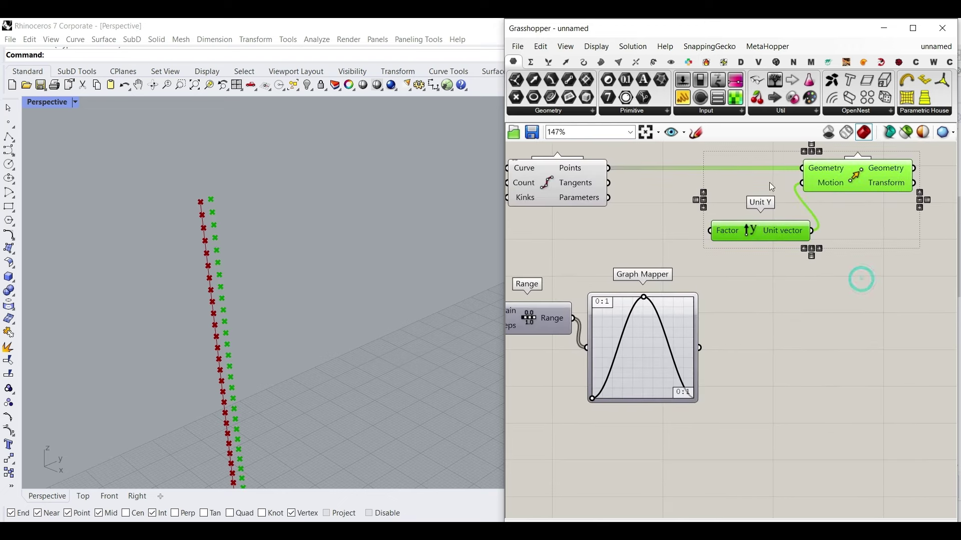
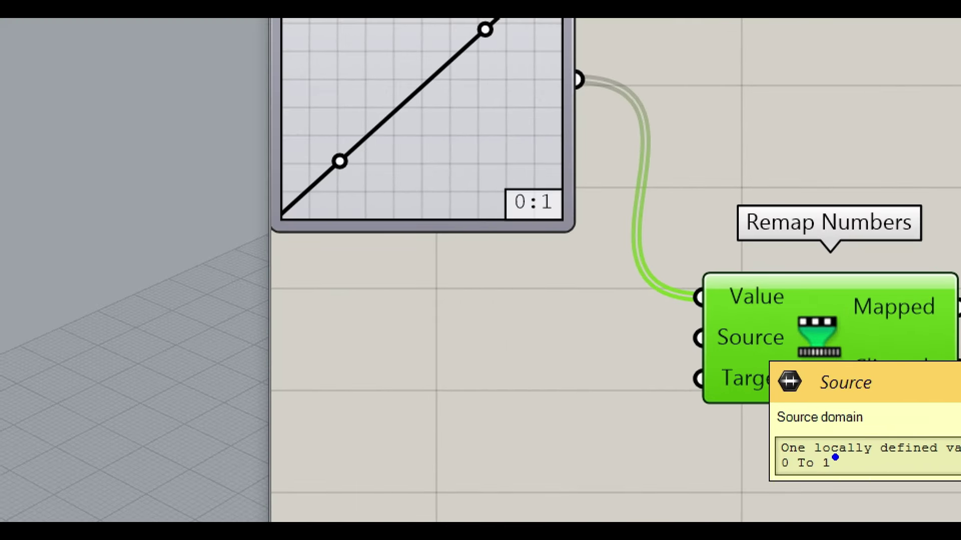
Add a Construct Domain component below the second Graph Mapper and connect its Domain output to the Target input of Remap Numbers
left_click_drag(835, 458, 862, 438)
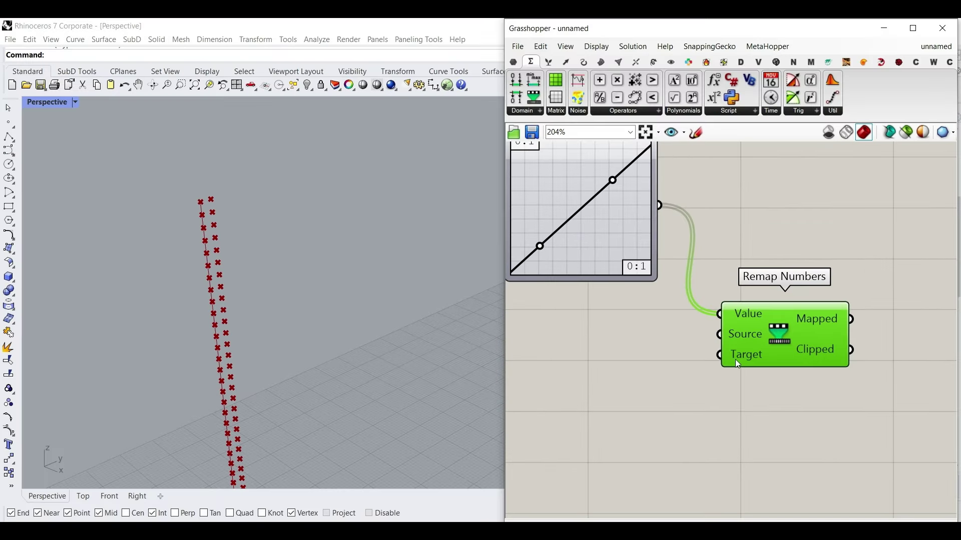
mouse_move(740, 362)
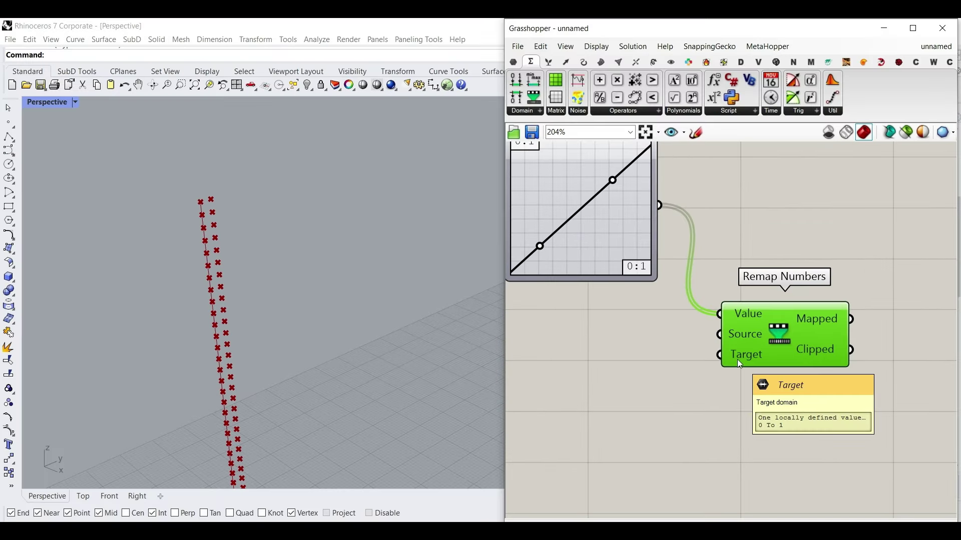
scroll(738, 359, "down", 5)
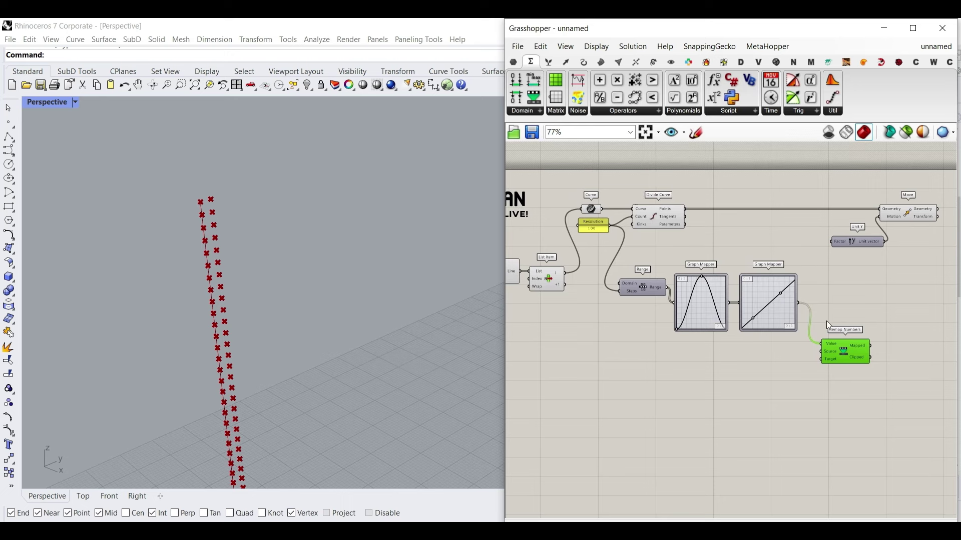
left_click_drag(606, 254, 668, 320)
mouse_move(684, 273)
left_mouse_down()
mouse_move(782, 347)
mouse_move(893, 383)
left_mouse_up()
key("Escape")
scroll(818, 375, "up", 5)
left_click_drag(769, 355, 771, 357)
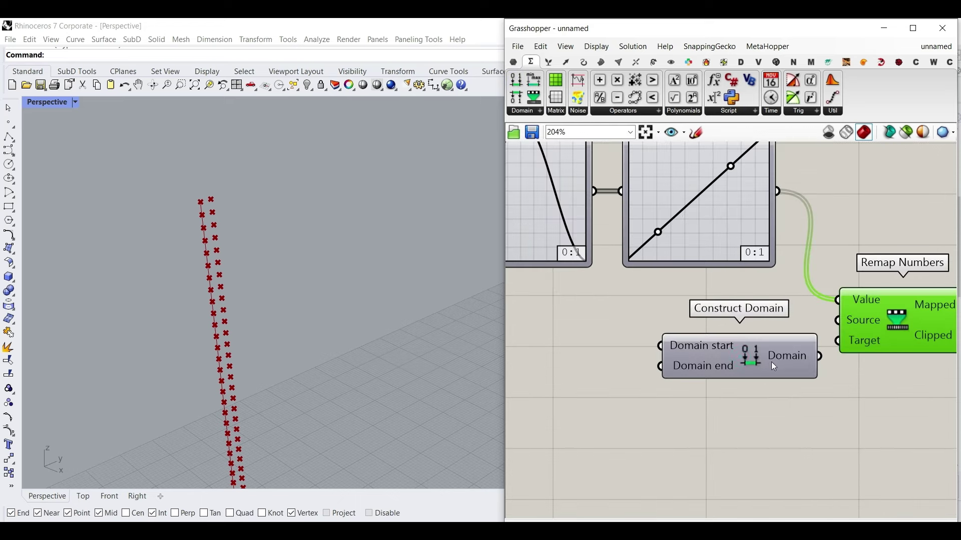
right_click_drag(619, 364, 713, 385)
Add a number slider ranging from -100 to 100.00 beside Construct Domain and name it Move 1
double_click(620, 361)
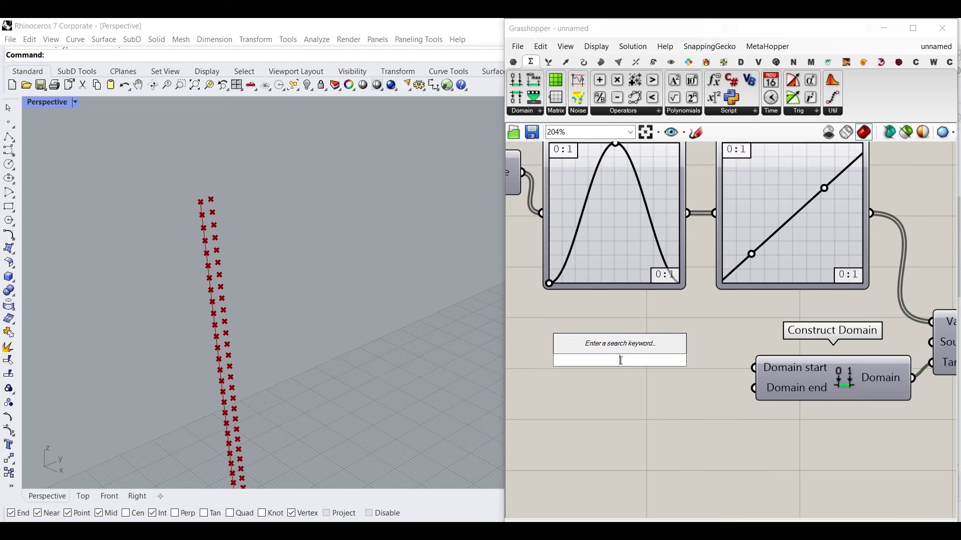
type("-100")
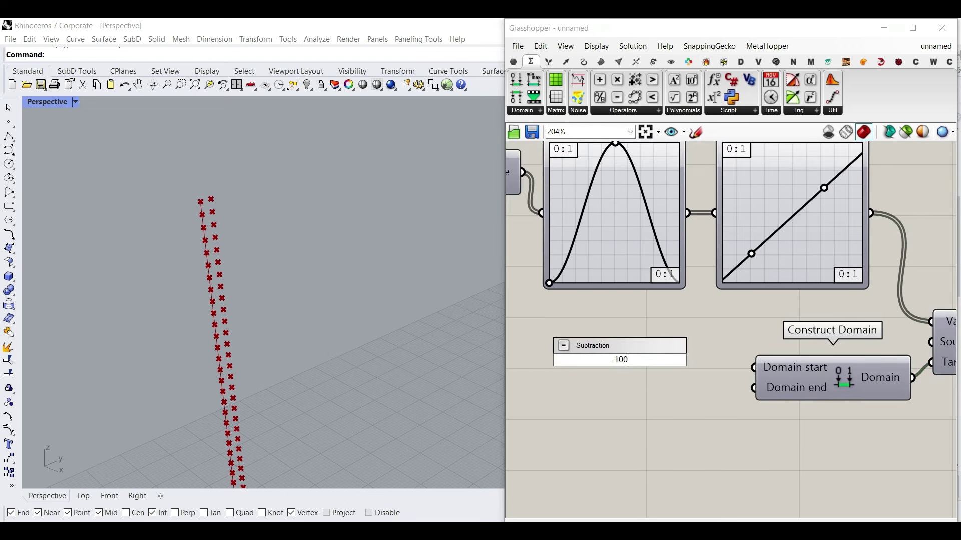
type("..10")
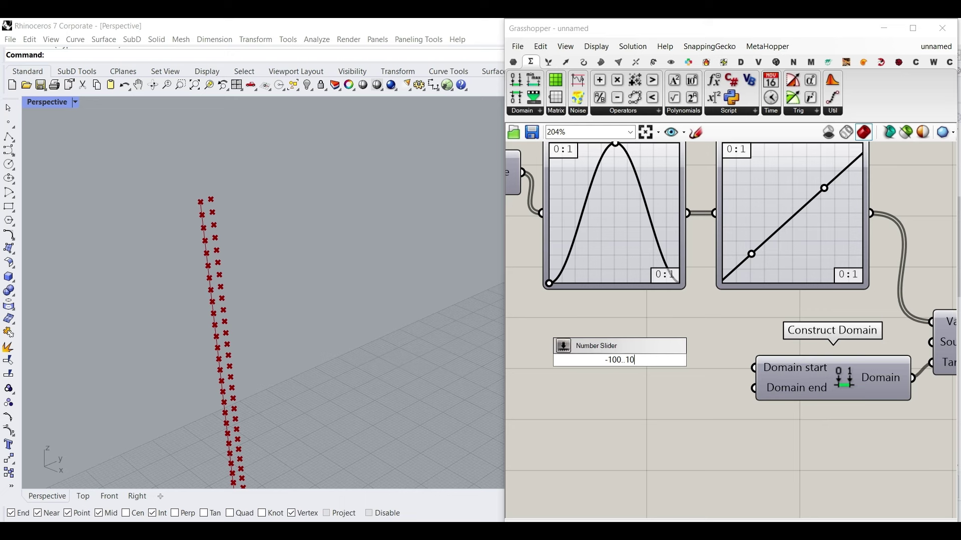
type("0.00")
key("Return")
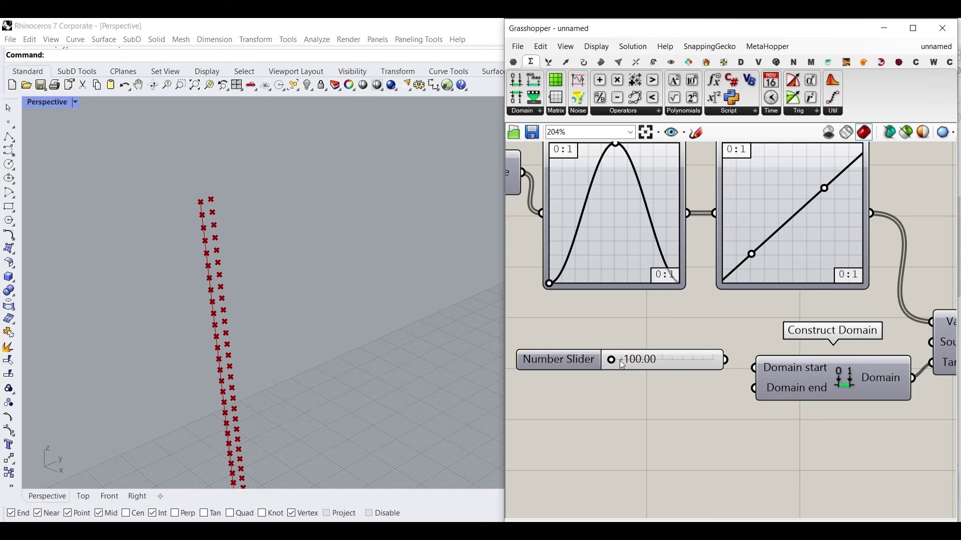
right_click(585, 359)
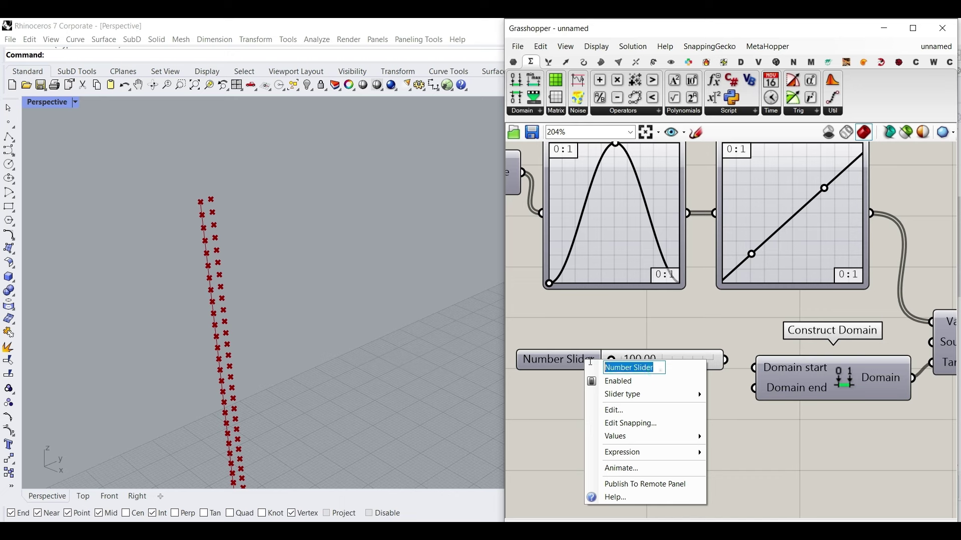
type("Move 1")
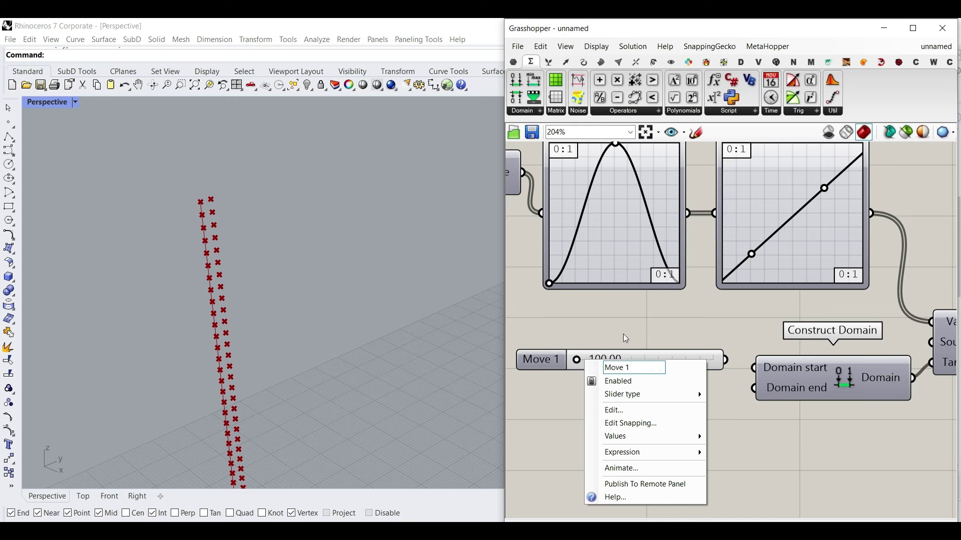
key("Return")
Duplicate the Move 1 slider as Move 2 and connect the two sliders to Domain start and Domain end of Construct Domain
left_click(539, 361)
left_click_drag(541, 366, 536, 403, "alt")
left_click_drag(752, 368, 726, 360)
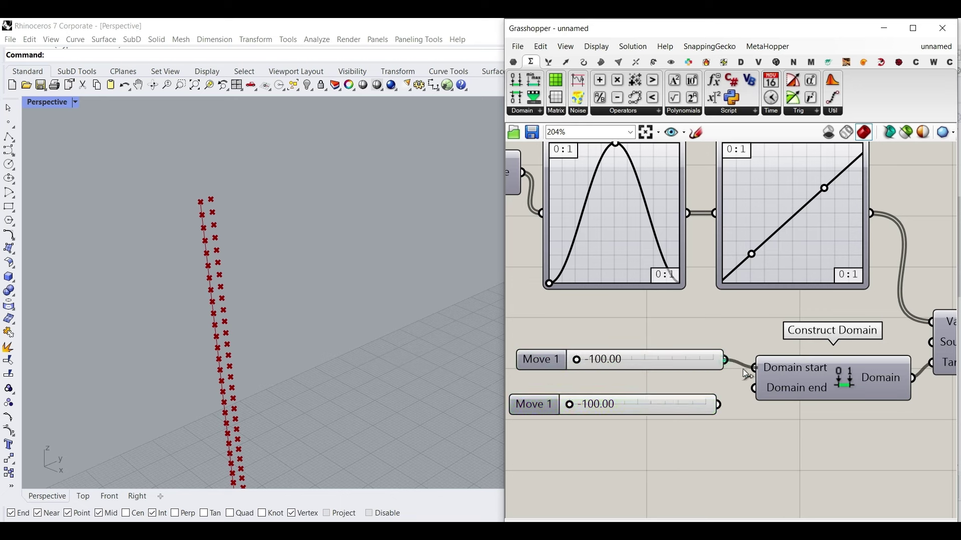
left_click_drag(719, 404, 746, 396)
right_click(545, 405)
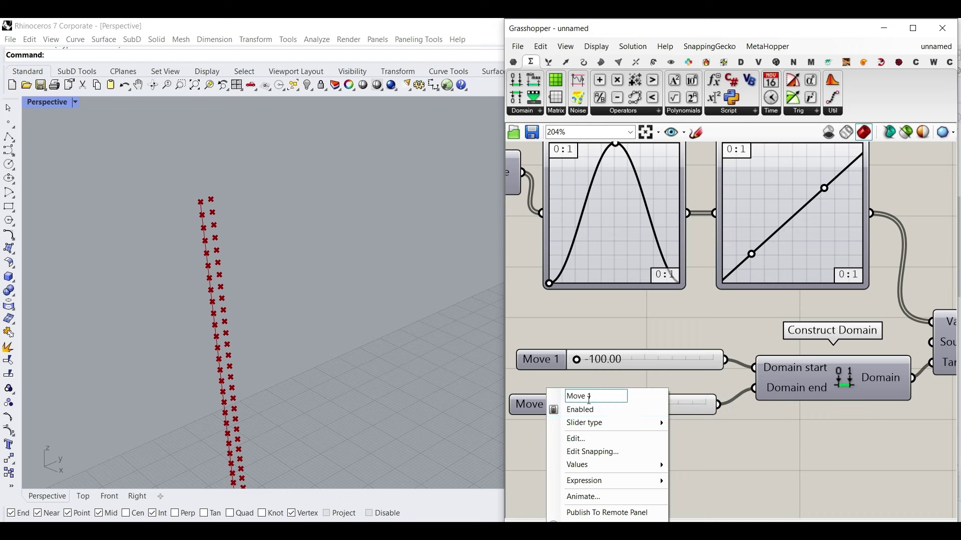
double_click(590, 397)
type("2")
key("Return")
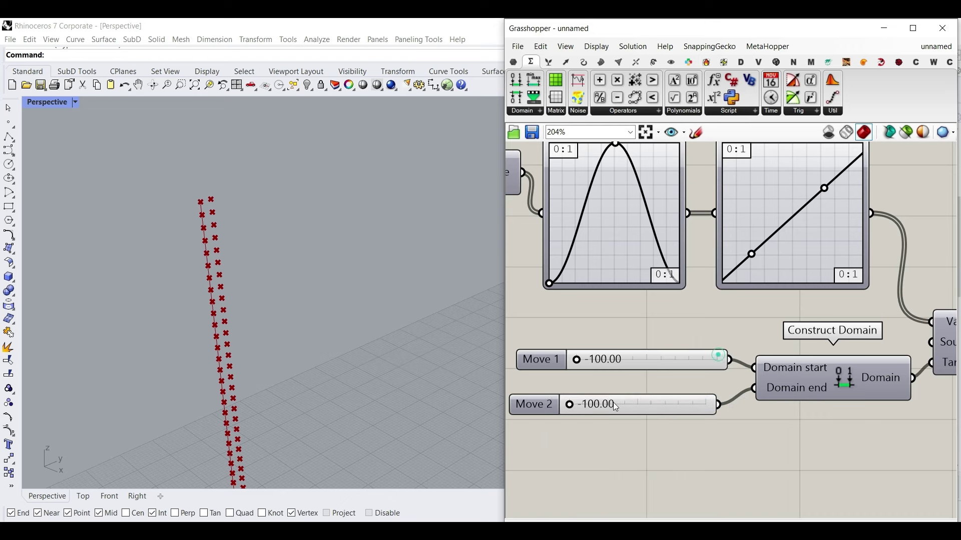
Set the Move 2 slider to 3.39 and connect the Mapped output of Remap Numbers to the Factor input of Unit Y
left_click_drag(571, 405, 664, 408)
right_click_drag(769, 346, 707, 359)
scroll(766, 347, "down", 2)
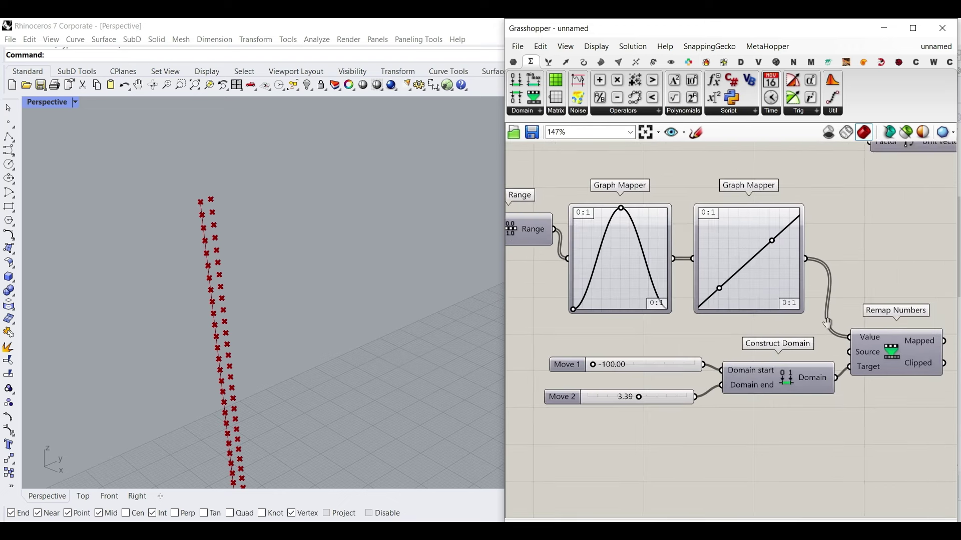
right_click_drag(828, 326, 632, 361)
left_click_drag(745, 378, 675, 181)
scroll(254, 271, "down", 10)
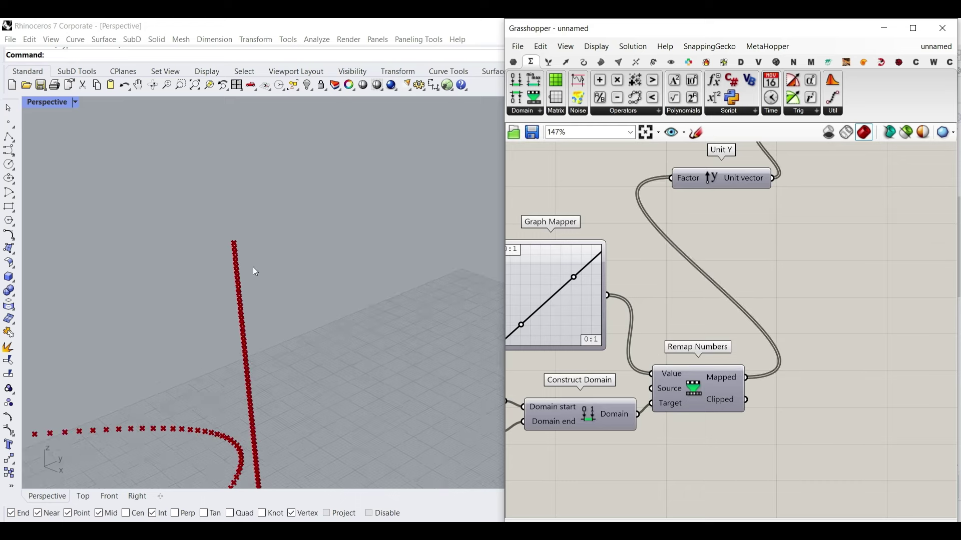
Limit the Move 1 slider to a minimum of -30.00, keep it there, and set the Move 2 slider to 21.04
right_click_drag(254, 270, 227, 279)
right_click_drag(606, 381, 758, 368)
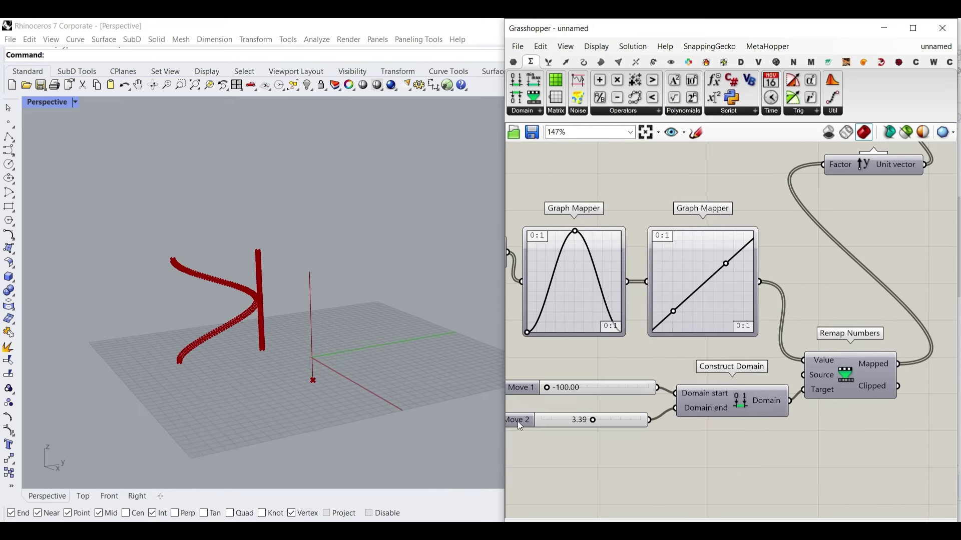
scroll(517, 416, "up", 2)
right_click_drag(517, 414, 559, 395)
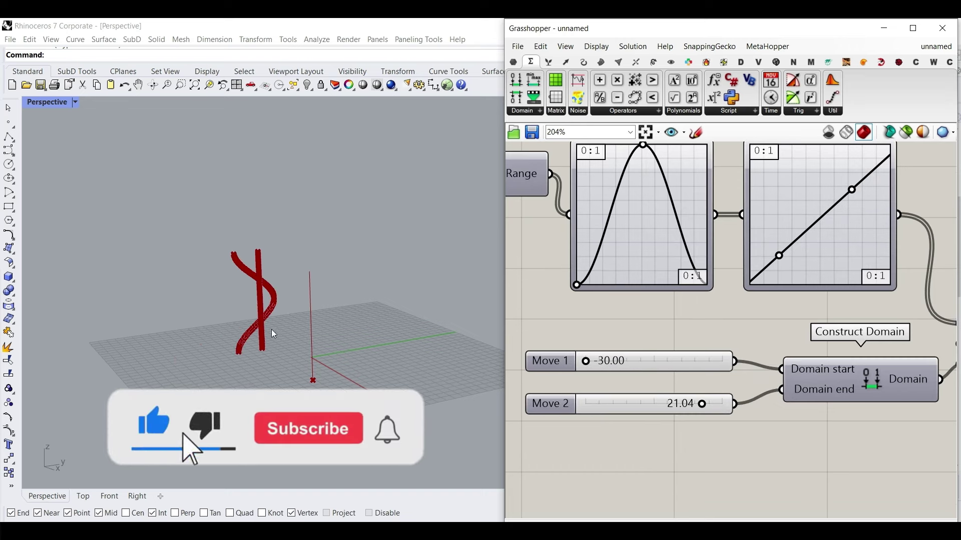
right_click_drag(272, 330, 275, 261)
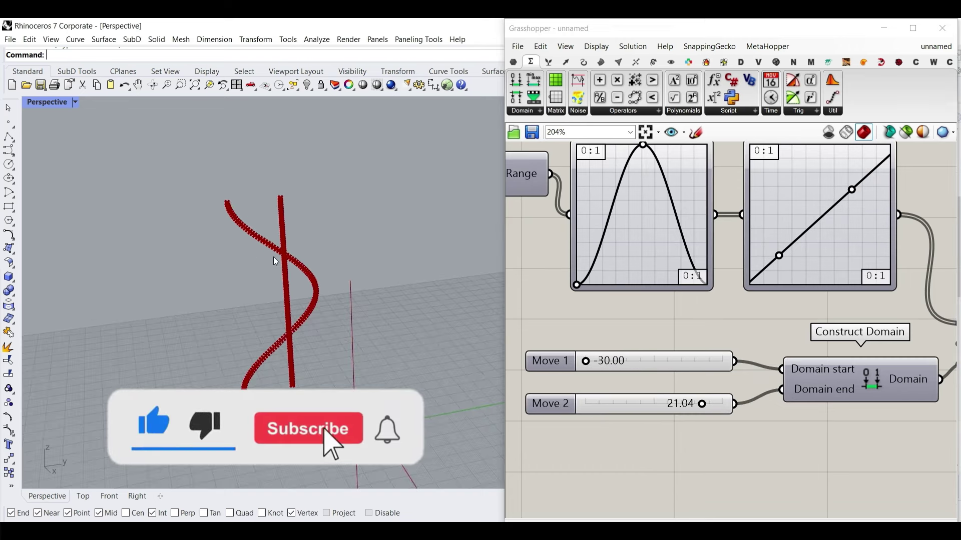
Set the Move 1 slider to -25.53 and the Move 2 slider to 28.27
right_click_drag(818, 305, 767, 309)
right_click_drag(607, 358, 680, 350)
scroll(618, 359, "up", 4)
left_click_drag(599, 359, 601, 360)
left_click_drag(820, 435, 850, 440)
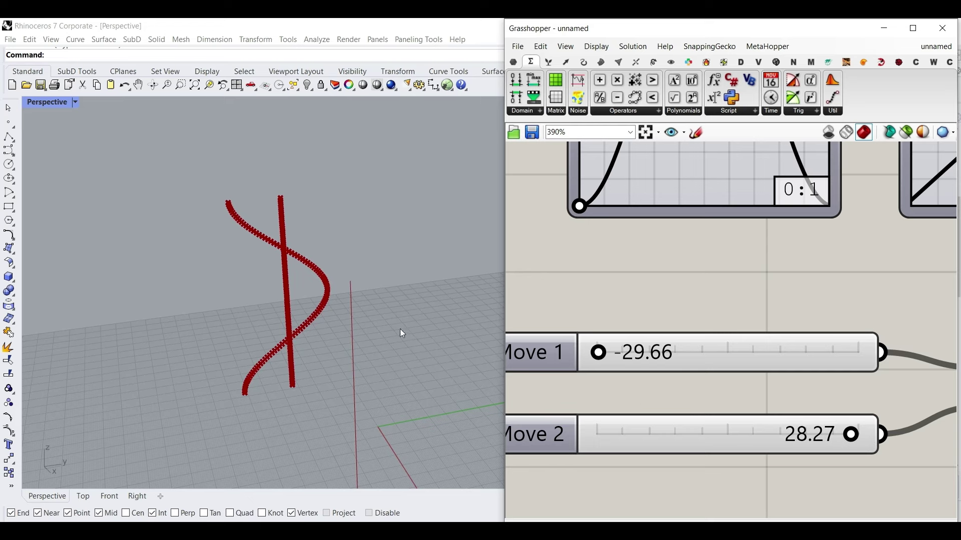
left_click_drag(596, 353, 618, 361)
Raise the lower handle of the linear graph in the second Graph Mapper to flatten its slope
scroll(687, 389, "down", 2)
right_click_drag(674, 183, 678, 227)
mouse_move(676, 192)
left_mouse_down()
mouse_move(646, 190)
mouse_move(690, 187)
mouse_move(676, 187)
left_mouse_up()
right_click_drag(870, 348, 617, 336)
left_click_drag(604, 332, 623, 246)
scroll(675, 289, "down", 5)
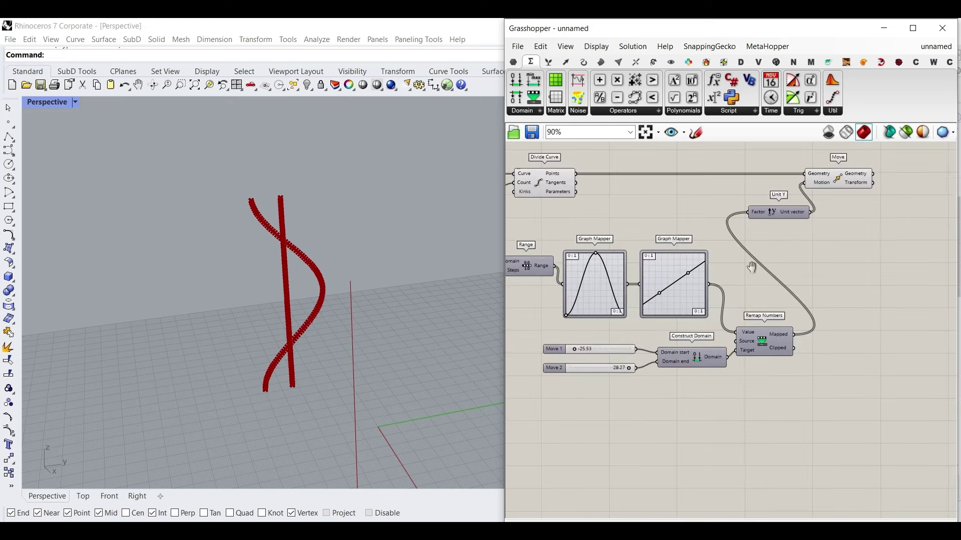
Add an Interpolate curve component beside Move and connect Move's Geometry output to its Vertices input
right_click_drag(751, 268, 721, 331)
right_click_drag(821, 309, 619, 389)
left_click(583, 61)
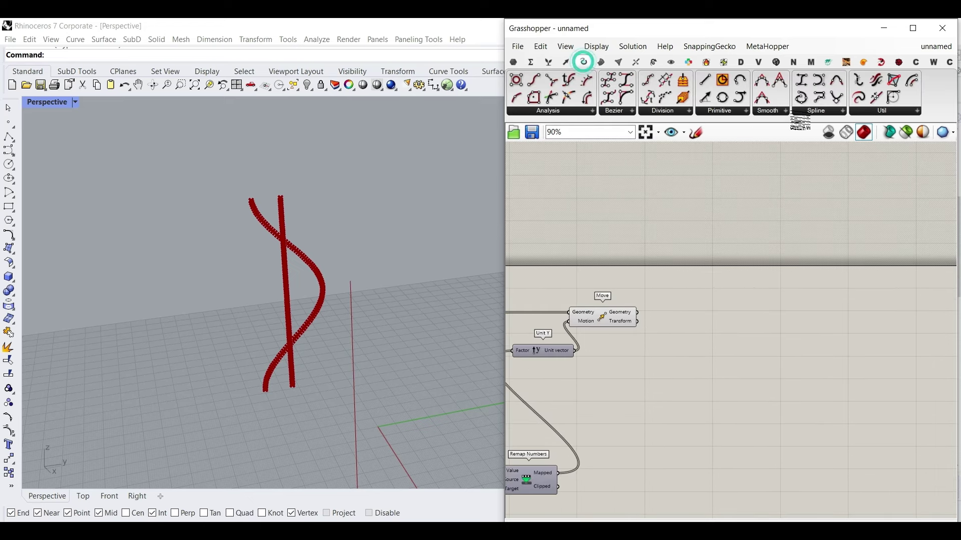
left_click_drag(800, 99, 647, 350)
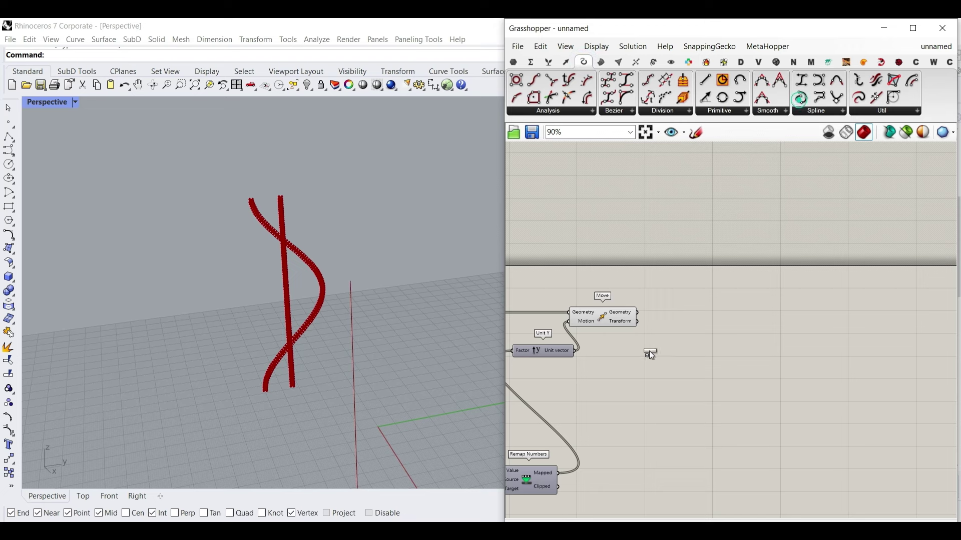
scroll(647, 350, "up", 6)
left_click_drag(603, 262, 657, 272)
left_click_drag(720, 306, 723, 299)
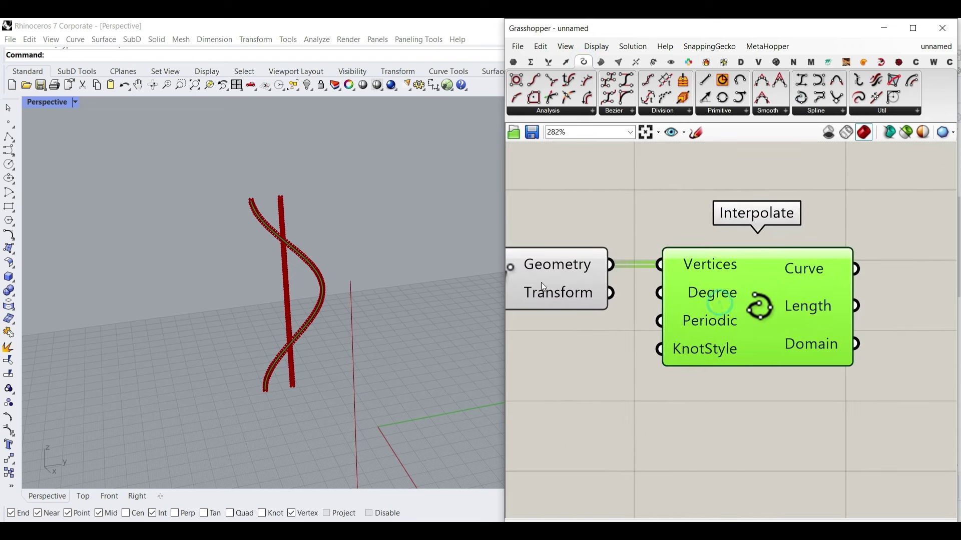
Turn off the preview of the components from Divide Curve through Move, leaving the Interpolate curve displayed
scroll(726, 303, "down", 10)
left_click_drag(737, 424, 592, 323)
right_click(638, 256)
left_click(659, 277)
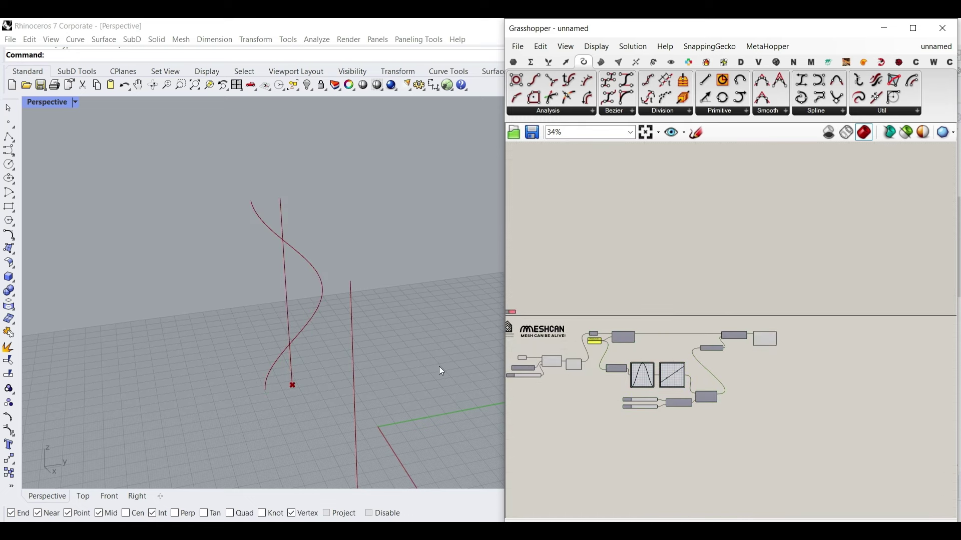
Change the second Graph Mapper to a Bezier graph and extend its two handles horizontally into a smooth S-curve
scroll(656, 379, "up", 6)
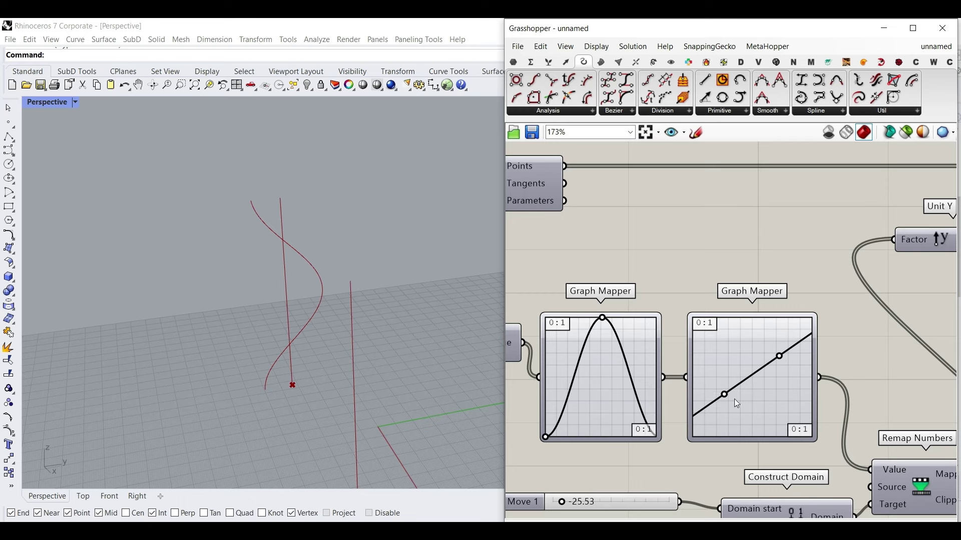
left_click_drag(727, 398, 727, 407)
right_click(792, 386)
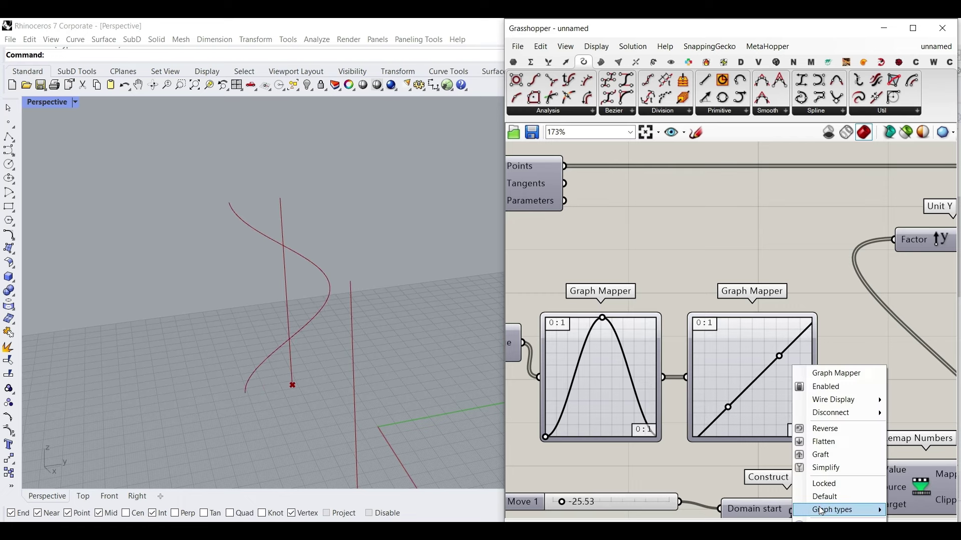
mouse_move(818, 507)
left_click(723, 383)
left_click_drag(723, 411, 769, 449)
left_click_drag(784, 349, 742, 318)
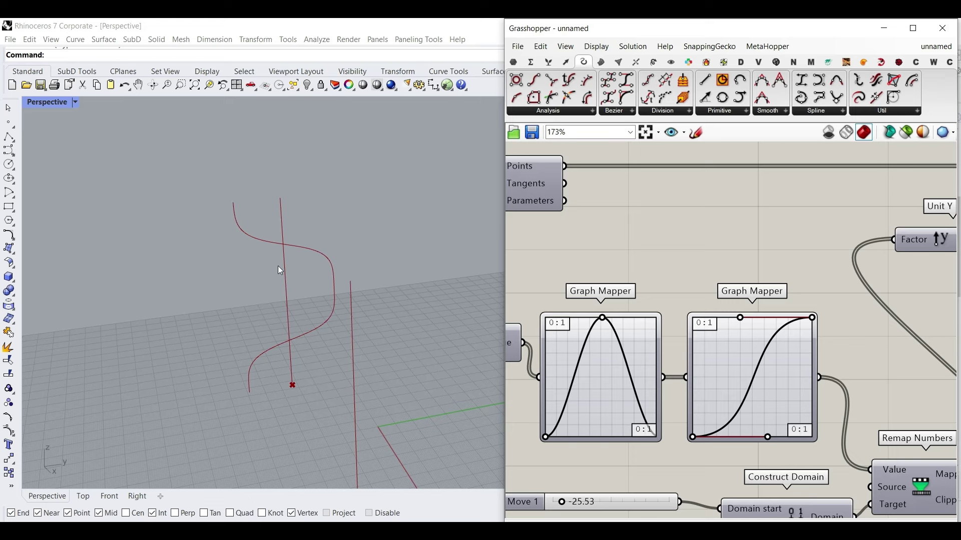
scroll(736, 300, "down", 4)
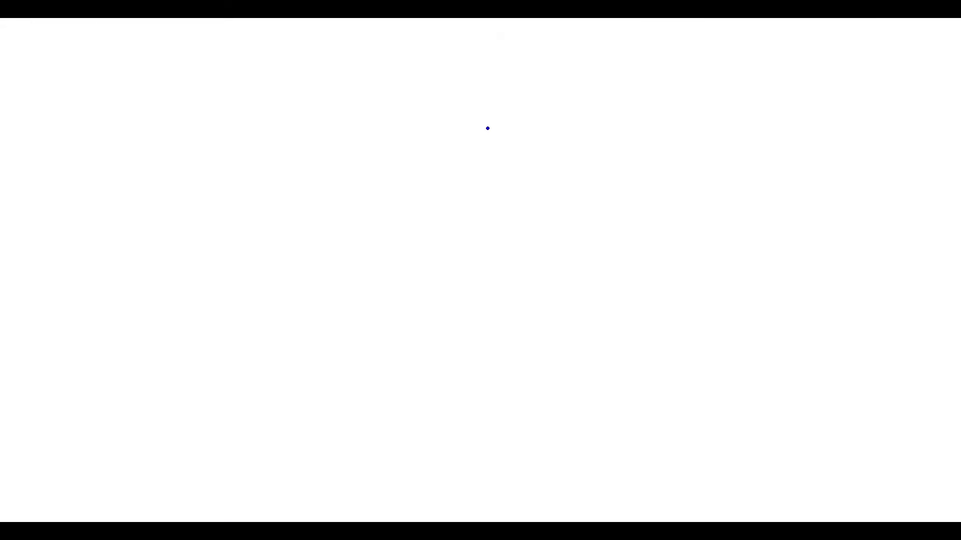
Sketch a blue vertical line with four red X marks and a blue dot with up and down arrowheads on a blank whiteboard
left_click_drag(485, 124, 489, 451, "shift")
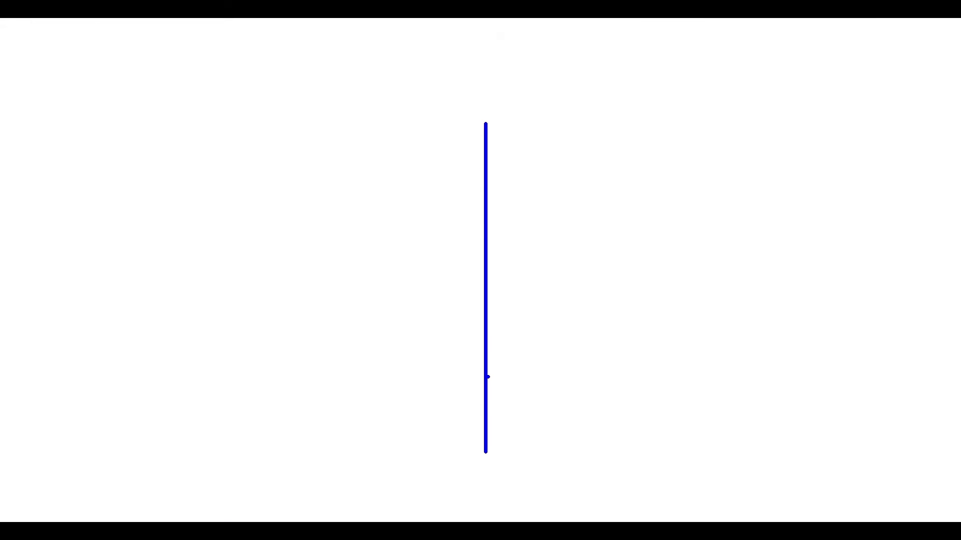
mouse_move(477, 123)
left_mouse_down()
mouse_move(496, 136)
mouse_move(481, 181)
mouse_move(492, 183)
left_mouse_up()
left_click_drag(488, 223, 476, 234)
left_click_drag(473, 221, 490, 240)
mouse_move(492, 443)
left_mouse_down()
mouse_move(477, 455)
mouse_move(497, 457)
left_mouse_up()
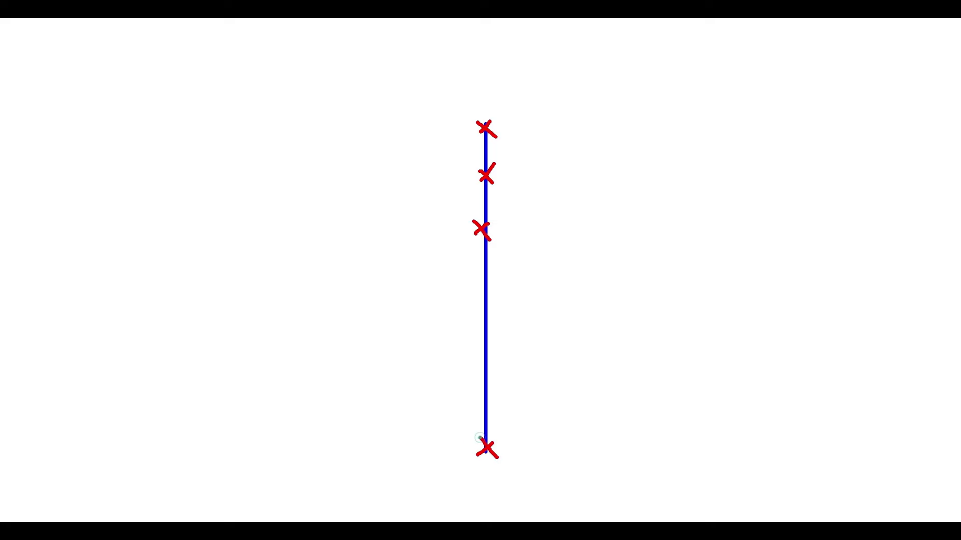
left_click(485, 360)
left_click_drag(482, 320, 502, 340)
left_click_drag(472, 396, 501, 390)
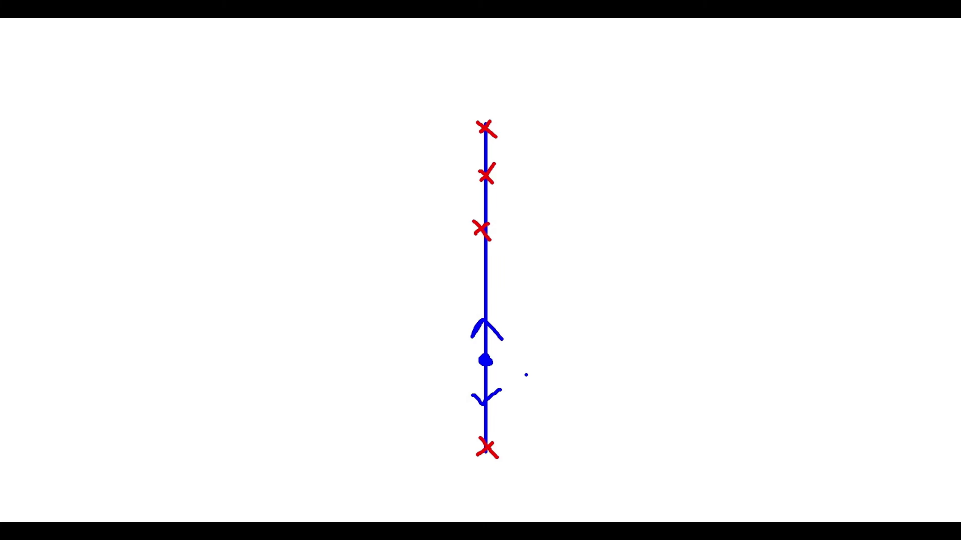
Draw brackets labelled L and L2 from the blue dot to two of the X marks, and close the whiteboard
mouse_move(510, 231)
left_mouse_down()
mouse_move(524, 245)
mouse_move(528, 326)
left_mouse_up()
left_click_drag(542, 266, 557, 291)
left_click_drag(440, 353, 438, 174)
mouse_move(393, 231)
left_mouse_down()
mouse_move(392, 249)
mouse_move(419, 257)
left_mouse_up()
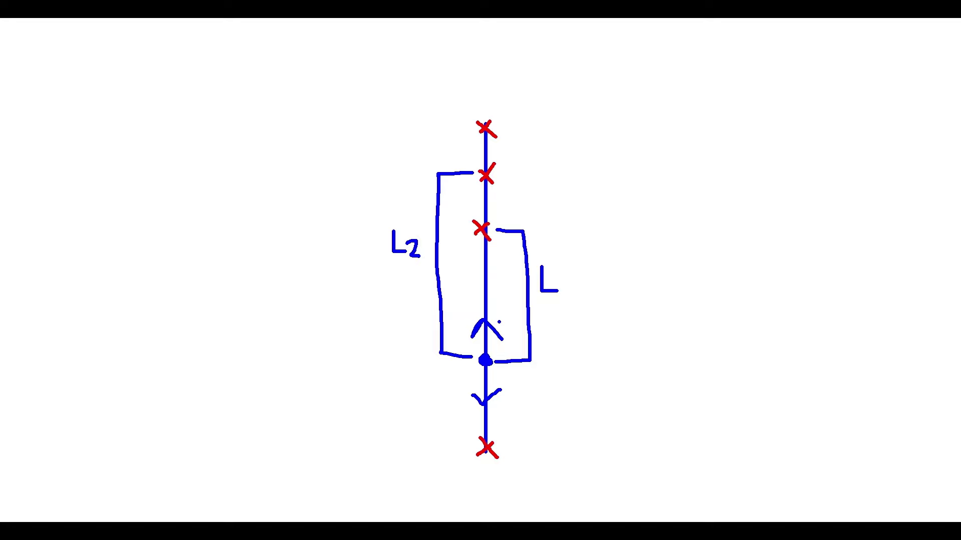
key("Escape")
Move the Range, Graph Mapper, Construct Domain and Remap Numbers chain away from Divide Curve to free canvas space
scroll(712, 331, "up", 3)
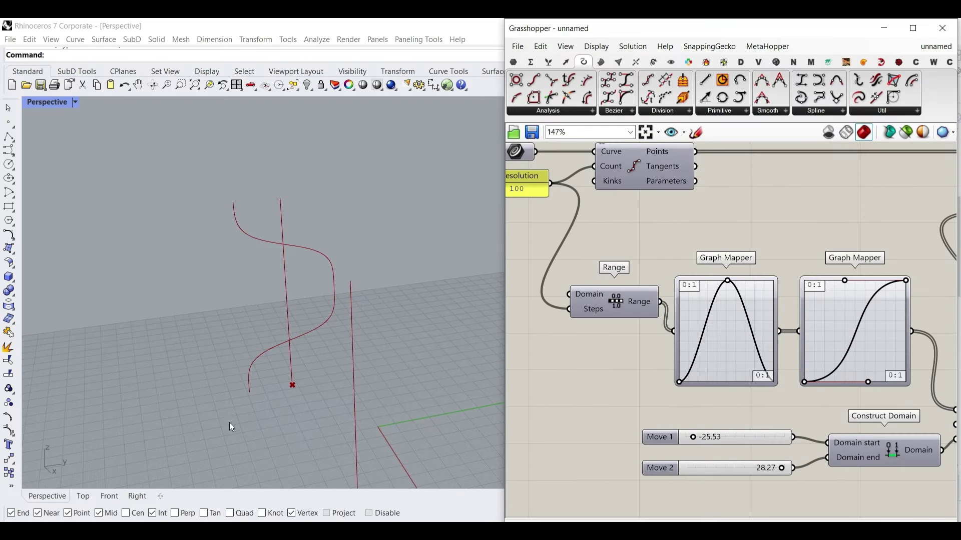
scroll(729, 323, "down", 5)
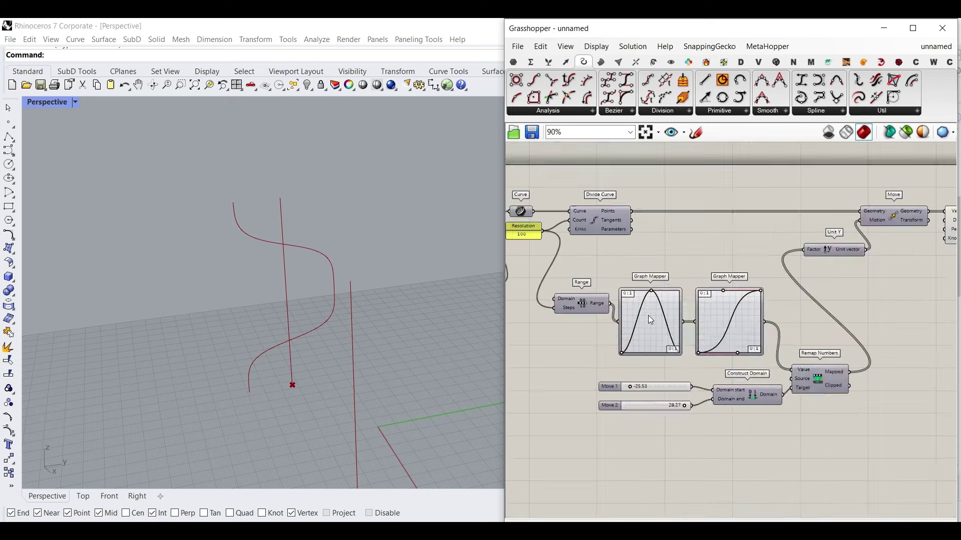
left_click_drag(890, 418, 659, 248)
left_click_drag(688, 367, 739, 322, "shift")
left_click(517, 321)
scroll(547, 312, "up", 5)
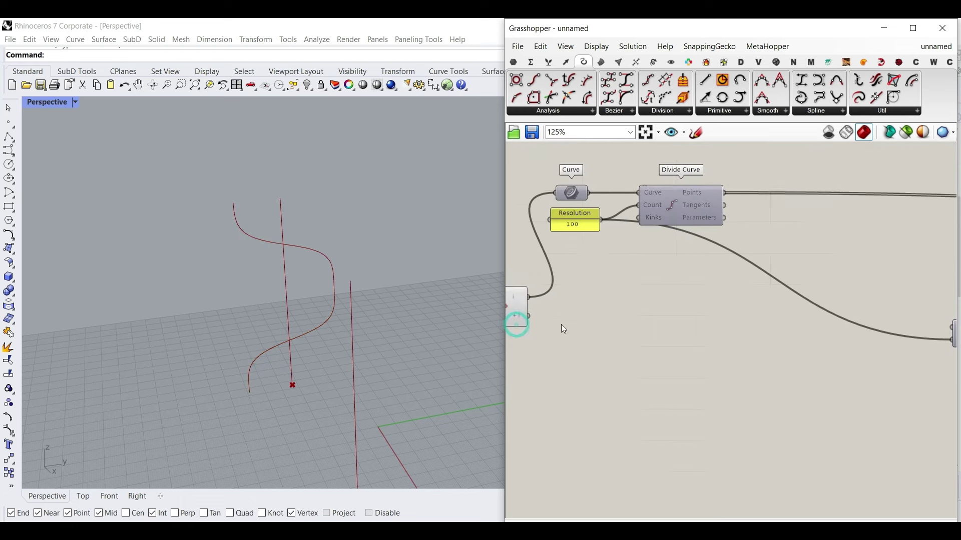
Add an Evaluate Curve component below Divide Curve, connect the Curve parameter to its Curve input, and reparameterize that input
right_click_drag(600, 300, 709, 323)
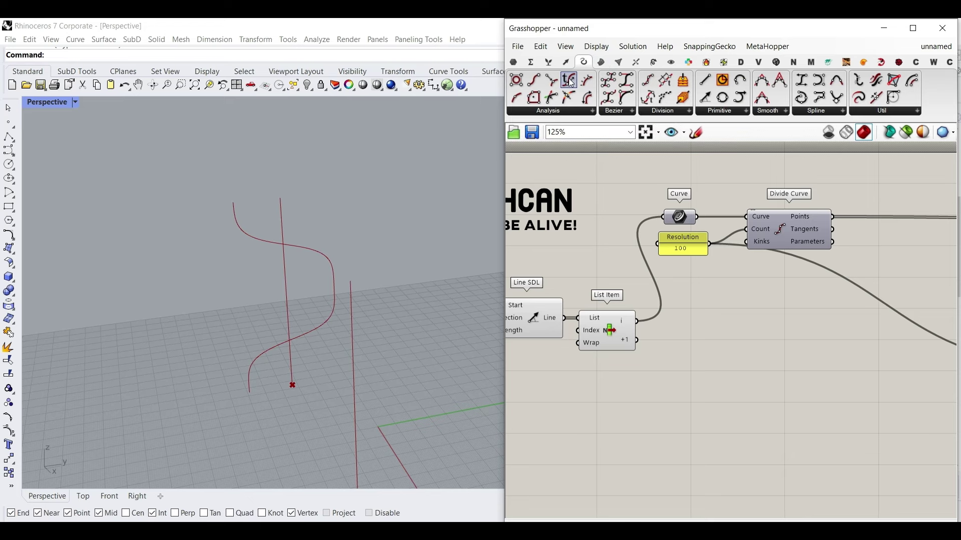
left_click_drag(569, 80, 794, 338)
scroll(793, 335, "up", 3)
left_click_drag(627, 212, 741, 407)
right_click_drag(810, 443, 732, 348)
left_click_drag(733, 349, 800, 344)
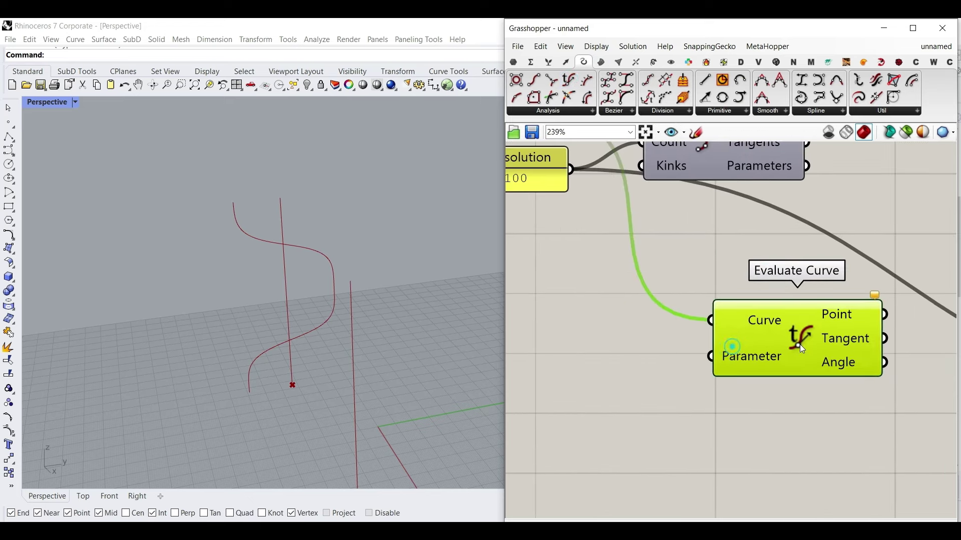
right_click(767, 320)
left_click(852, 431)
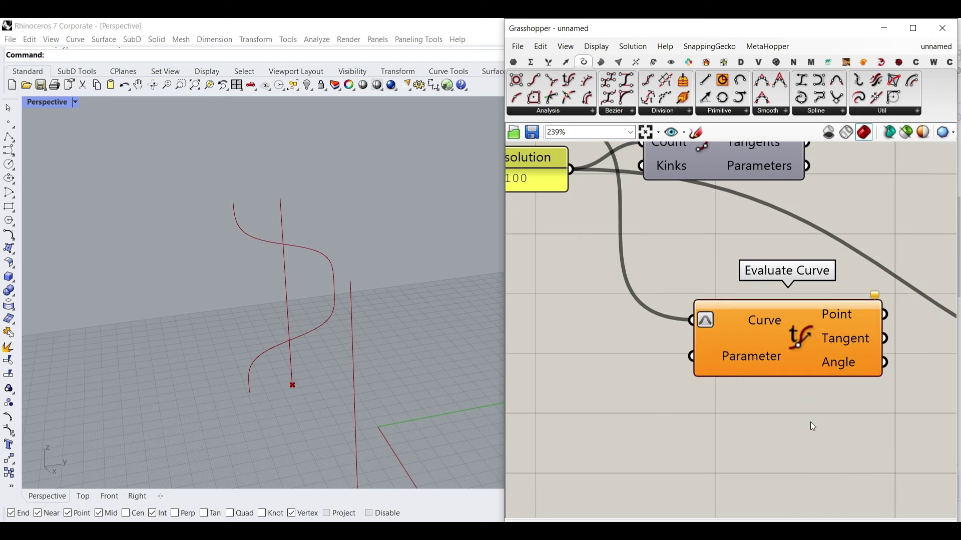
Add a number slider ranging from 0 to 1.00, connect it to Evaluate Curve's Parameter input, and set it to 0.51
right_click_drag(810, 422, 868, 425)
double_click(760, 456)
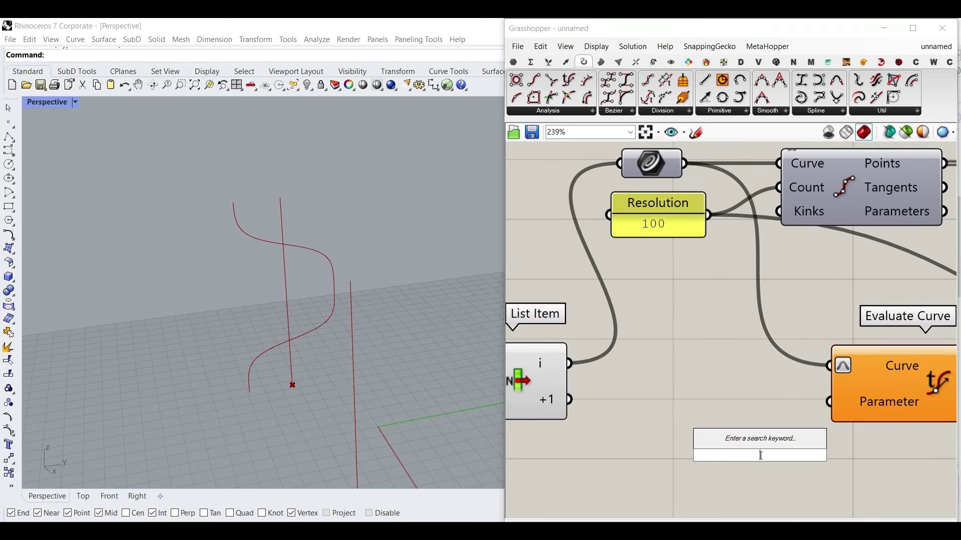
type("0..")
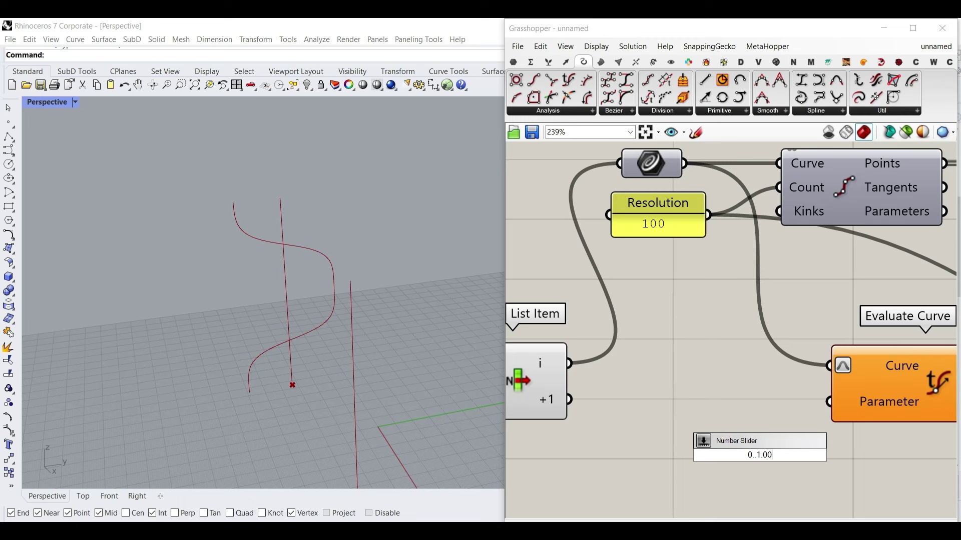
type("1.00")
key("Return")
left_click_drag(885, 456, 832, 403)
left_click_drag(687, 456, 579, 457)
left_click_drag(649, 458, 669, 461)
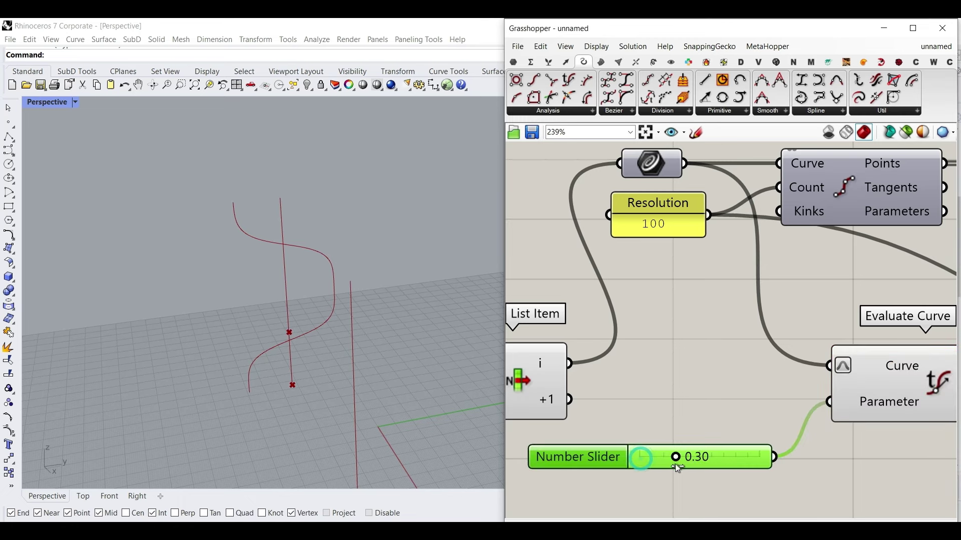
Rename the Evaluate Curve parameter slider to t (Location) and set it to 0.60
right_click(608, 459)
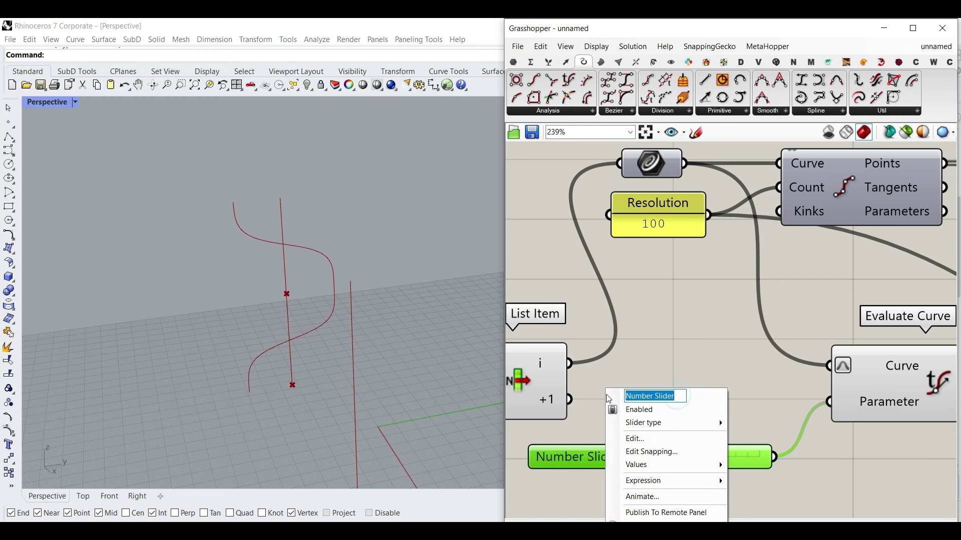
type("t (Locati")
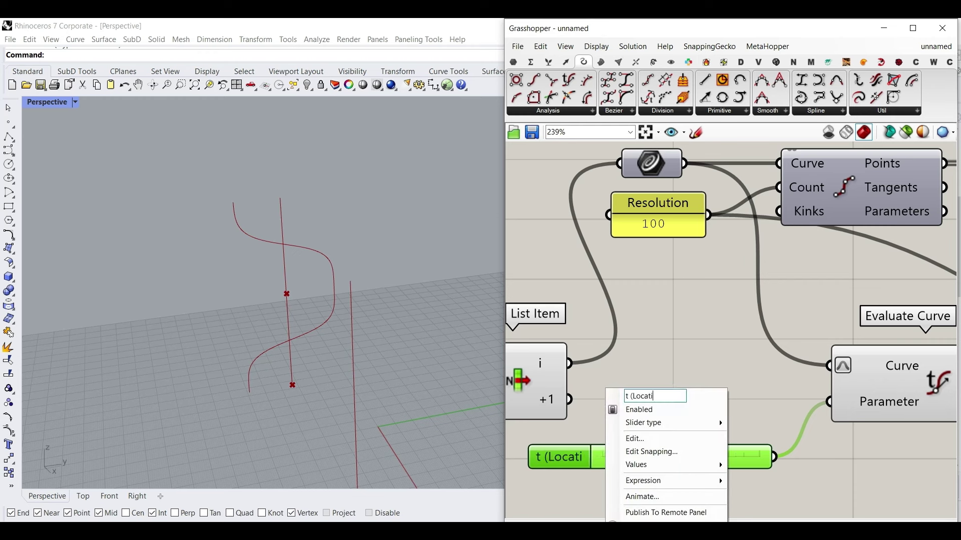
type("on)")
left_click(715, 313)
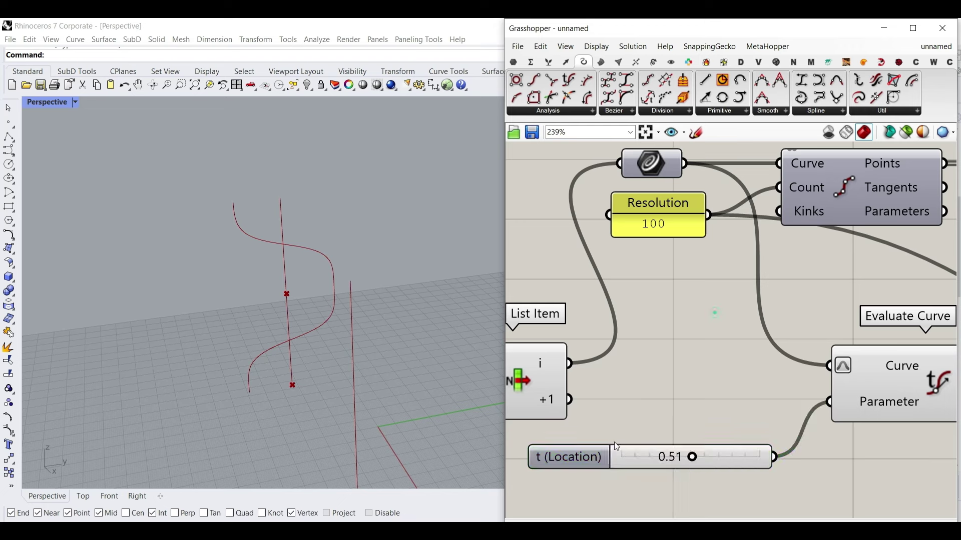
left_click_drag(692, 458, 716, 462)
Add a Point On Curve component fed by the Curve parameter, place it below Evaluate Curve, and widen it
right_click_drag(812, 310, 705, 338)
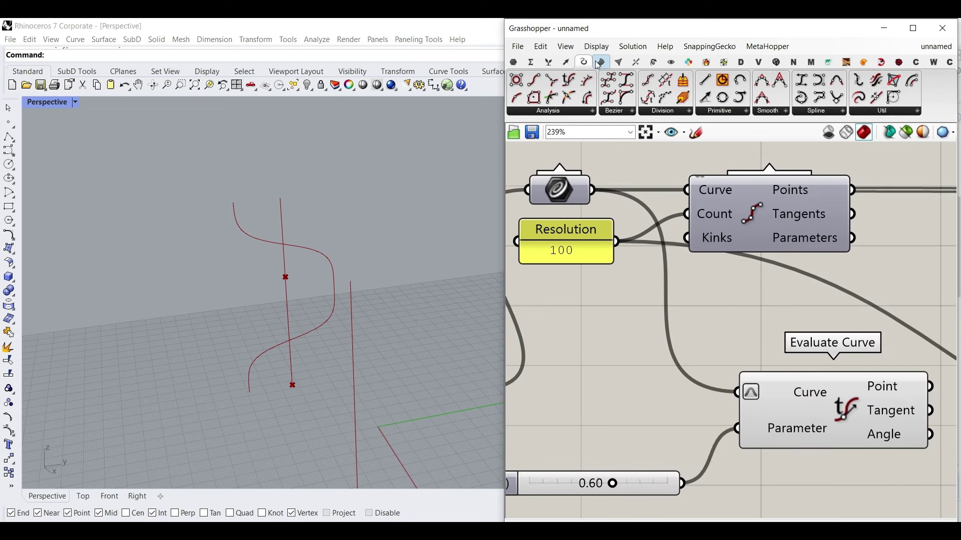
left_click_drag(569, 96, 666, 366)
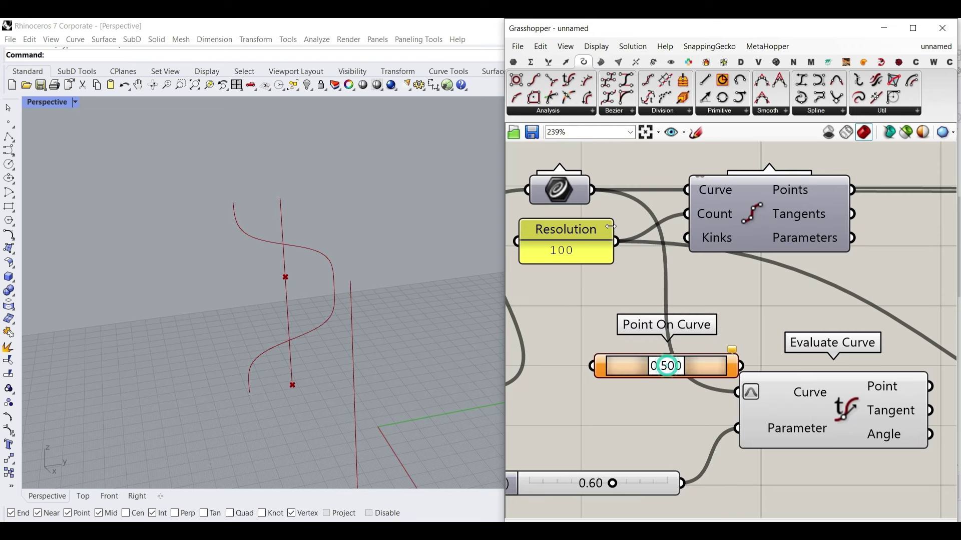
left_click_drag(594, 191, 598, 364)
right_click_drag(651, 411, 573, 291)
left_click_drag(543, 244, 732, 385)
left_click_drag(844, 385, 905, 387)
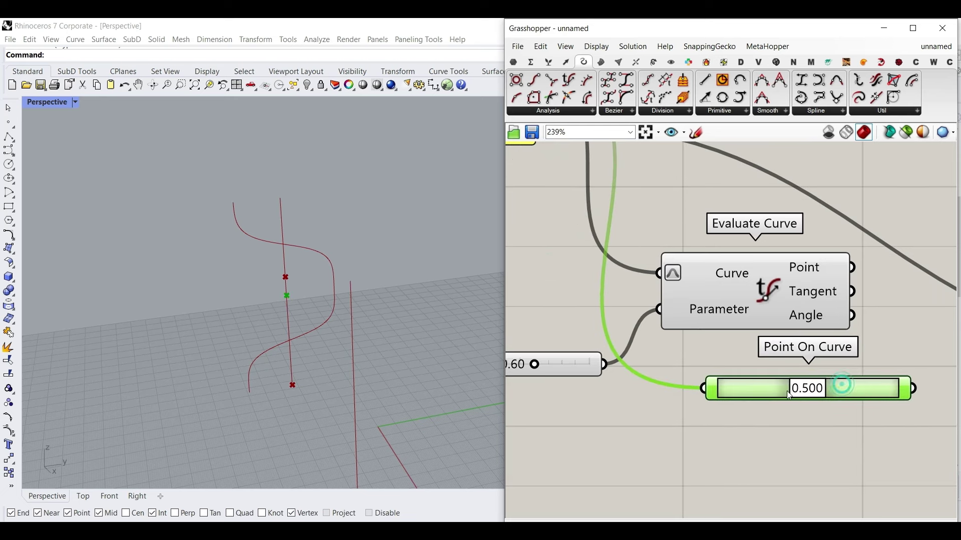
Try Point On Curve at 0.355 and set it to the 1/2 (mid) preset
mouse_move(801, 392)
left_mouse_down()
mouse_move(820, 396)
mouse_move(777, 397)
mouse_move(800, 395)
left_mouse_up()
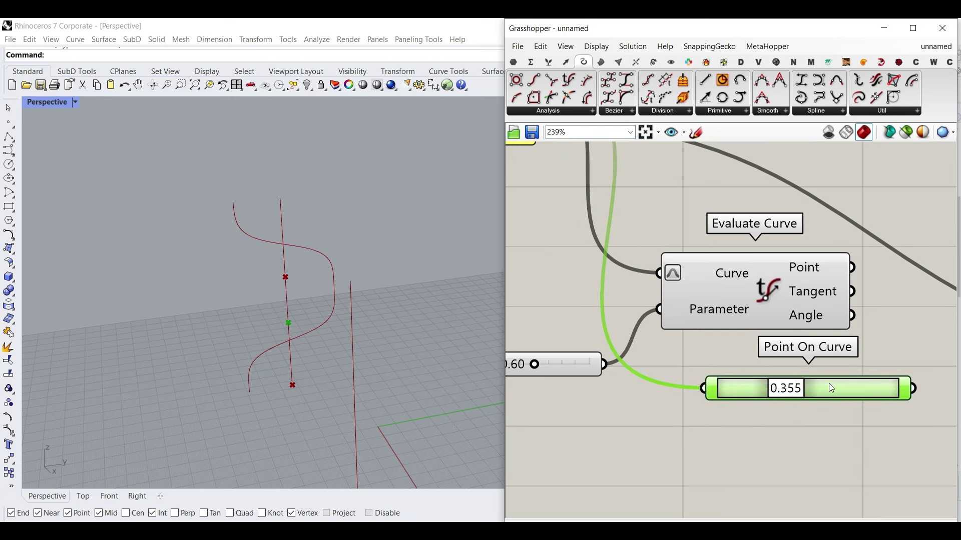
right_click(829, 384)
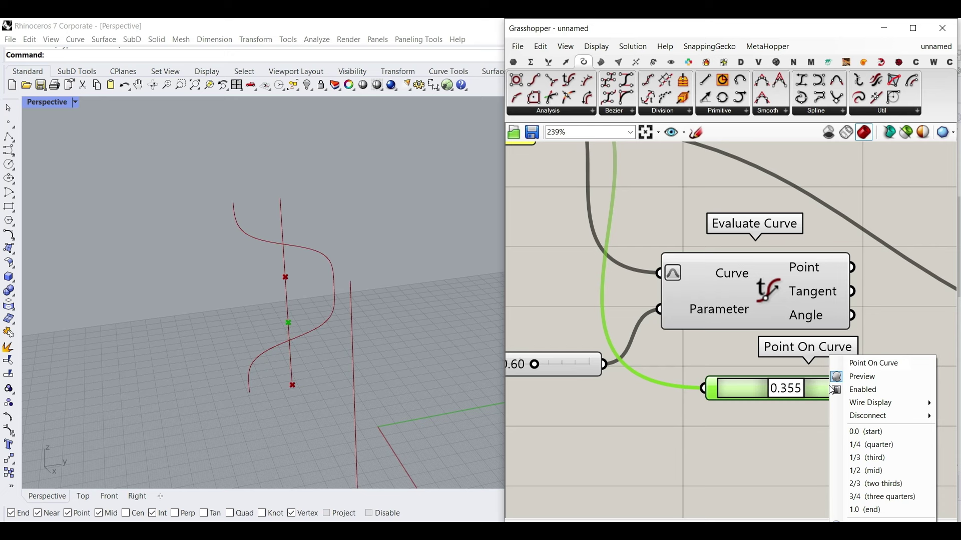
left_click(869, 472)
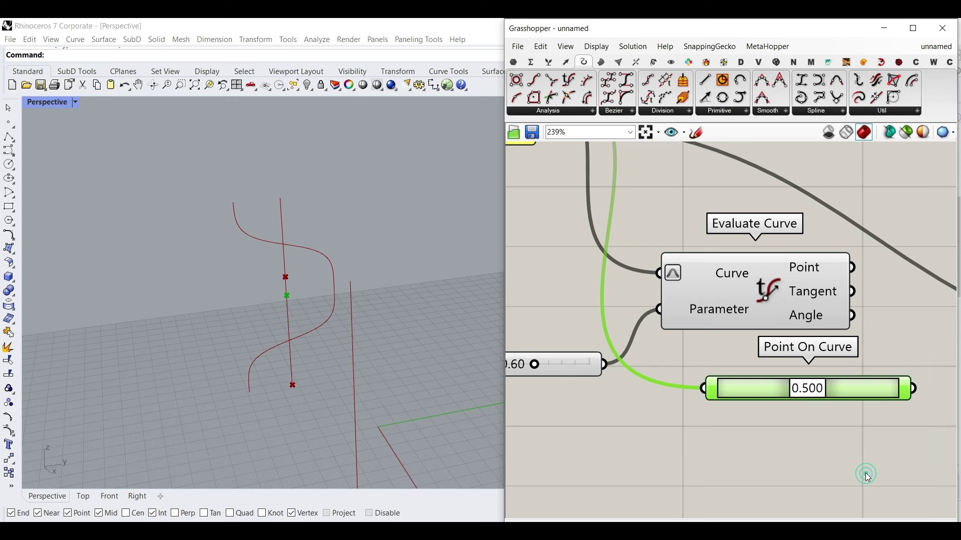
Delete the Point On Curve component below Evaluate Curve
left_click(770, 399)
key("Delete")
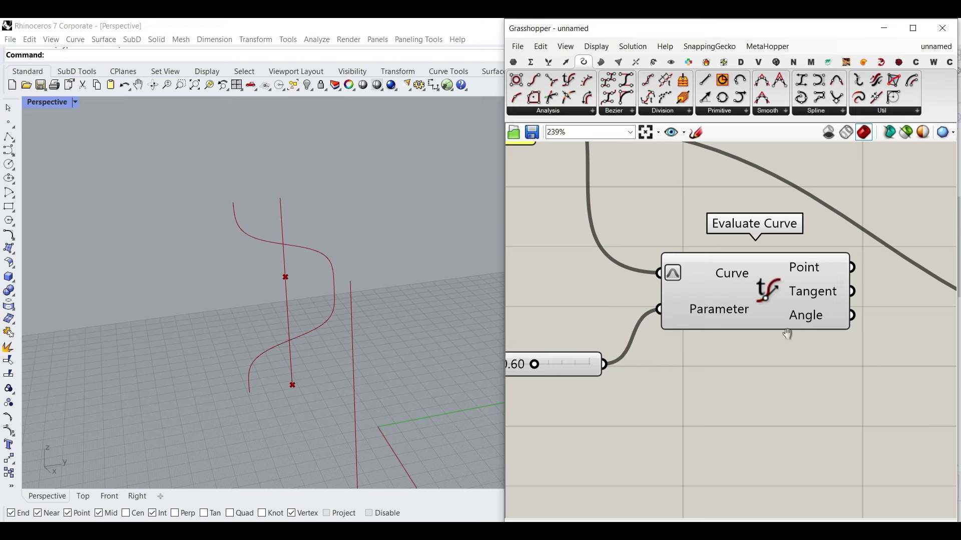
right_click_drag(787, 334, 703, 414)
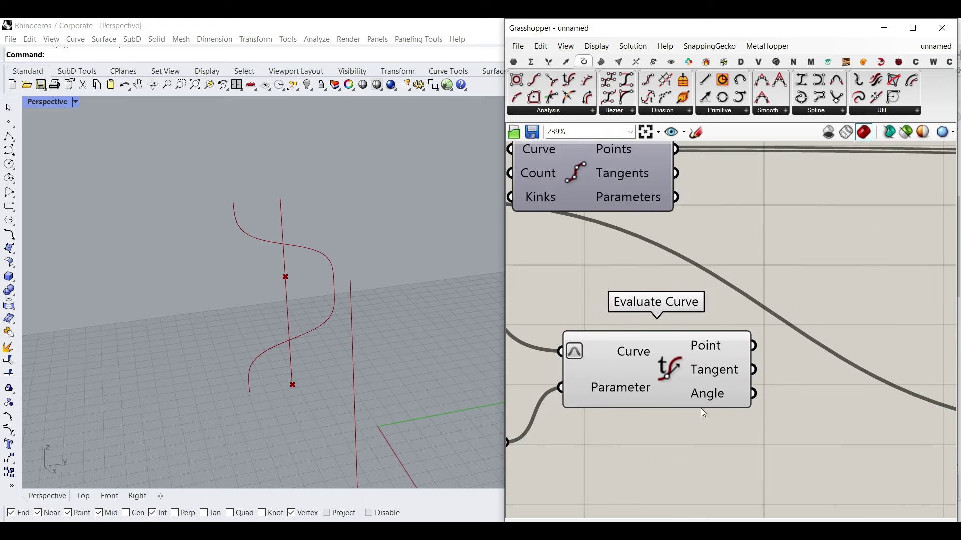
Add a Point parameter fed by Evaluate Curve's Point output and align it beside that output
left_click(514, 61)
mouse_move(776, 328)
left_mouse_down()
mouse_move(801, 346)
mouse_move(773, 347)
left_mouse_up()
right_click_drag(783, 358, 677, 379)
left_click_drag(686, 366, 743, 369)
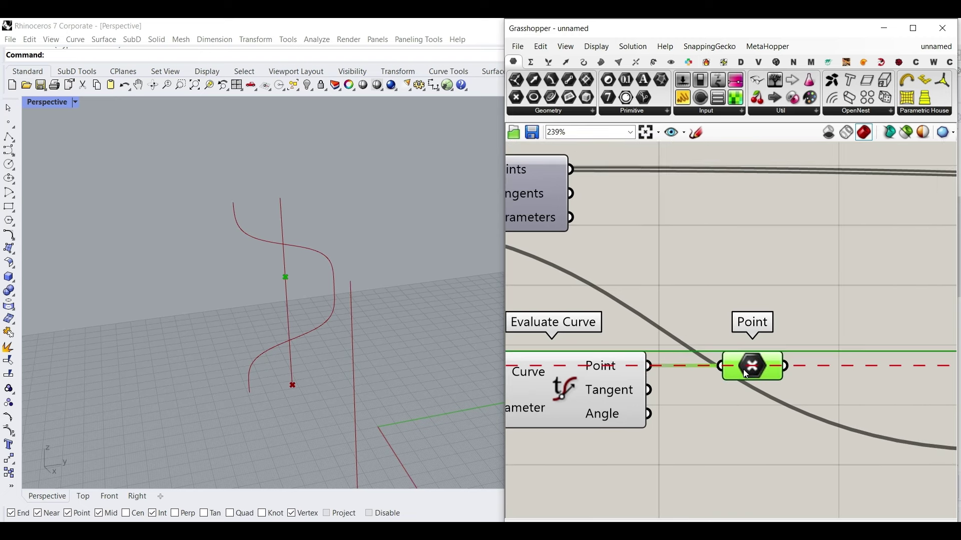
Add a second Point parameter fed by Divide Curve's Points output and place it just above the first one
left_click_drag(516, 97, 649, 206)
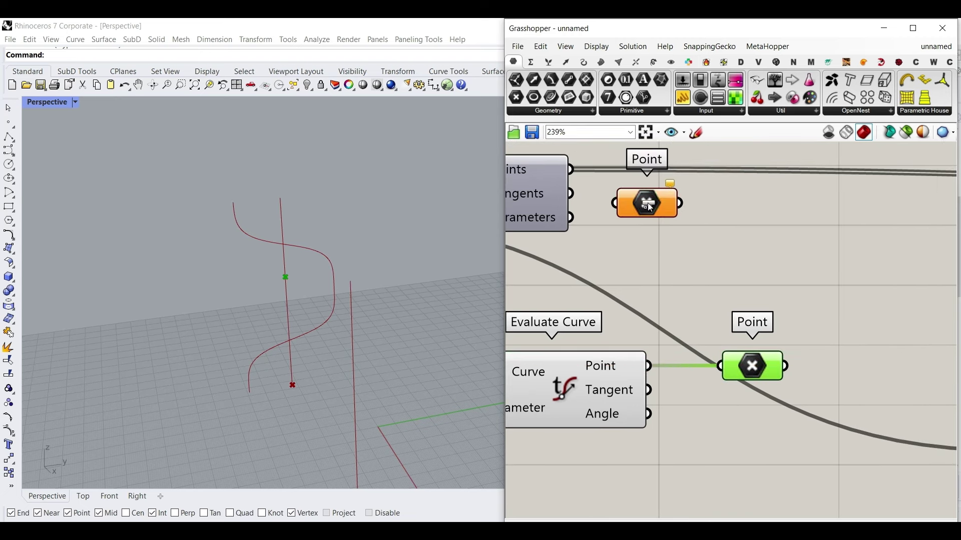
left_click_drag(565, 170, 757, 306)
scroll(296, 285, "up", 3)
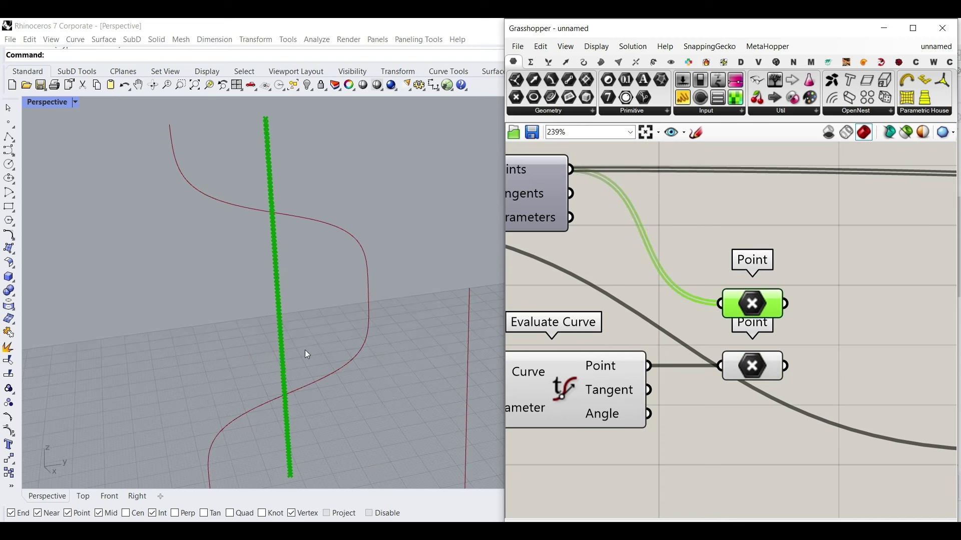
right_click_drag(779, 390, 711, 415)
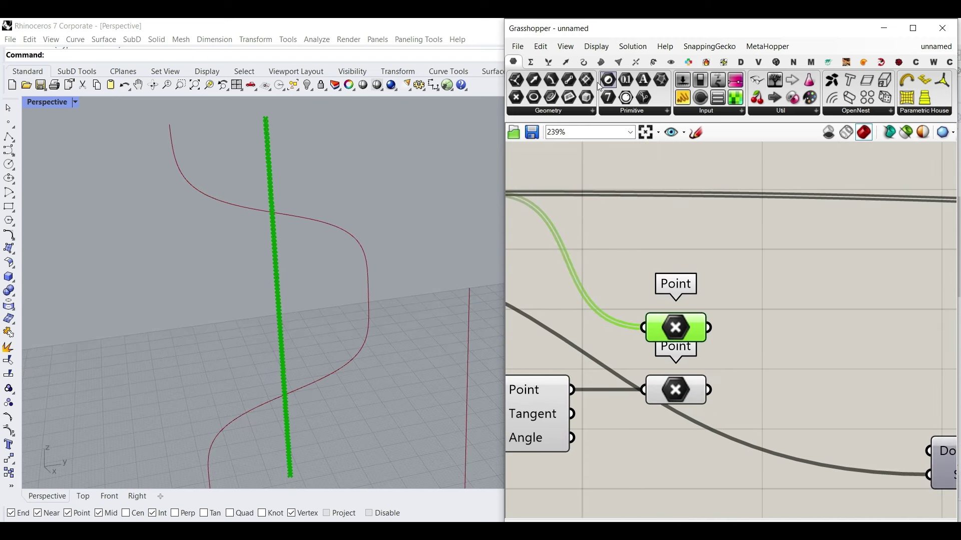
Add a Distance component with the division points as Point A and the evaluated point as Point B
left_click(569, 63)
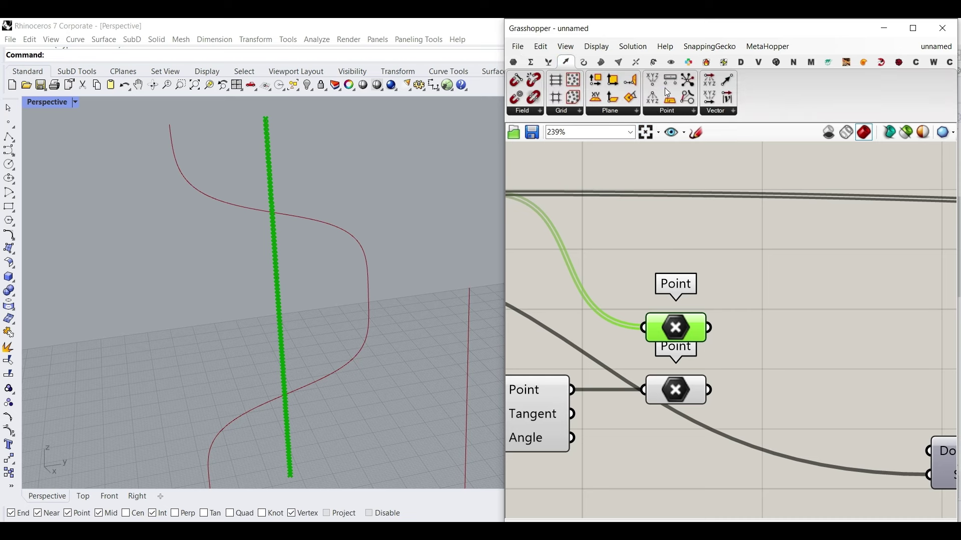
left_click_drag(666, 88, 809, 372)
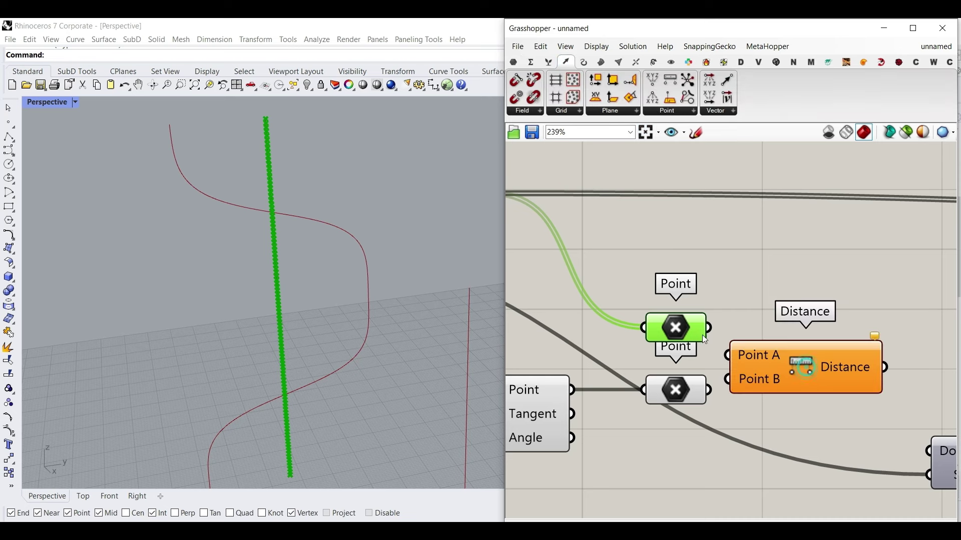
left_click_drag(729, 358, 729, 380)
right_click_drag(874, 376, 632, 313)
mouse_move(631, 313)
right_click_drag(659, 354, 620, 289)
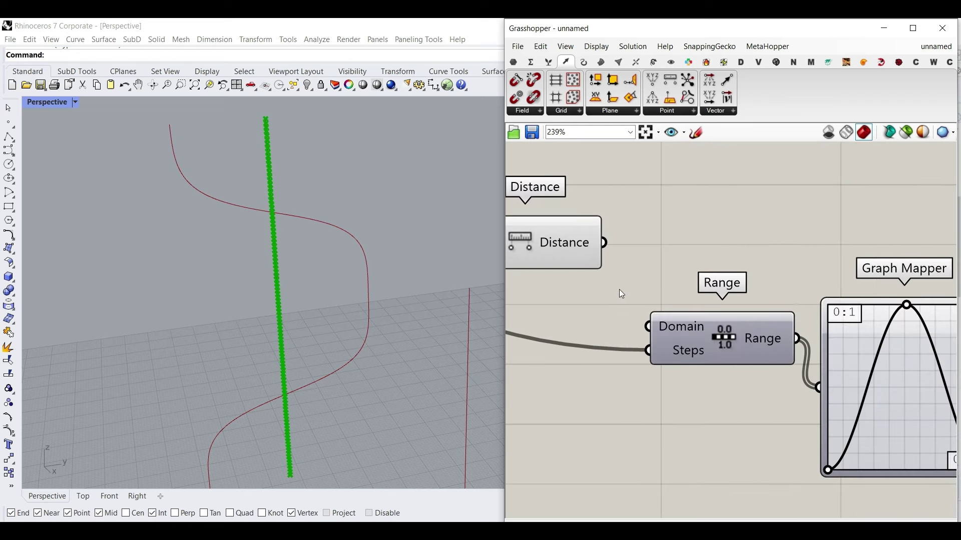
Move the Range component away from the Graph Mapper to a spot below the Distance component
right_click_drag(705, 327, 834, 290)
left_click_drag(833, 290, 662, 328)
scroll(743, 291, "down", 5)
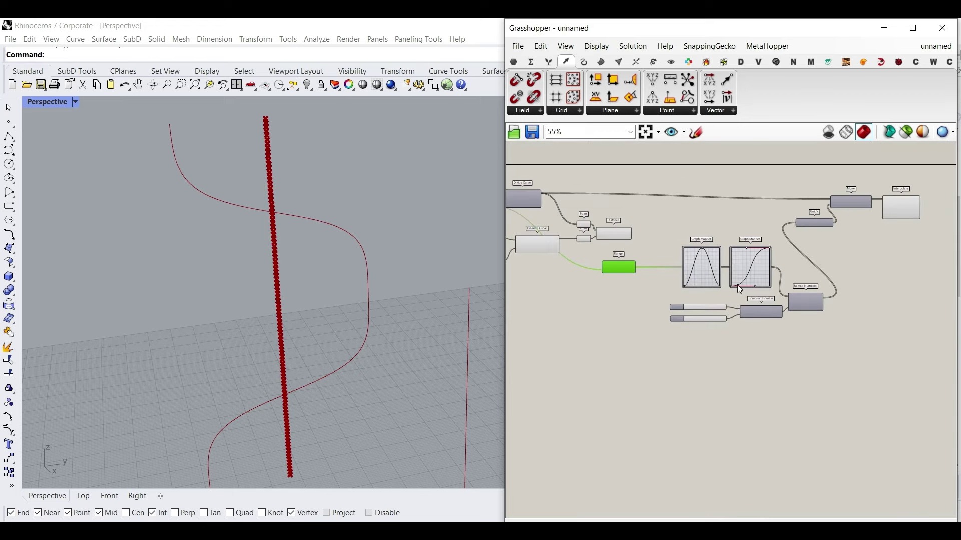
Move the t (Location) slider, Evaluate Curve, both Point parameters and Distance together to empty canvas below the graph mapper chain
right_click_drag(670, 273, 750, 244)
left_click_drag(750, 244, 626, 229)
left_click(568, 255, "shift")
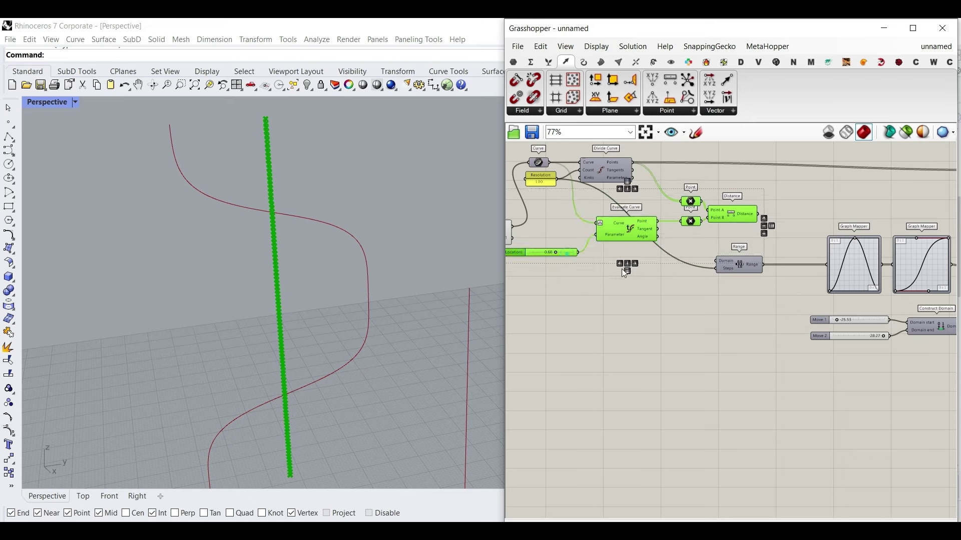
right_click_drag(622, 269, 604, 208)
left_click_drag(617, 175, 656, 394)
left_click(800, 356)
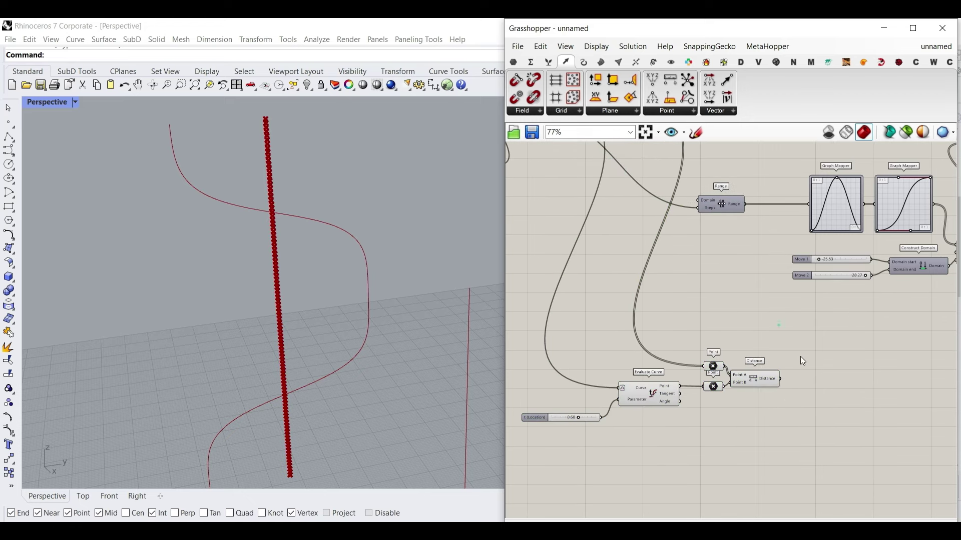
Examine the values of the Distance output and compare its place with the graph mapper chain
right_click_drag(778, 326, 626, 266)
scroll(648, 296, "up", 3)
right_click_drag(647, 337, 762, 292)
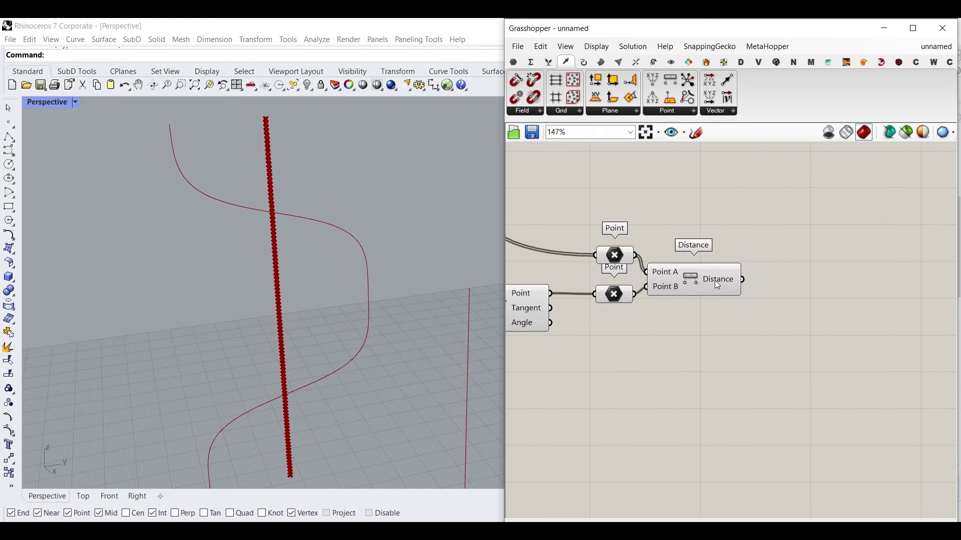
mouse_move(715, 281)
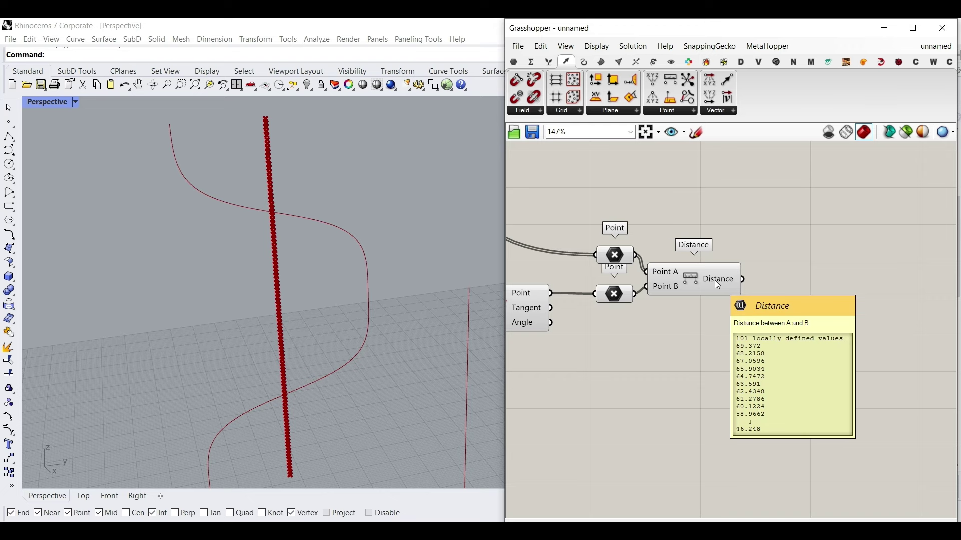
right_click_drag(730, 272, 682, 334)
scroll(683, 335, "down", 3)
right_click_drag(702, 244, 692, 270)
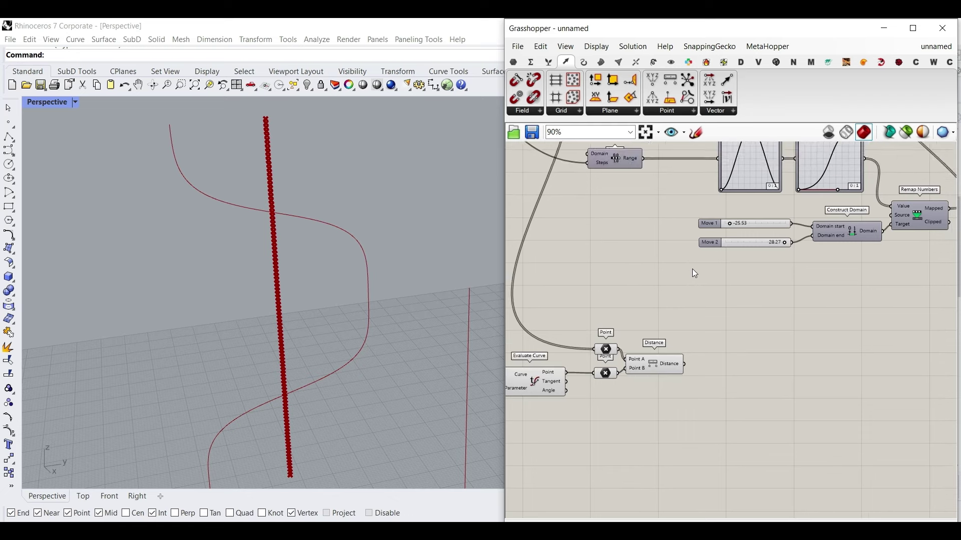
Add a Remap Numbers component beside Distance and connect the Distance output to its Value input
right_click_drag(658, 369, 701, 284)
scroll(703, 286, "up", 5)
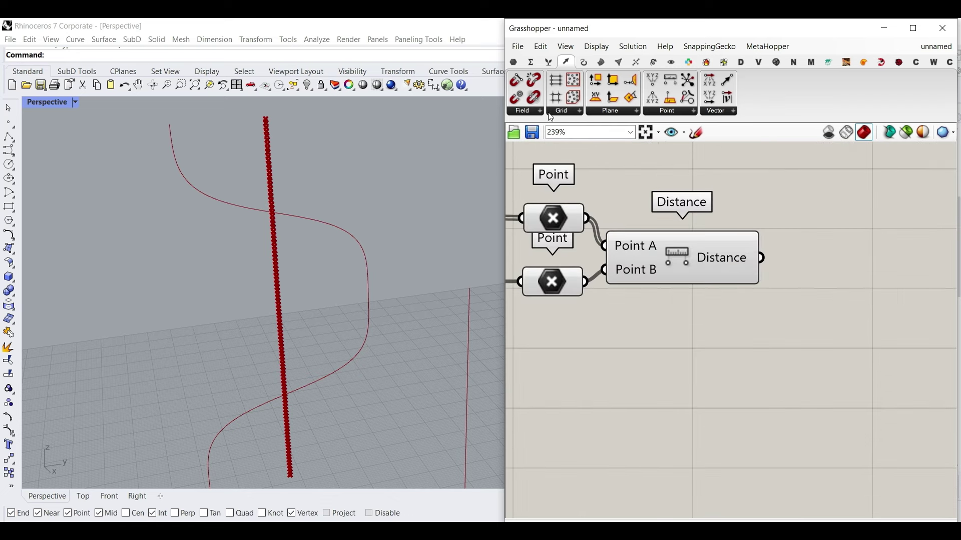
left_click(534, 62)
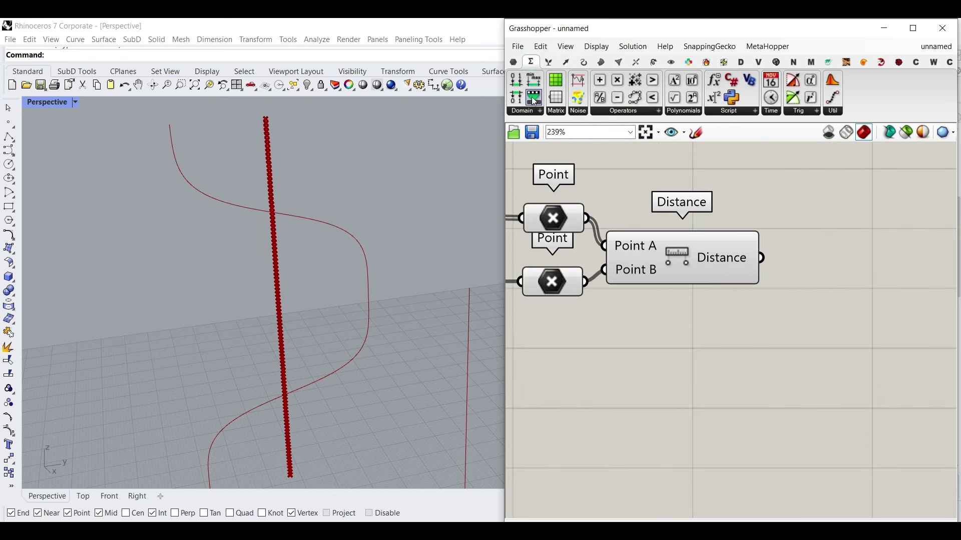
left_click(854, 322)
right_click_drag(819, 315, 689, 336)
scroll(649, 314, "up", 2)
left_click_drag(626, 263, 656, 315)
left_click_drag(724, 357, 830, 306)
mouse_move(765, 292)
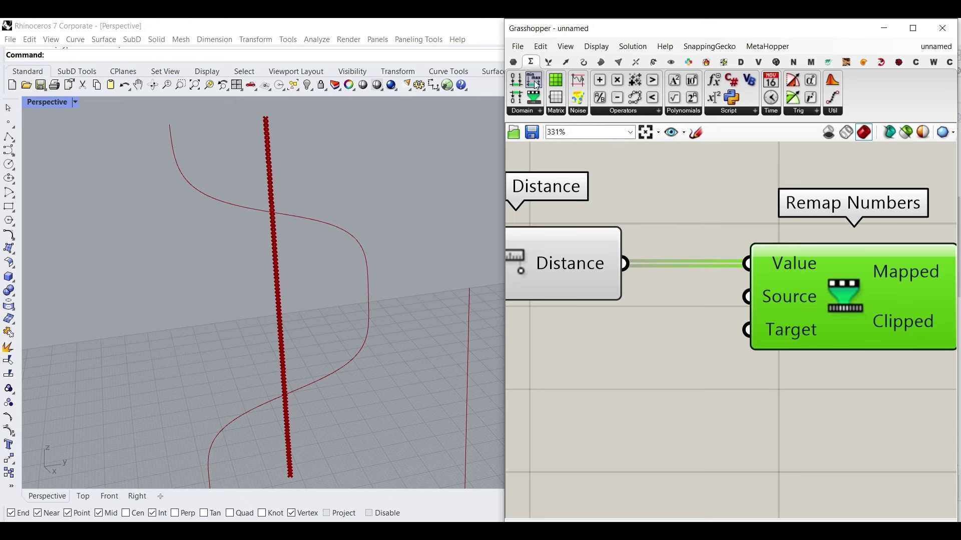
Add a Bounds component fed by the Distance output and connect its Domain to the Source input of Remap Numbers
left_click_drag(534, 82, 672, 323)
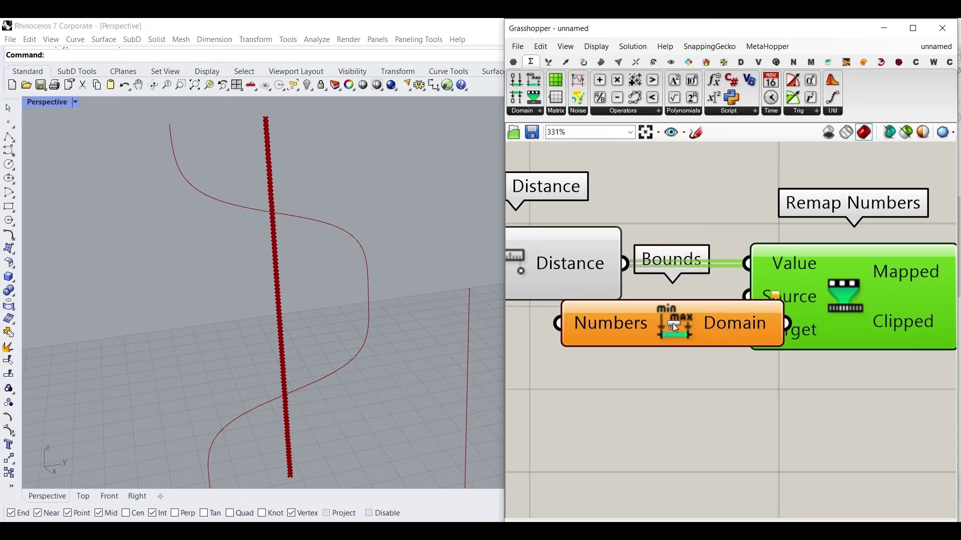
scroll(731, 323, "down", 3)
scroll(844, 324, "up", 2)
left_click(653, 328)
scroll(653, 330, "up", 2)
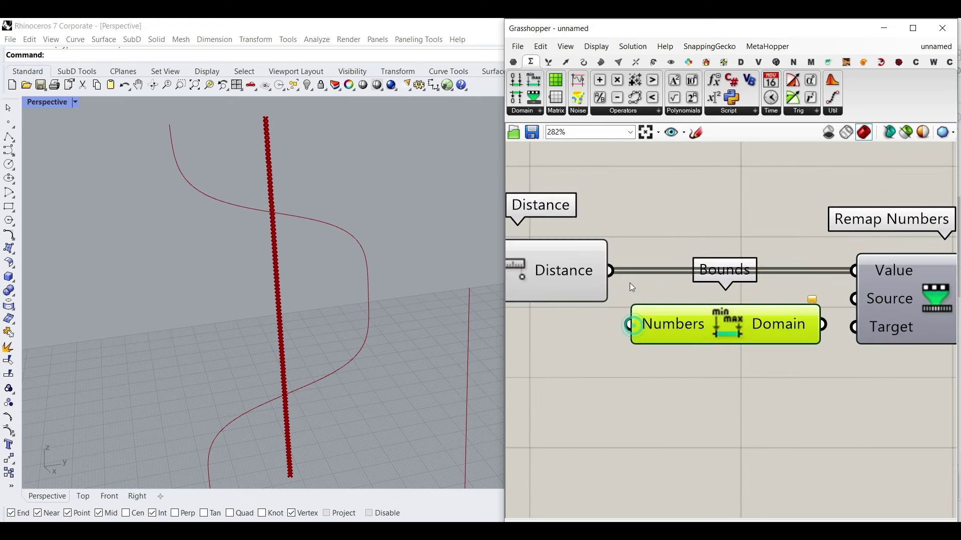
left_click_drag(629, 319, 632, 323)
right_click_drag(710, 337, 554, 266)
mouse_move(615, 256)
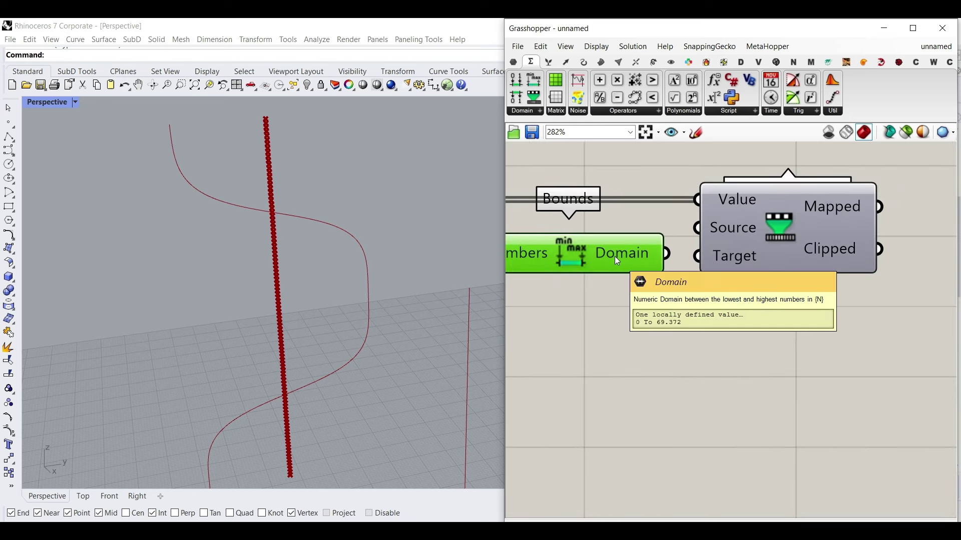
left_click_drag(668, 253, 697, 228)
mouse_move(729, 256)
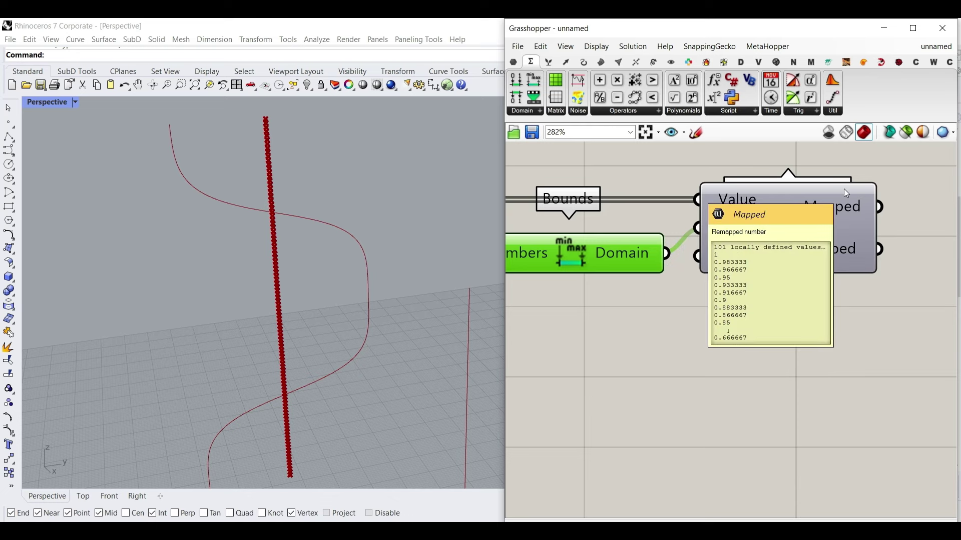
Copy the Graph Mappers, Move sliders, Construct Domain and Remap Numbers beside the distance chain, connecting the distance remap's Mapped output to the first copied Graph Mapper
scroll(841, 200, "down", 5)
scroll(683, 340, "down", 2)
left_click_drag(769, 322, 576, 215)
key("ctrl+g")
right_click_drag(683, 307, 666, 245)
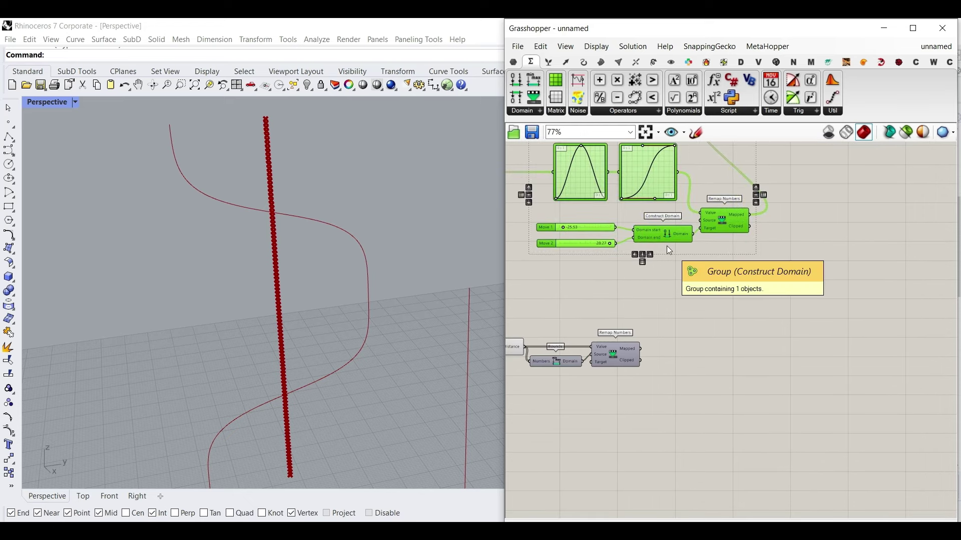
mouse_move(669, 237)
left_mouse_down()
mouse_move(642, 188)
mouse_move(765, 387)
left_mouse_up()
scroll(750, 377, "up", 3)
right_click_drag(749, 377, 811, 311)
right_click_drag(590, 253, 775, 289)
scroll(705, 276, "up", 2)
mouse_move(711, 278)
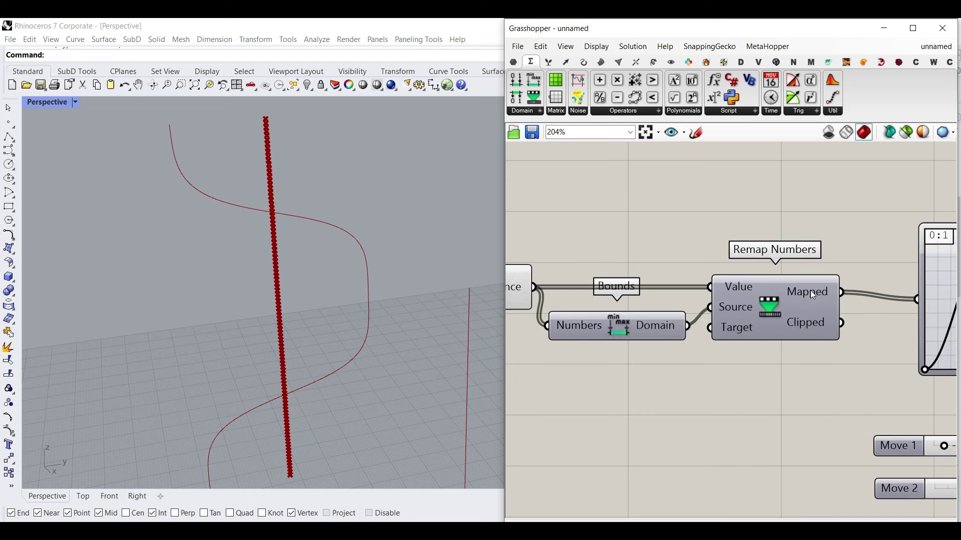
Review the copied Graph Mappers and the source and target domains of the copied Remap Numbers
right_click_drag(862, 298, 681, 281)
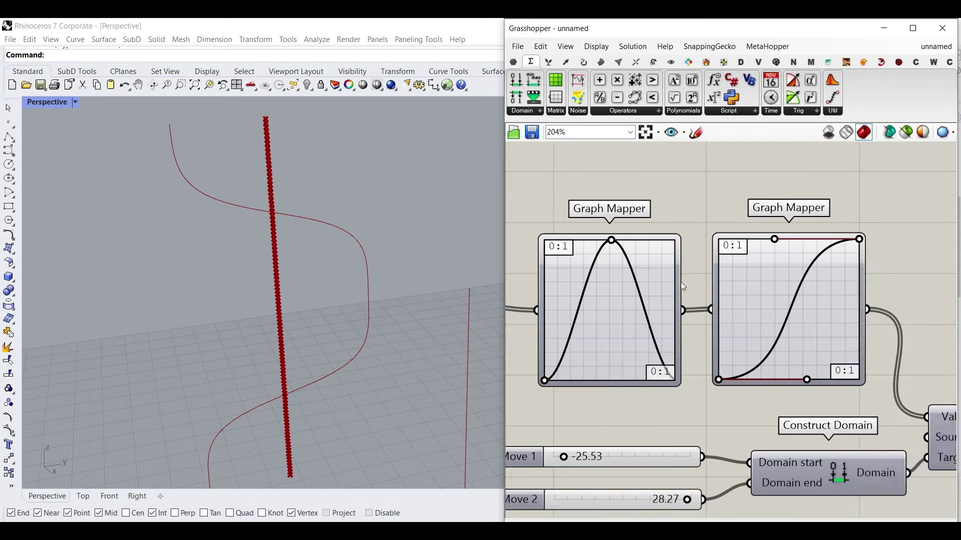
scroll(697, 295, "down", 3)
right_click_drag(783, 321, 672, 295)
scroll(752, 370, "up", 1)
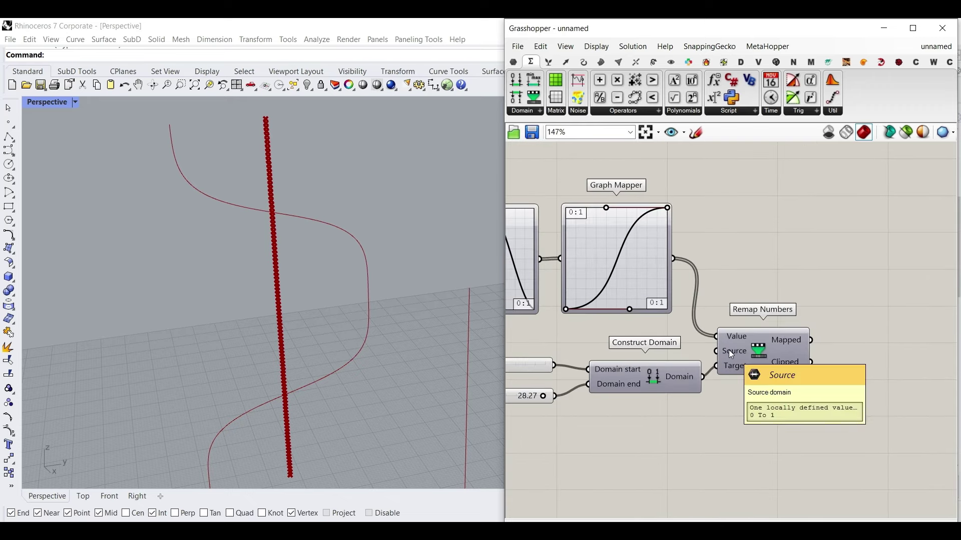
mouse_move(732, 368)
right_click_drag(728, 370, 927, 356)
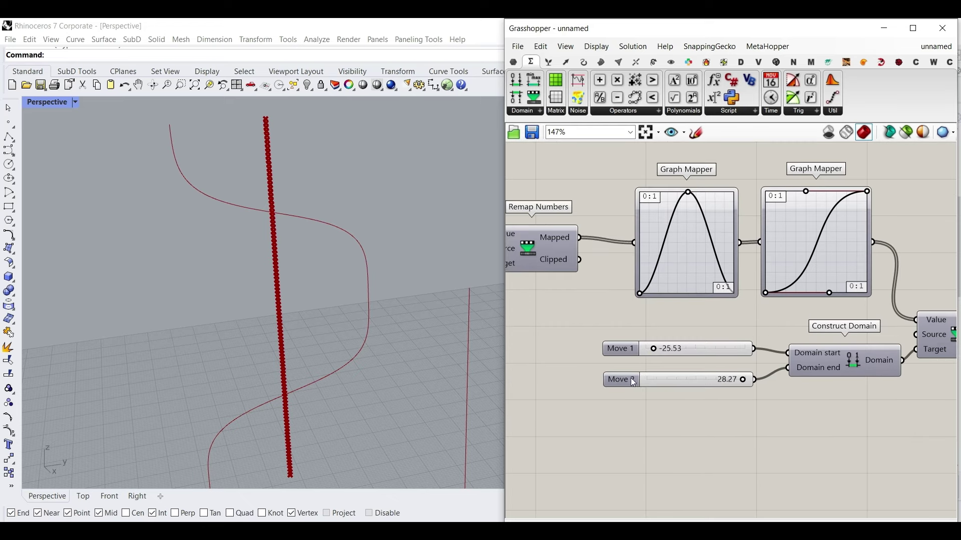
Shift the unit vector, Move and Interpolate components further along the canvas to make room after both remap chains
scroll(633, 380, "down", 3)
right_click_drag(633, 380, 544, 420)
right_click_drag(683, 336, 711, 415)
scroll(711, 414, "down", 2)
left_click_drag(766, 283, 627, 227)
left_click_drag(754, 244, 877, 235)
left_click(807, 355)
scroll(722, 449, "up", 2)
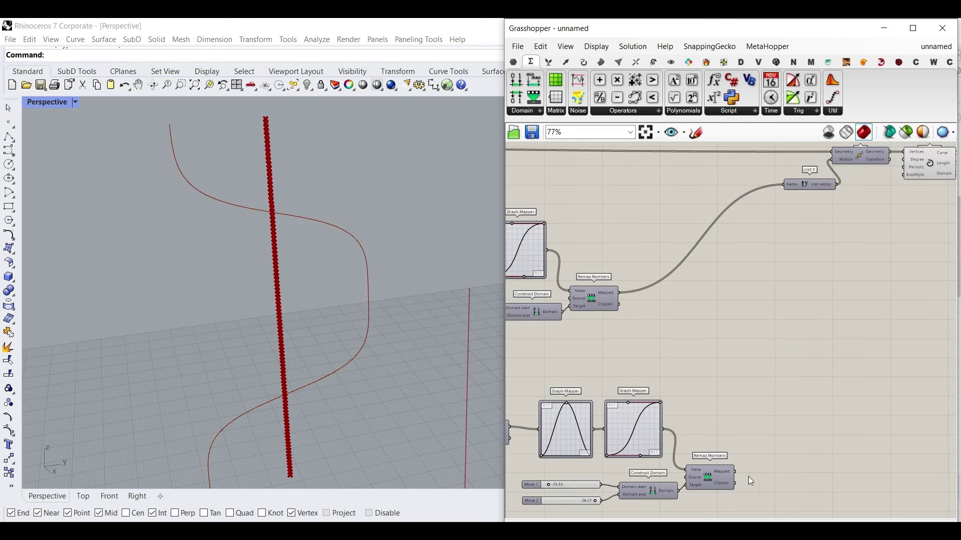
Move the original Remap Numbers aside and feed the unit vector's Factor from the copied Remap Numbers' Mapped output instead
left_click_drag(587, 289, 661, 293)
left_click_drag(734, 472, 785, 186)
left_click(682, 365)
scroll(810, 302, "down", 2)
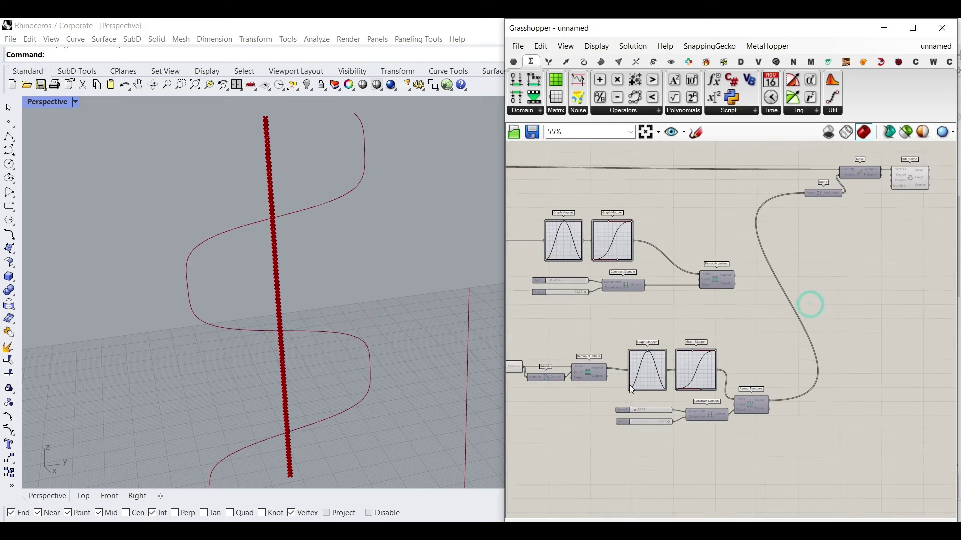
Set the t (Location) slider to 0.51
right_click_drag(531, 407, 791, 398)
scroll(791, 398, "up", 1)
scroll(569, 384, "up", 9)
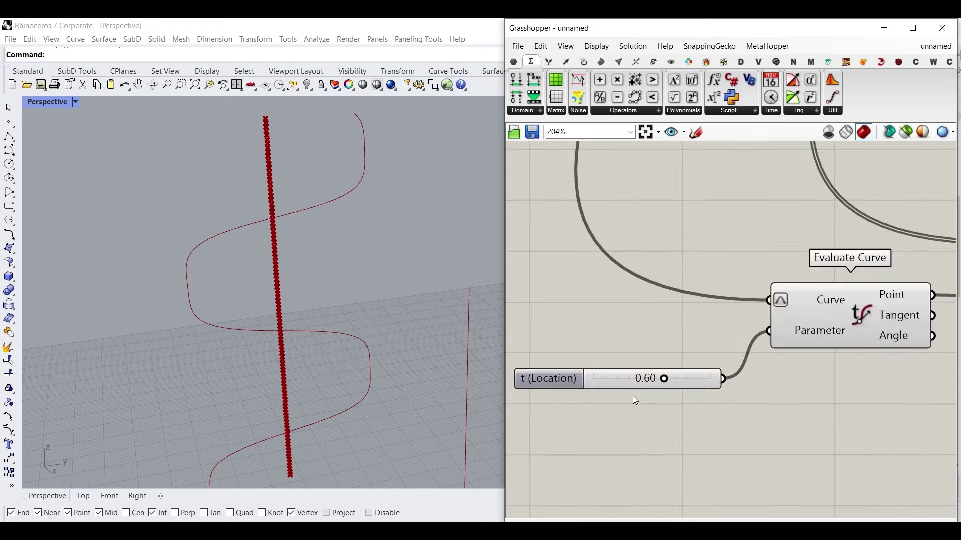
left_click_drag(675, 376, 655, 377)
scroll(584, 332, "down", 7)
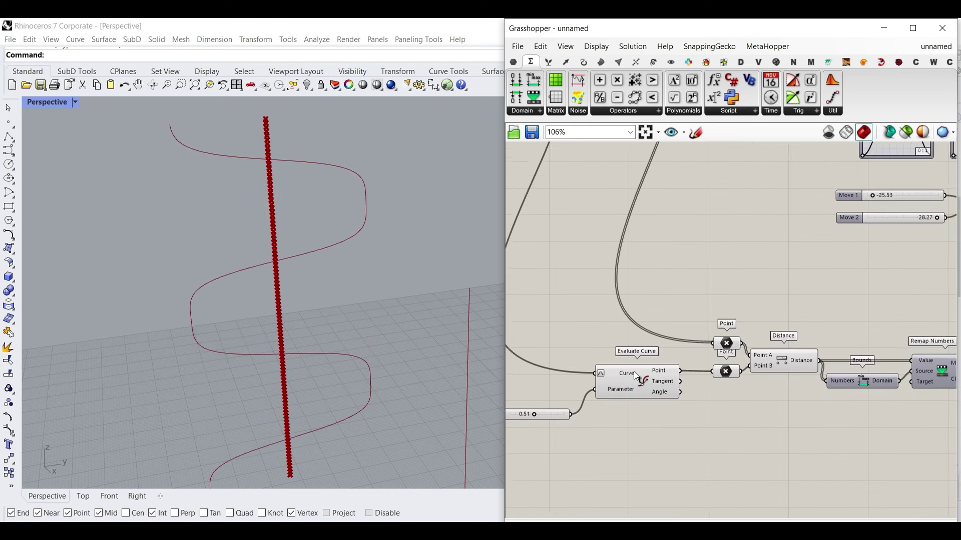
Turn off preview for the curve division, evaluation and distance components, but turn it back on for the evaluated Point parameter
left_click_drag(702, 453, 563, 232)
right_click(605, 199)
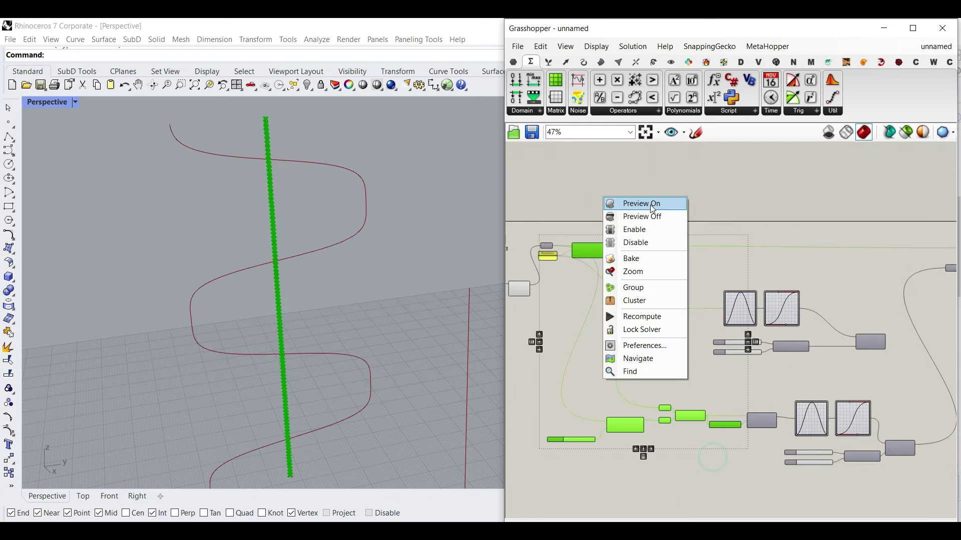
left_click(660, 216)
scroll(657, 390, "up", 5)
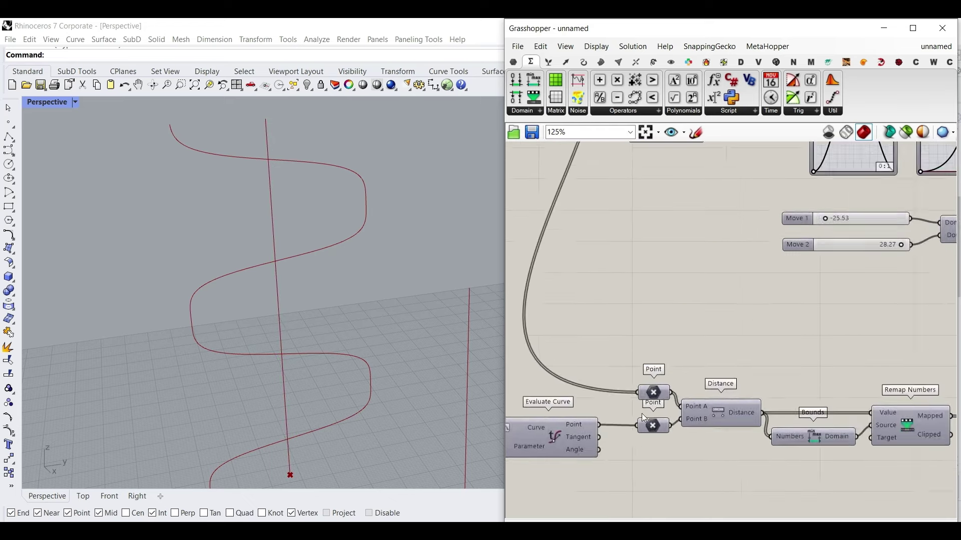
right_click(653, 429)
left_click(674, 307)
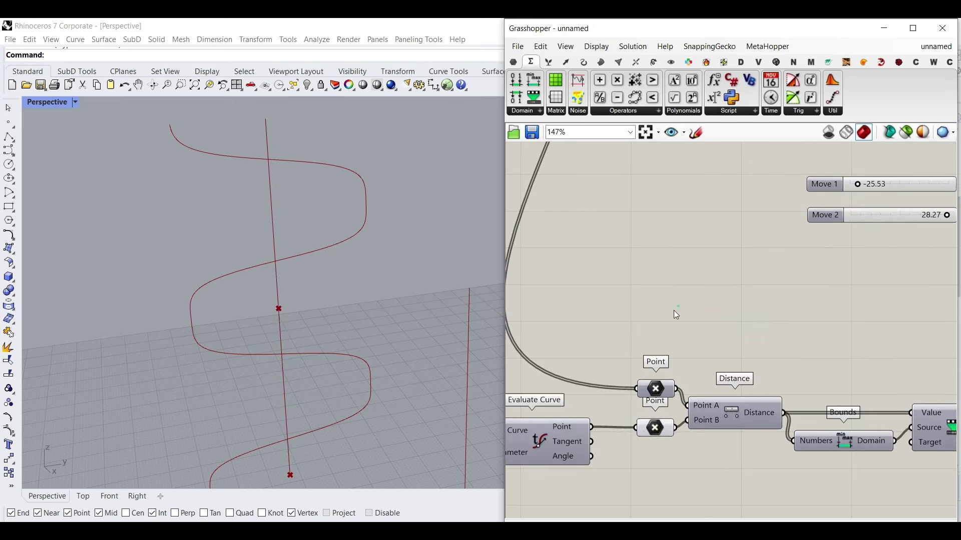
Raise the t (Location) slider to shift the wave's centre point along the line
right_click_drag(747, 318, 769, 305)
scroll(768, 305, "down", 5)
scroll(592, 375, "up", 4)
scroll(592, 382, "up", 4)
left_click_drag(630, 358, 659, 363)
scroll(320, 332, "down", 4)
right_click_drag(321, 331, 431, 344)
scroll(580, 324, "down", 6)
Set the second Graph Mapper in the distance-driven chain to graph type None
right_click_drag(953, 320, 515, 329)
scroll(758, 309, "up", 4)
right_click(757, 313)
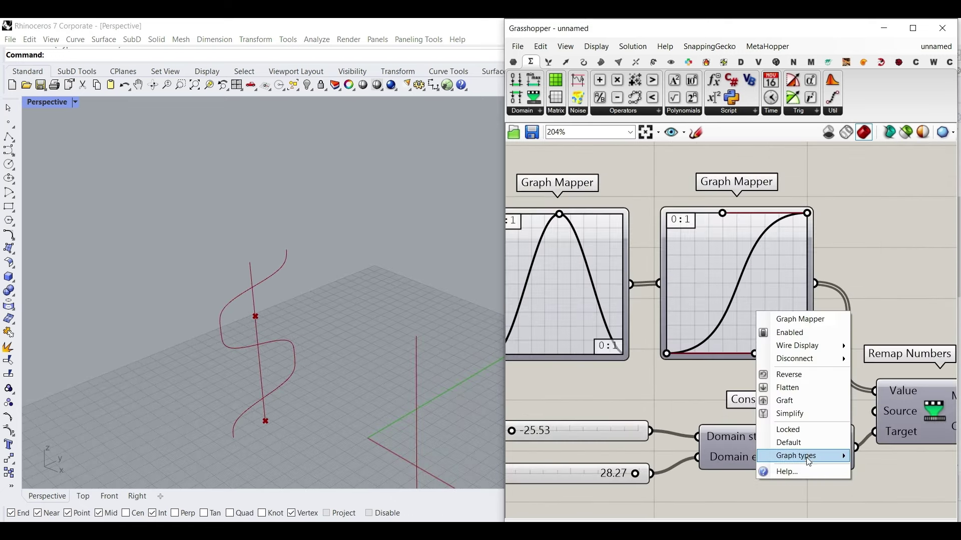
mouse_move(815, 455)
left_click(880, 371)
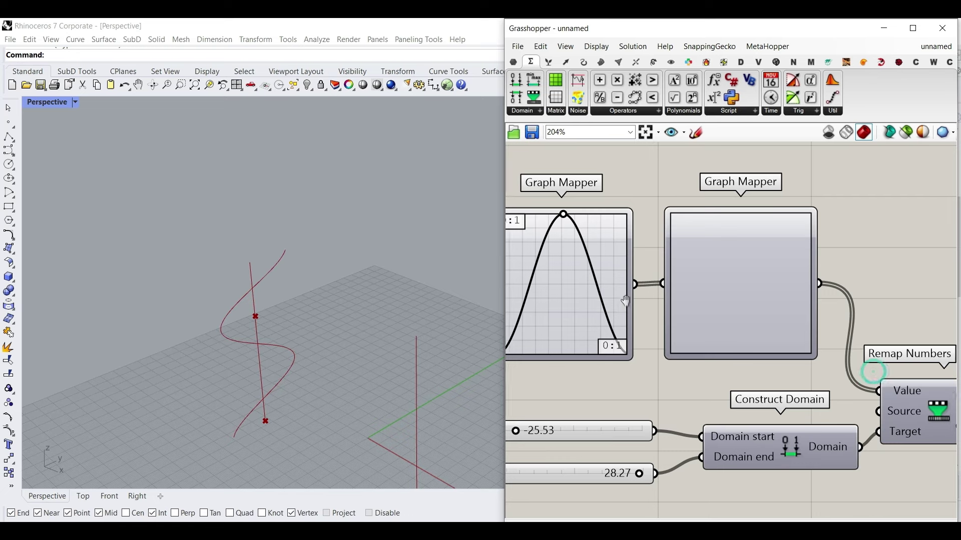
Shift the sine peak in the distance chain's first Graph Mapper toward higher input values and lower the t (Location) slider
right_click_drag(552, 242, 611, 249)
left_click_drag(621, 226, 648, 220)
scroll(808, 335, "down", 4)
scroll(701, 340, "up", 4)
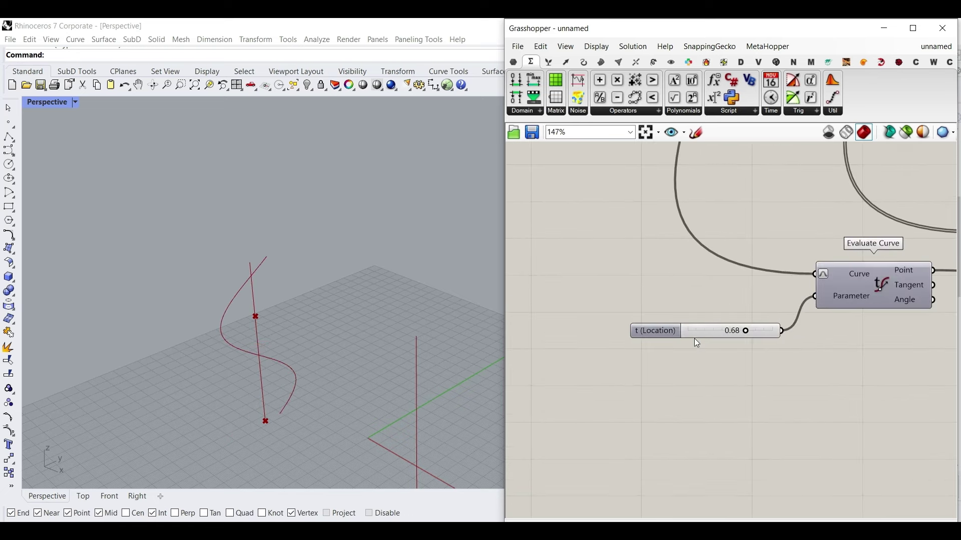
left_click_drag(694, 338, 675, 315)
mouse_move(737, 302)
left_mouse_down()
mouse_move(710, 303)
mouse_move(726, 303)
left_mouse_up()
right_click_drag(441, 355, 314, 371)
scroll(638, 362, "down", 7)
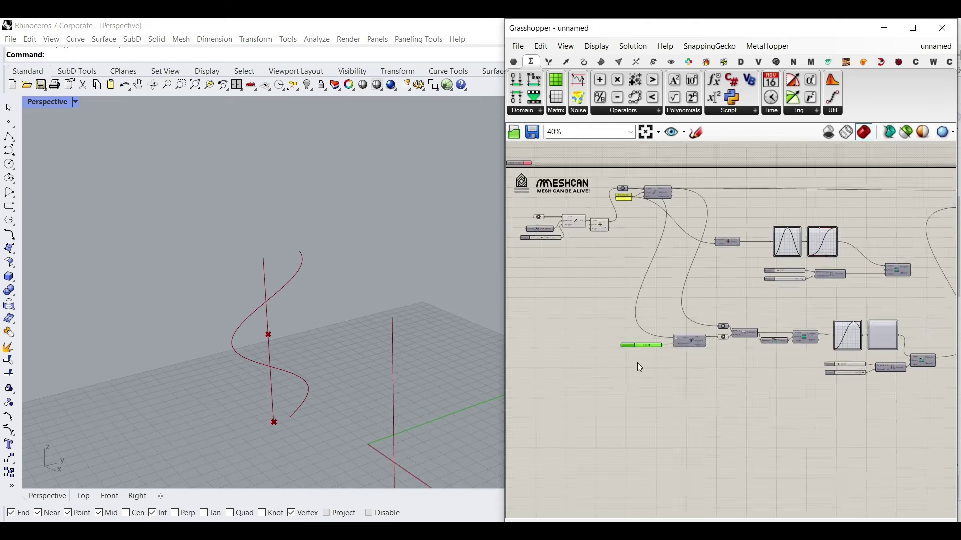
Group all wave components, from the Curve parameter and Resolution panel through to the Interpolate component
left_click_drag(874, 393, 734, 260)
right_click(651, 301)
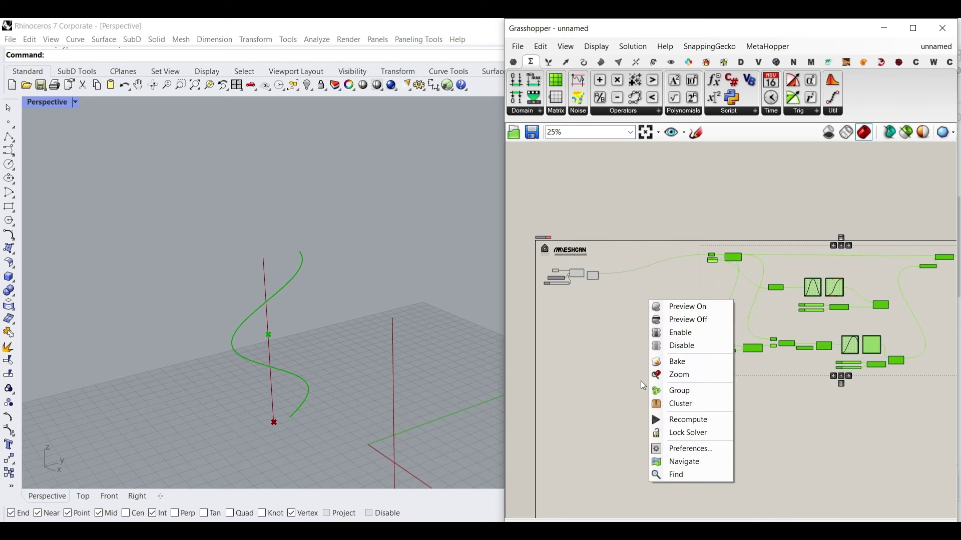
left_click(680, 391)
Sketch a freehand arrow on the canvas from the original Remap Numbers' Mapped output to the Unit Y Factor input
scroll(833, 300, "up", 3)
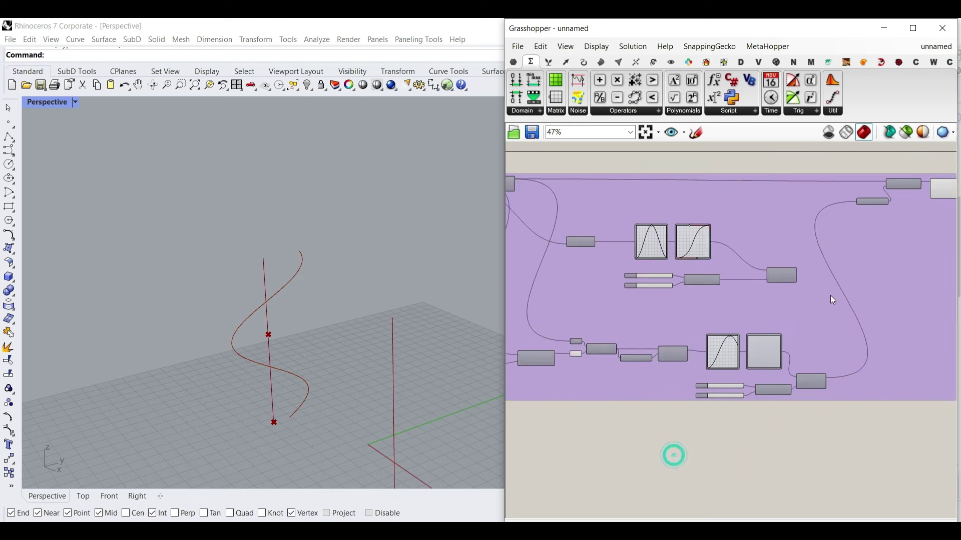
scroll(833, 300, "up", 3)
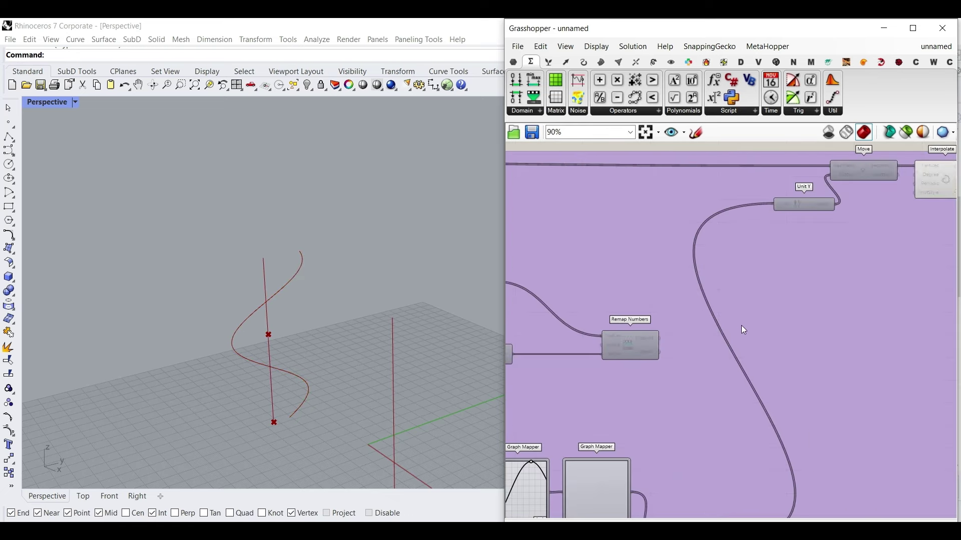
left_click(697, 133)
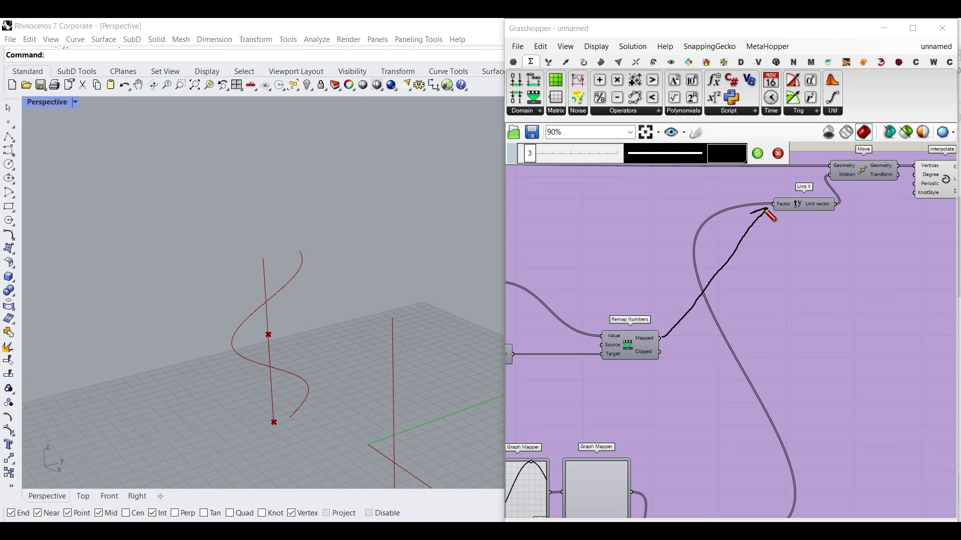
left_click(757, 153)
scroll(780, 299, "down", 5)
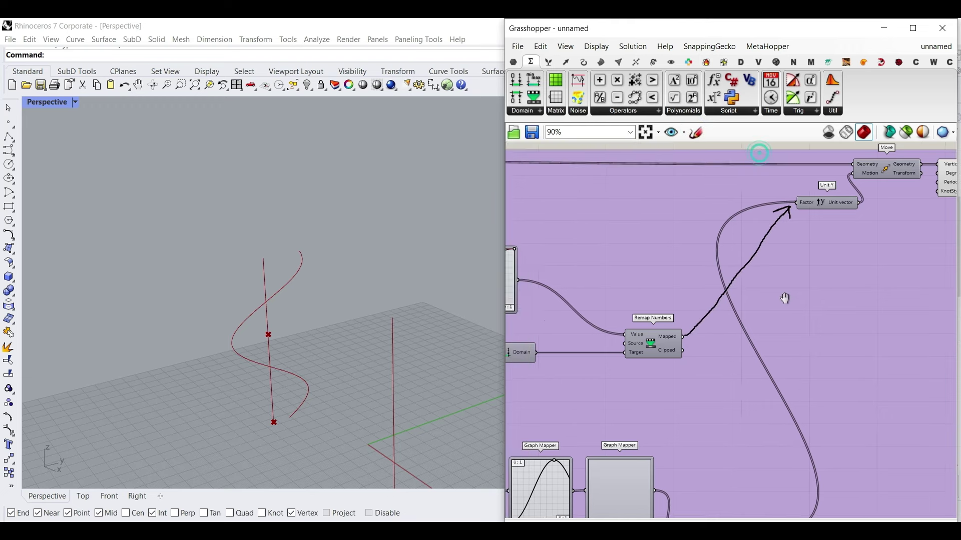
Duplicate the whole purple wave group and place the copy below the original
scroll(568, 405, "up", 3)
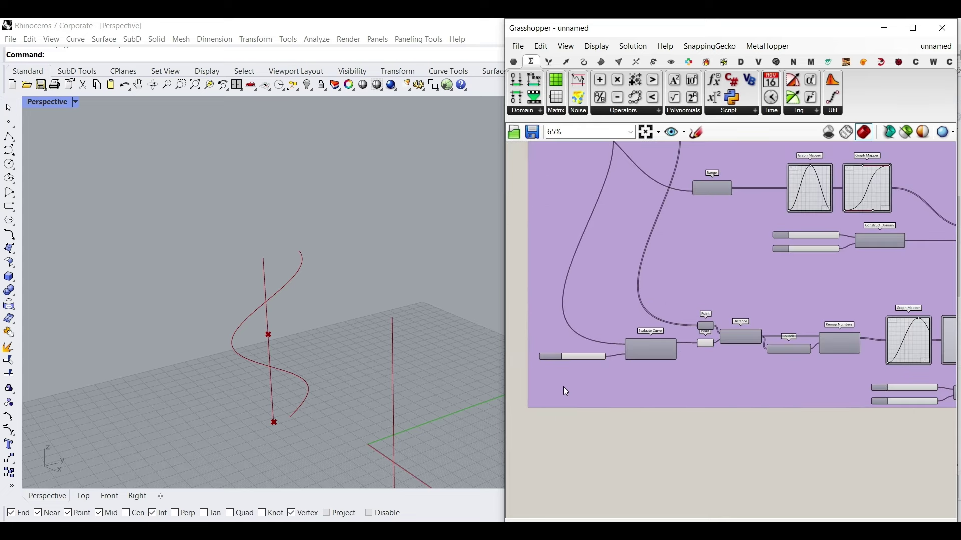
scroll(548, 358, "down", 5)
right_click_drag(625, 382, 761, 396)
left_click_drag(871, 423, 684, 420)
left_click(664, 410)
Add a +1 output to the List Item and wire it to the copied group's Curve parameter
scroll(581, 323, "up", 10)
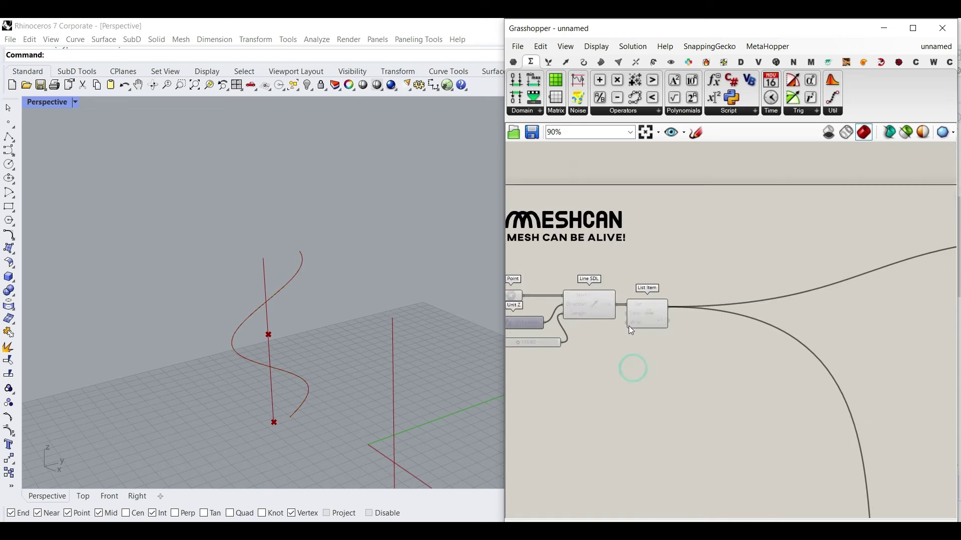
scroll(676, 318, "down", 8)
left_click_drag(686, 322, 812, 406)
scroll(802, 479, "up", 7)
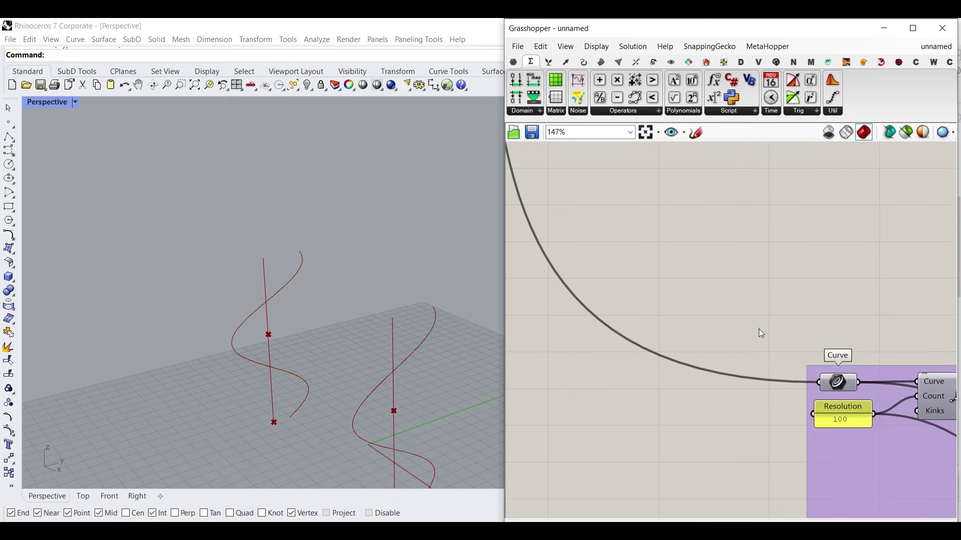
Set the copied group's first Graph Mapper to Sine Summation, reshape its waves, and set that group's t (Location) slider to 0.45
scroll(759, 328, "down", 5)
scroll(707, 359, "up", 7)
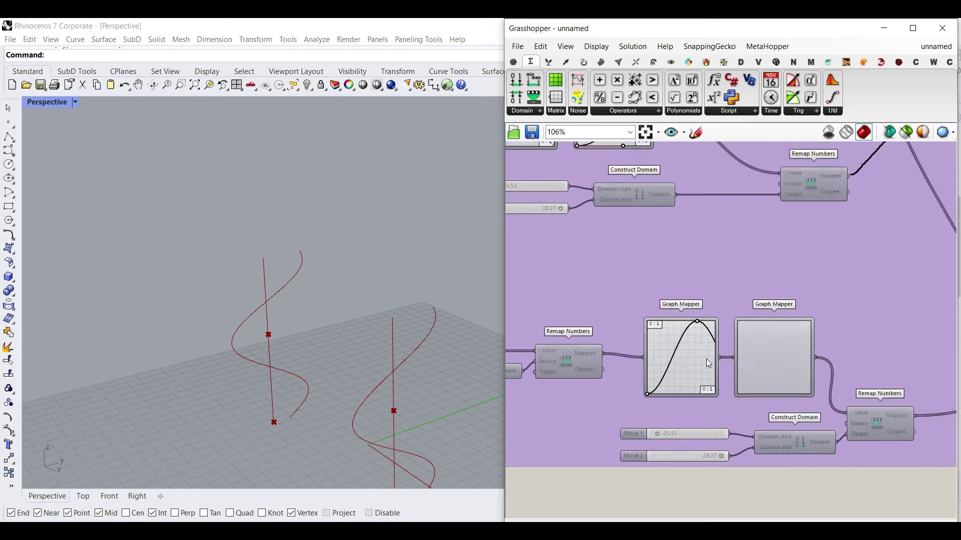
right_click(693, 365)
mouse_move(735, 510)
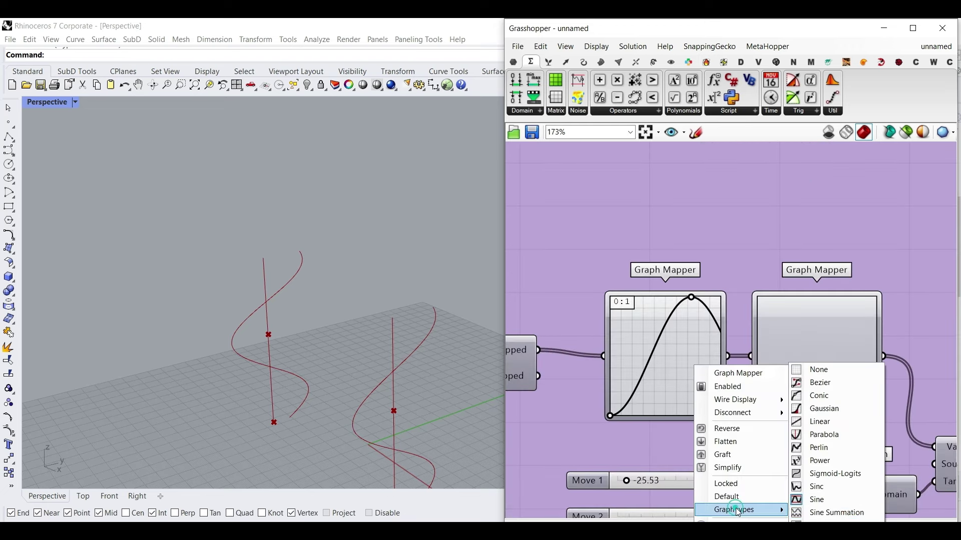
left_click(819, 515)
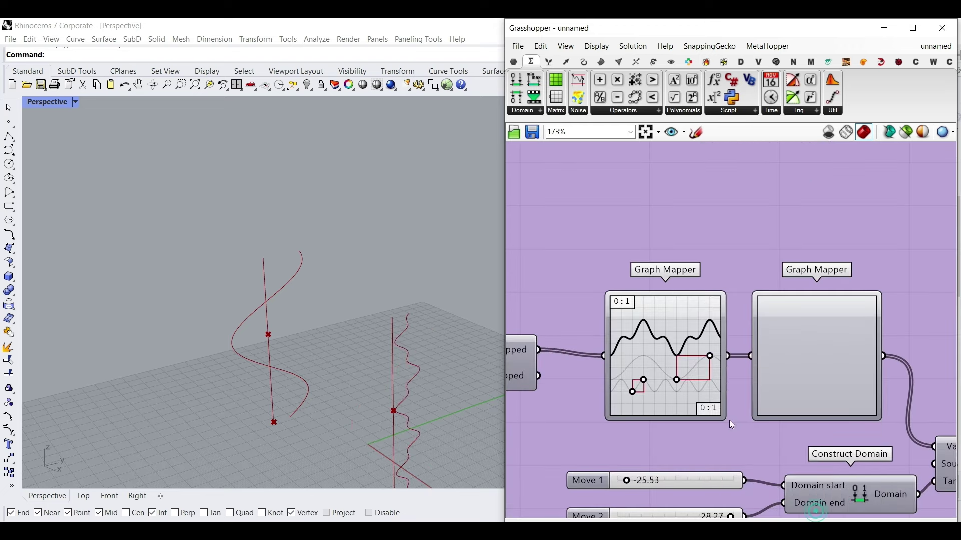
left_click_drag(710, 356, 747, 357)
left_click_drag(643, 389, 625, 419)
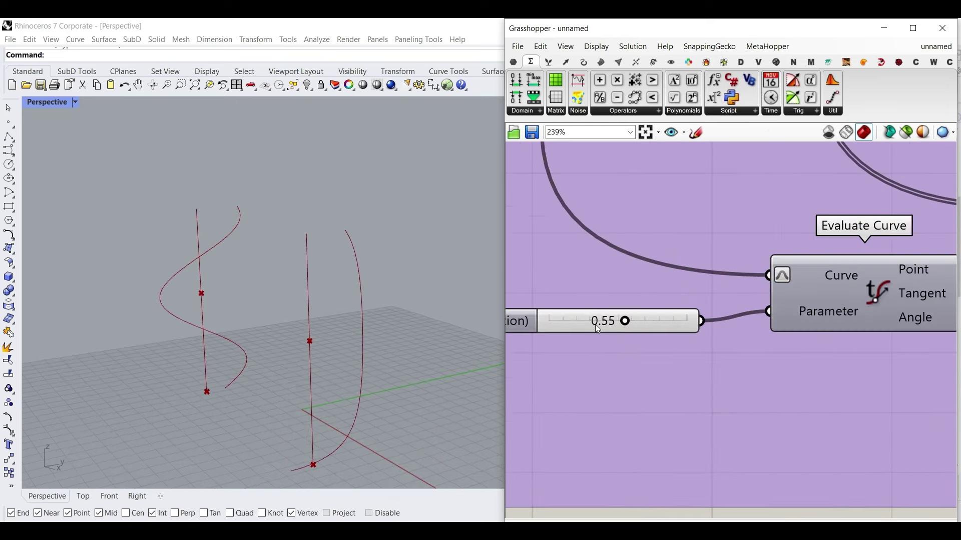
left_click_drag(626, 321, 611, 320)
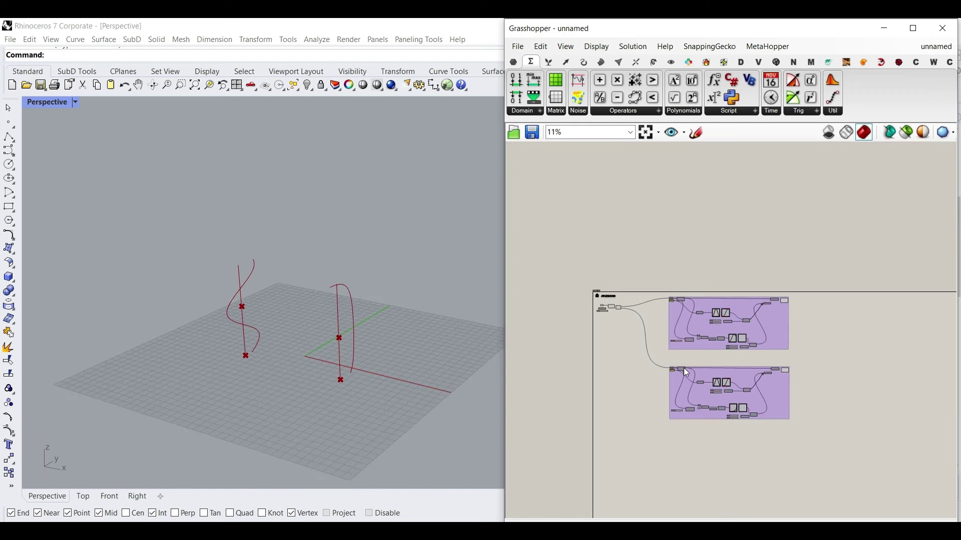
Turn off preview for the line and wave-building components, leaving only the two Interpolate curves displayed
scroll(718, 386, "down", 1)
left_click_drag(759, 454, 606, 295)
right_click(655, 256)
left_click(684, 274)
scroll(685, 264, "up", 10)
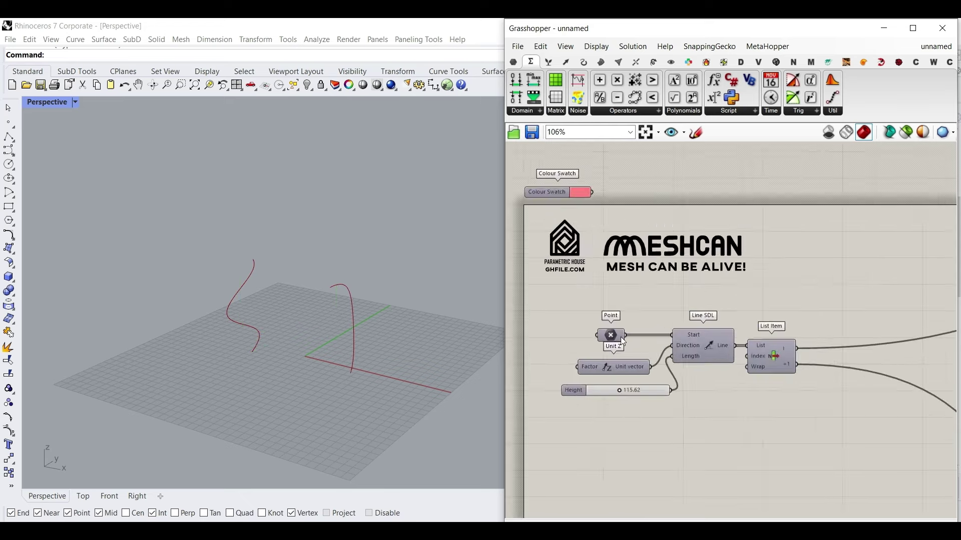
Turn on preview for the starting Point parameter and move the second base point slightly outward along the X axis
right_click(618, 291)
left_click(647, 306)
mouse_move(365, 392)
left_mouse_down()
mouse_move(357, 390)
mouse_move(375, 395)
left_mouse_up()
scroll(705, 288, "down", 5)
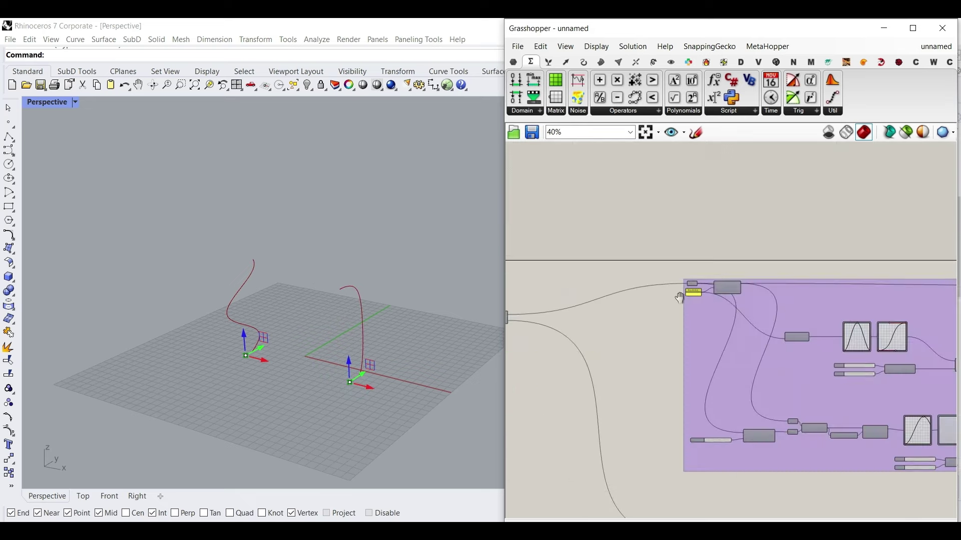
Add two Curve parameters beside the groups and connect each one to an Interpolate component's Curve output
right_click_drag(679, 298, 549, 289)
right_click_drag(890, 359, 606, 301)
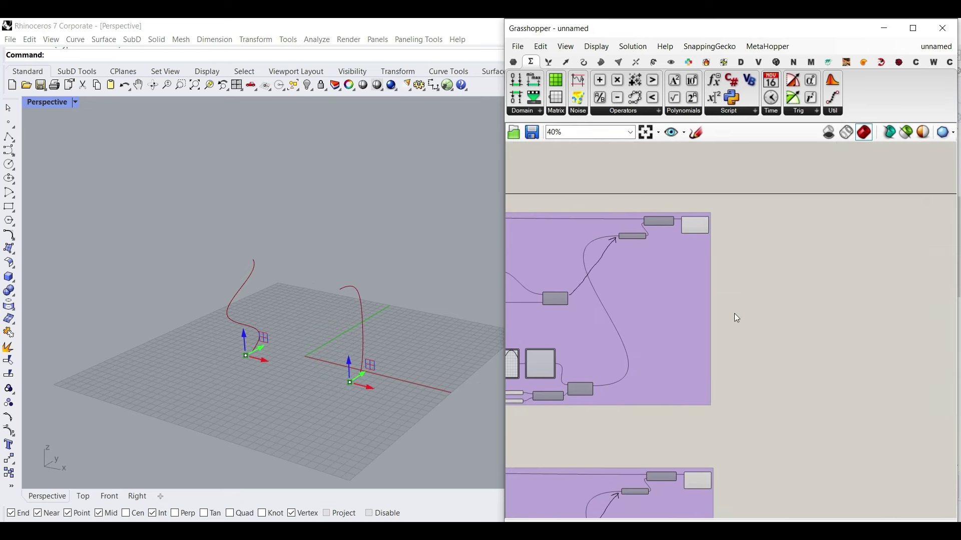
left_click(514, 62)
scroll(716, 242, "up", 4)
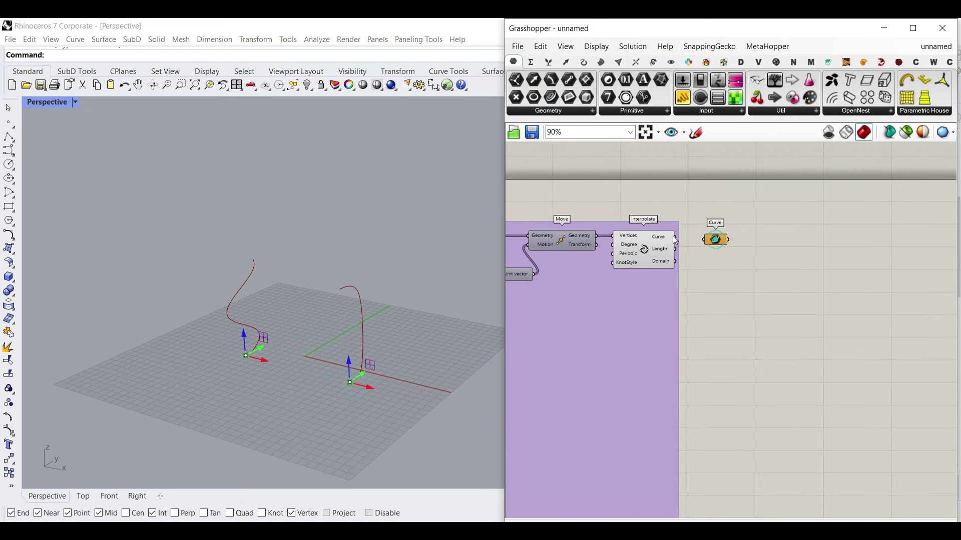
left_click_drag(713, 238, 780, 396)
scroll(700, 233, "down", 5)
scroll(768, 404, "up", 4)
left_click_drag(617, 503, 764, 423)
Turn off preview for the two Interpolate components inside the groups
scroll(780, 374, "down", 9)
left_click_drag(777, 459, 641, 299)
middle_click(663, 270)
left_click(685, 285)
Add a Tween Curve component and connect the two Curve parameters to its Curve A and Curve B inputs
right_click_drag(780, 308, 720, 292)
scroll(732, 343, "up", 15)
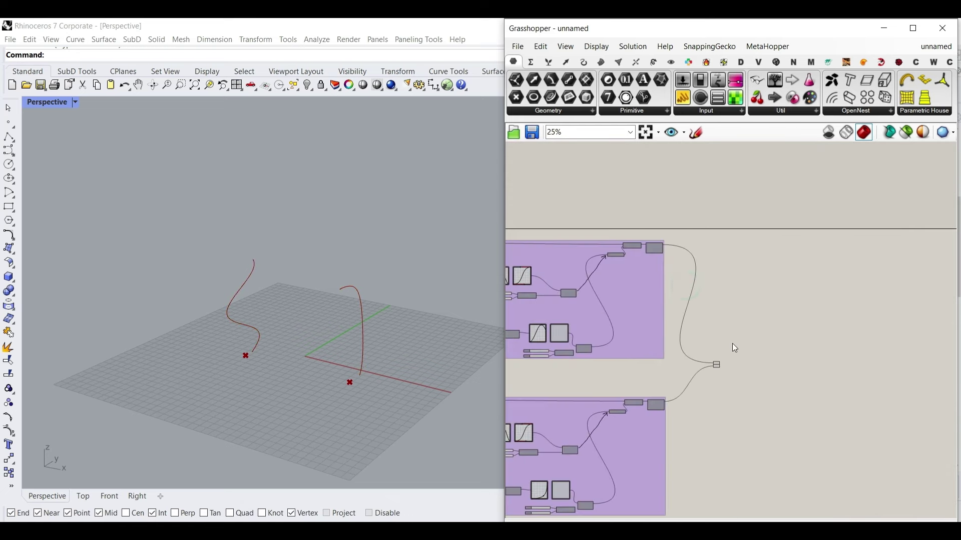
scroll(347, 330, "up", 4)
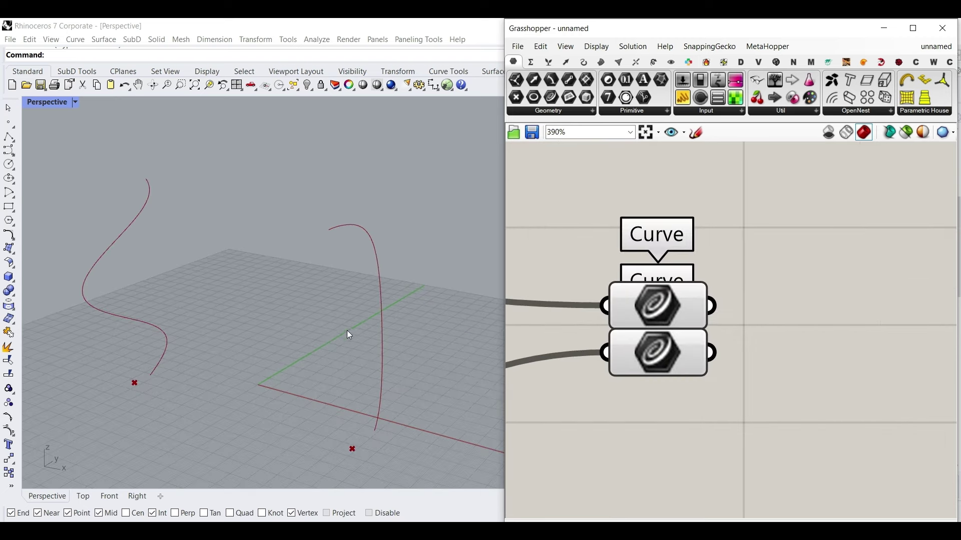
left_click(585, 61)
left_click(816, 110)
left_click_drag(831, 235, 839, 323)
right_click_drag(715, 381, 697, 298)
left_click_drag(662, 268, 662, 294)
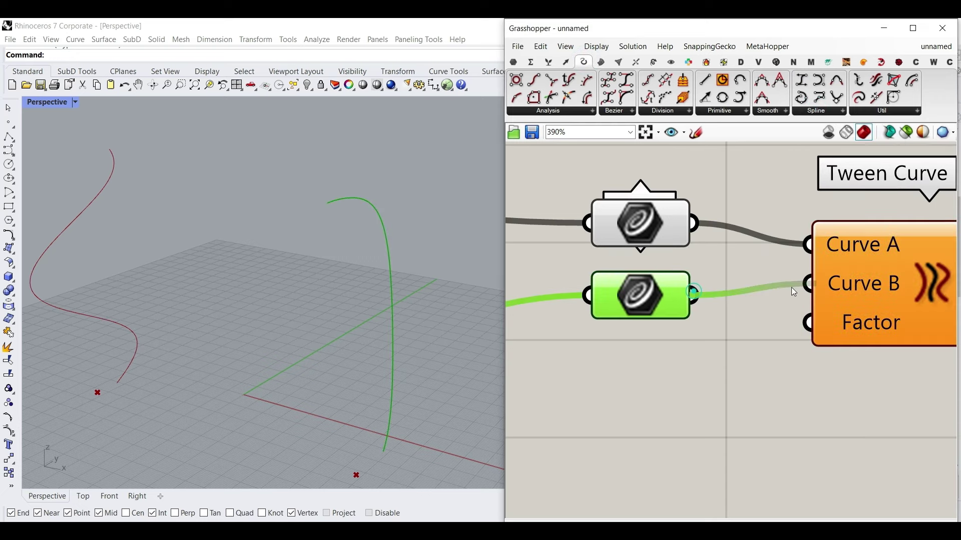
left_click_drag(794, 292, 807, 283)
scroll(801, 285, "down", 3)
left_click_drag(739, 288, 789, 281)
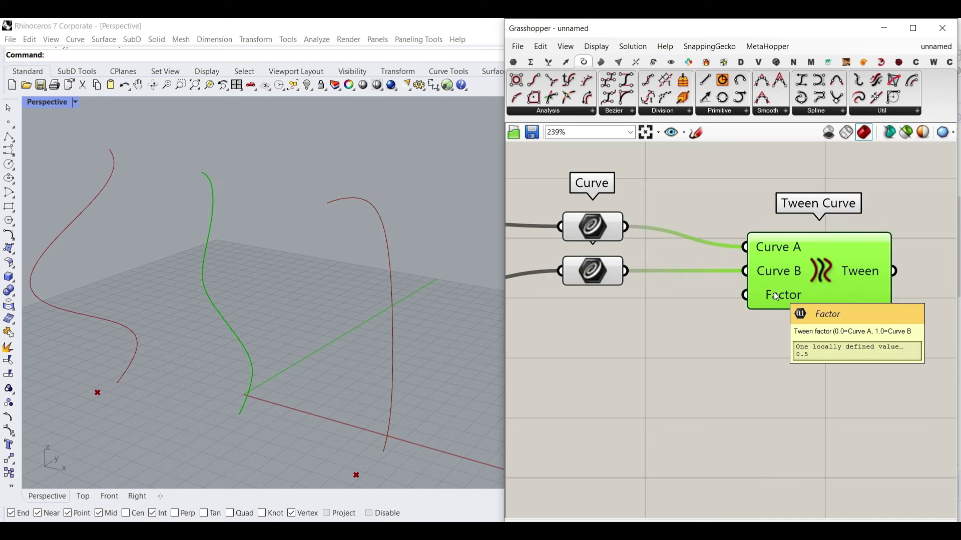
Add a Range component below the Curve parameters and connect its output to the Tween Curve's Factor input
double_click(672, 394)
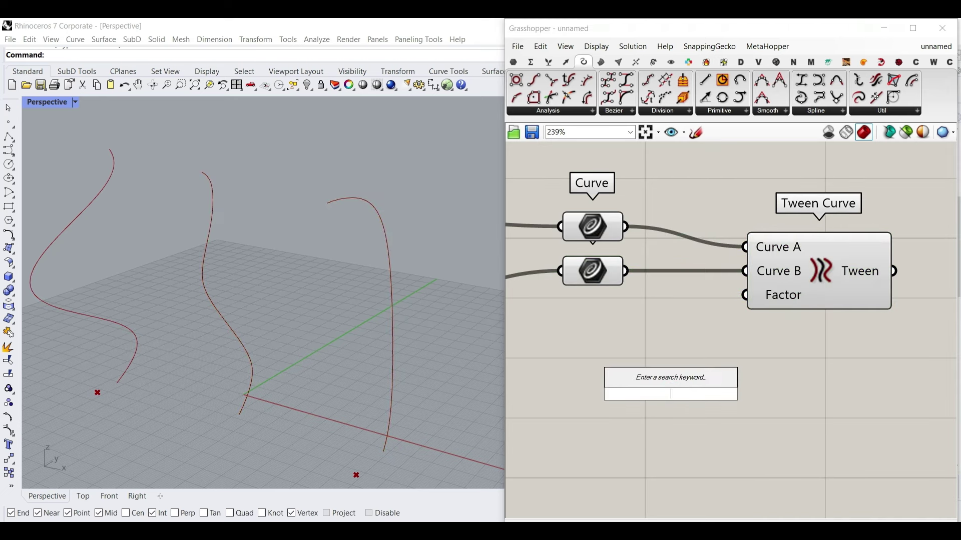
type("range")
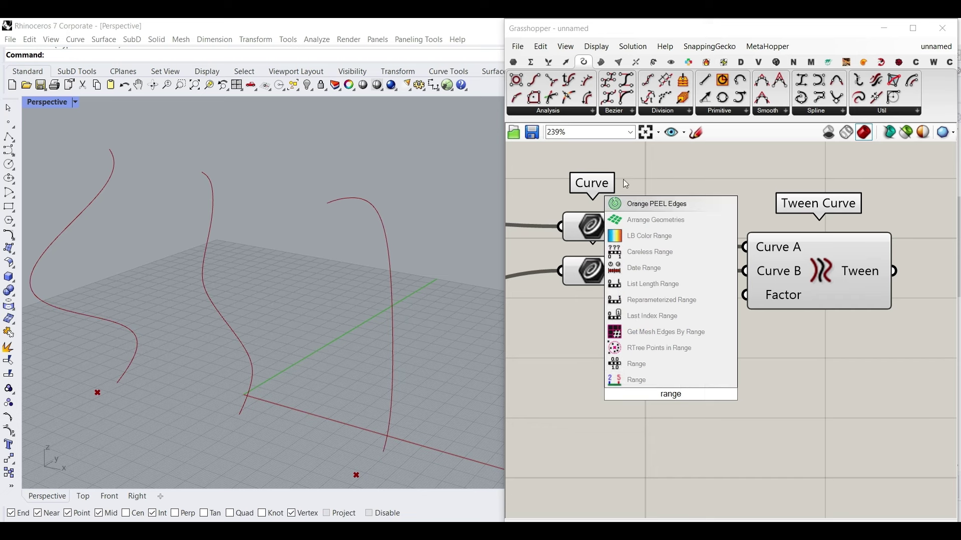
left_click(549, 62)
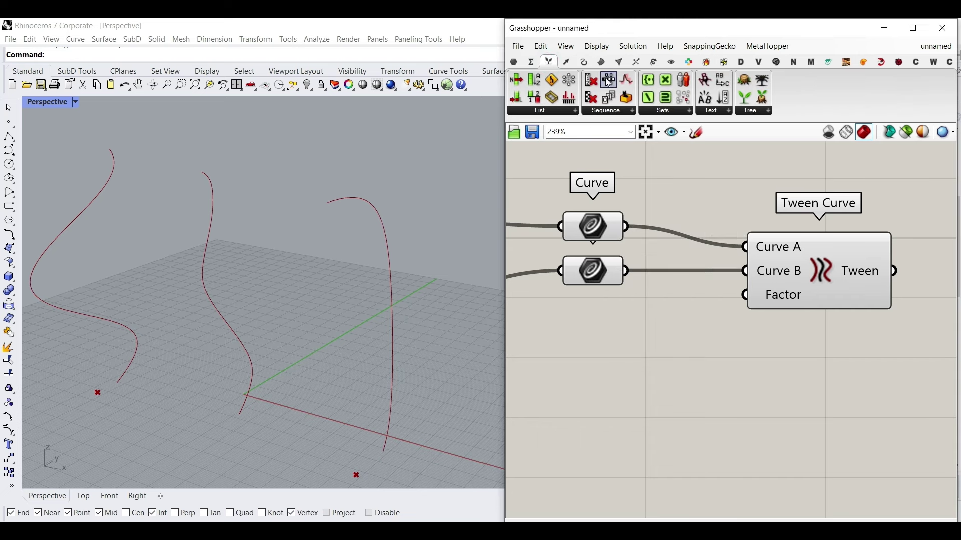
left_click_drag(672, 254, 650, 356)
left_click_drag(732, 331, 745, 295)
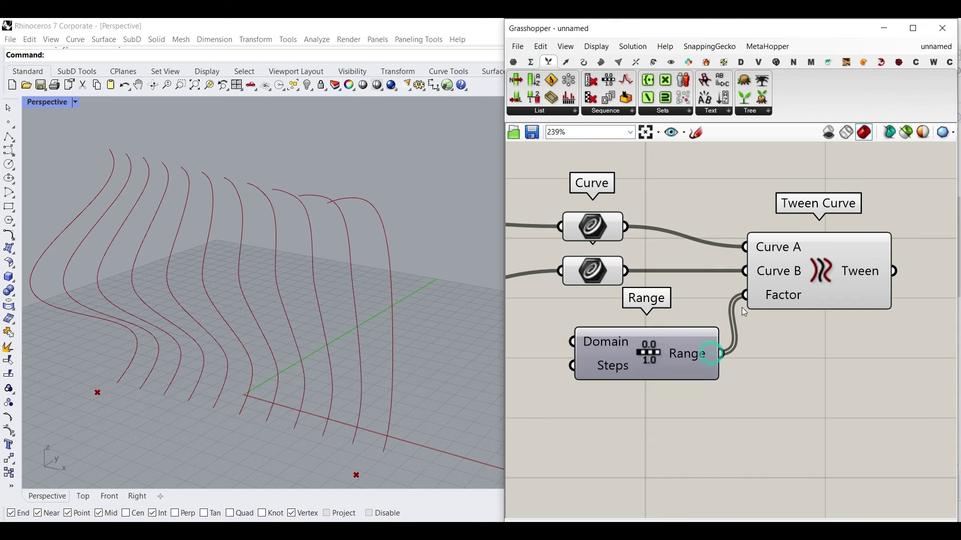
scroll(716, 305, "down", 3)
left_click(784, 254)
left_click_drag(685, 322, 736, 328)
scroll(688, 340, "up", 2)
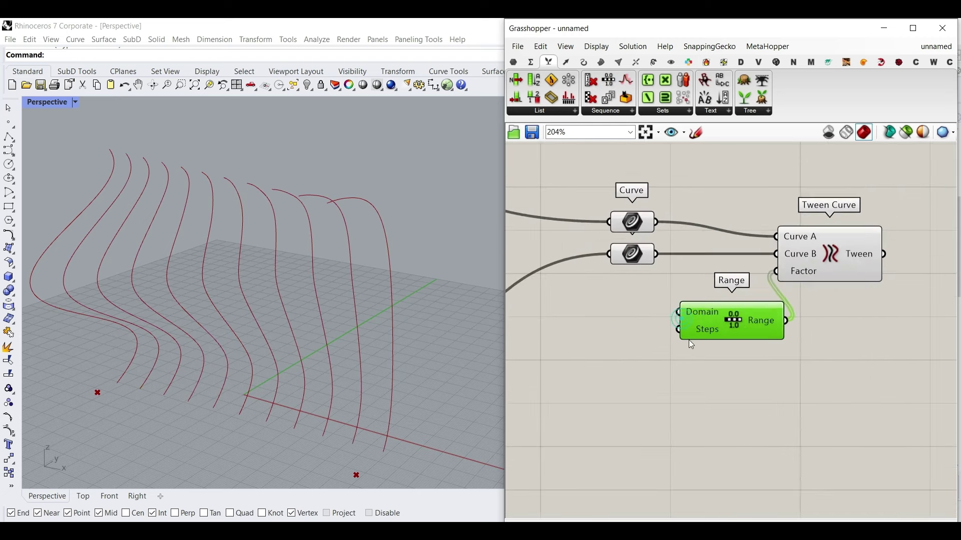
Connect a number slider with value 12 to the Range's Steps input and name it Count
double_click(594, 336)
key("Return")
right_click_drag(663, 329, 737, 335)
right_click(581, 341)
key("ctrl+a")
type("Count")
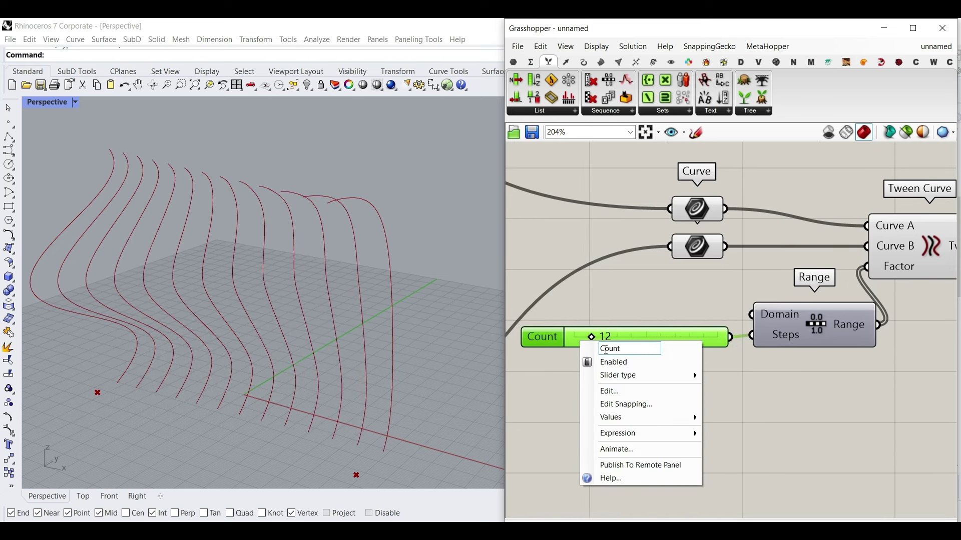
left_click(639, 291)
Raise the Count slider to generate more tween curves between the two waves
left_click_drag(592, 336, 610, 338)
right_click_drag(280, 345, 448, 358)
scroll(437, 320, "down", 5)
mouse_move(370, 340)
right_mouse_down()
mouse_move(450, 347)
mouse_move(380, 350)
right_mouse_up()
Reshape the copied group's first Graph Mapper by moving its curve handle toward the graph's upper-left corner
right_click_drag(664, 334, 903, 305)
scroll(761, 328, "down", 10)
scroll(767, 400, "up", 12)
left_click_drag(791, 382, 684, 268)
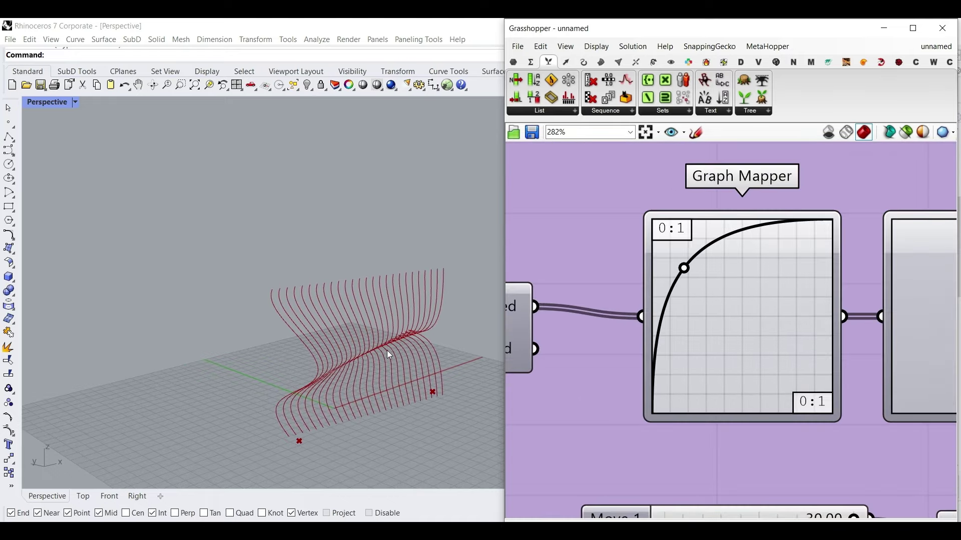
right_click_drag(386, 350, 260, 359)
scroll(328, 340, "up", 4)
right_click_drag(328, 340, 375, 335)
Set the copied group's first Graph Mapper to graph type Parabola and make the parabola slightly steeper
right_click(743, 320)
left_click(797, 472)
right_click(757, 328)
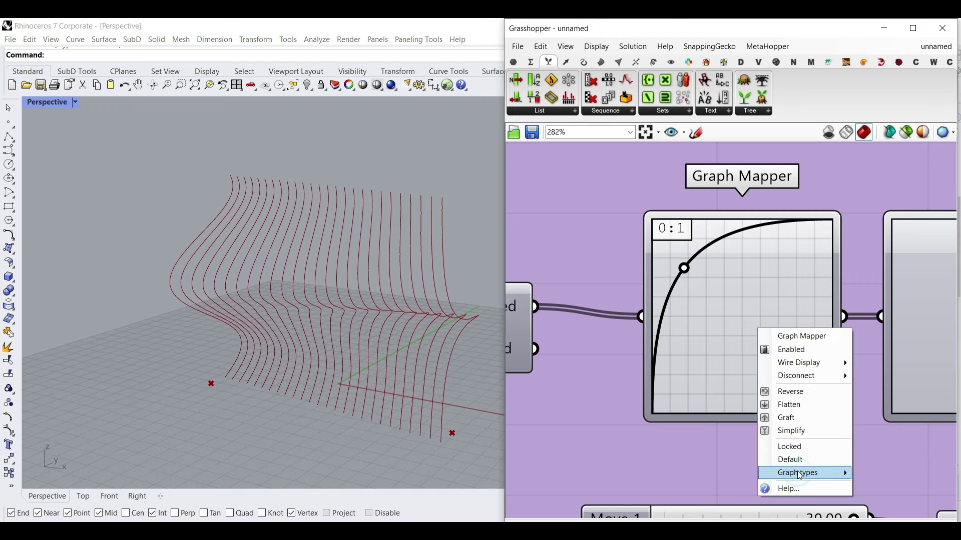
left_click(799, 475)
left_click(880, 435)
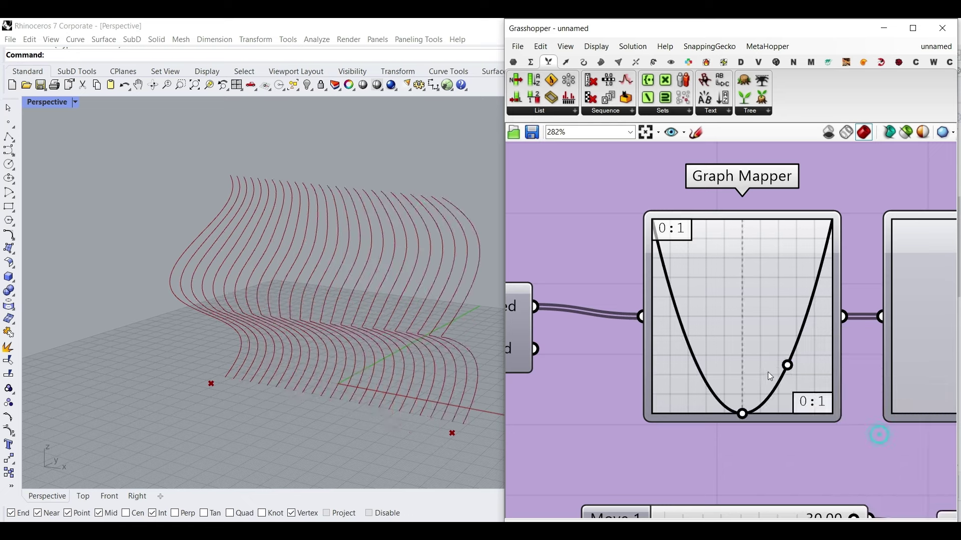
mouse_move(792, 364)
left_mouse_down()
mouse_move(808, 364)
mouse_move(794, 346)
left_mouse_up()
scroll(761, 343, "down", 5)
scroll(699, 371, "up", 4)
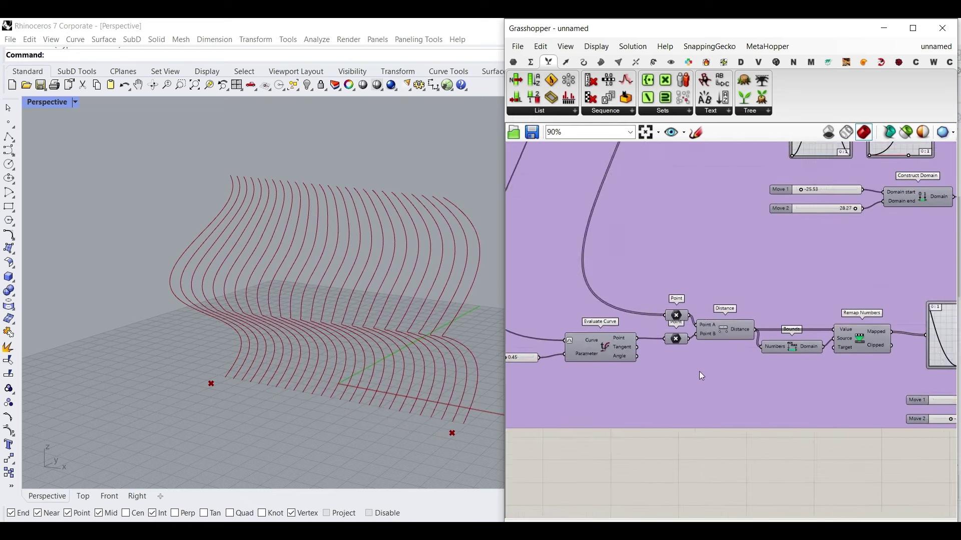
Set the copied group's t (Location) slider to 0.55 and narrow the wave in its first Graph Mapper
scroll(631, 367, "up", 2)
left_click_drag(578, 360, 606, 356)
scroll(602, 354, "down", 7)
right_click_drag(745, 281, 569, 210)
right_click_drag(664, 467, 654, 208)
scroll(657, 215, "down", 1)
scroll(710, 380, "up", 6)
scroll(747, 364, "up", 3)
left_click_drag(761, 345, 720, 346)
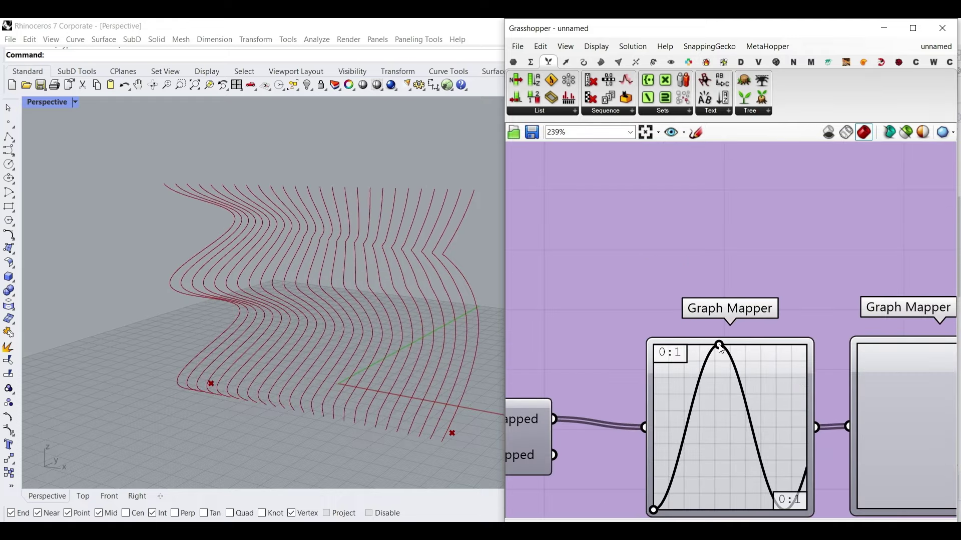
Set the copied group's t (Location) slider to 0.36
scroll(747, 346, "down", 10)
right_click_drag(668, 372, 767, 377)
scroll(599, 376, "up", 5)
scroll(599, 376, "up", 4)
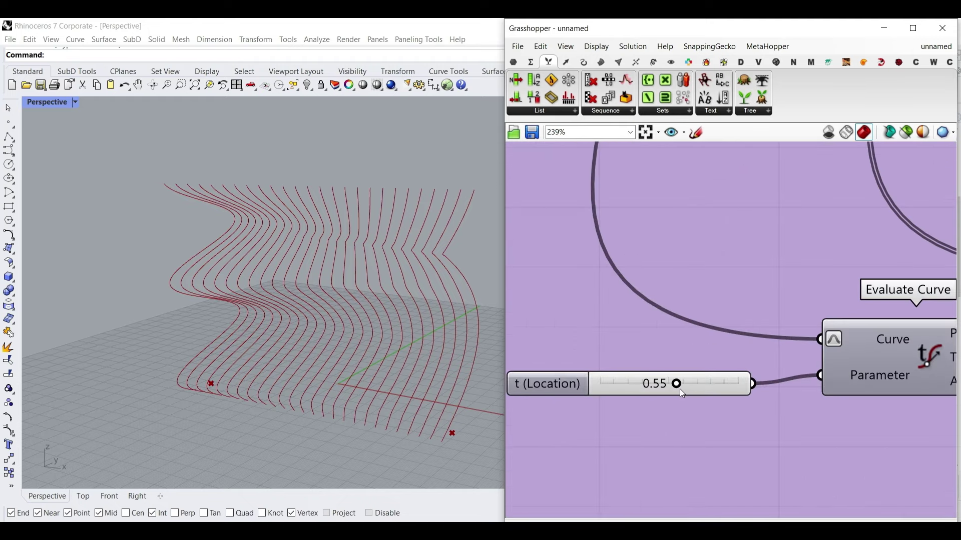
left_click_drag(677, 384, 651, 386)
right_click_drag(256, 354, 311, 307)
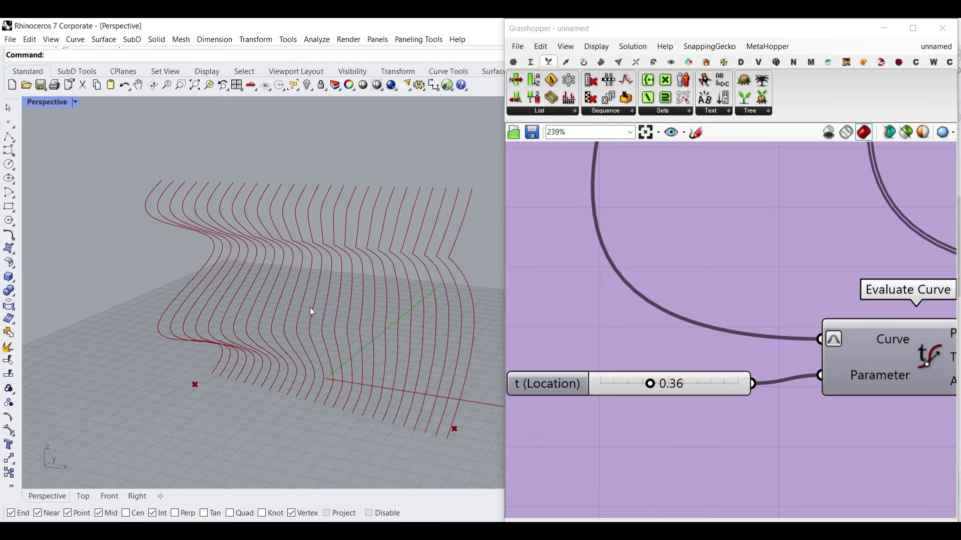
Add a Bounding Box component and feed it the Tween Curve's Tween output as Content
scroll(653, 320, "down", 10)
scroll(768, 323, "up", 8)
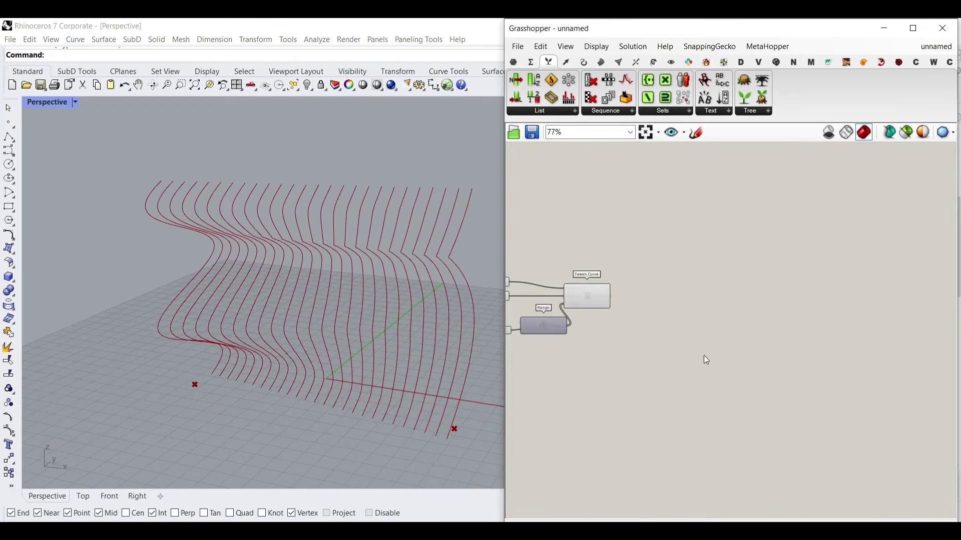
right_click_drag(403, 359, 296, 343)
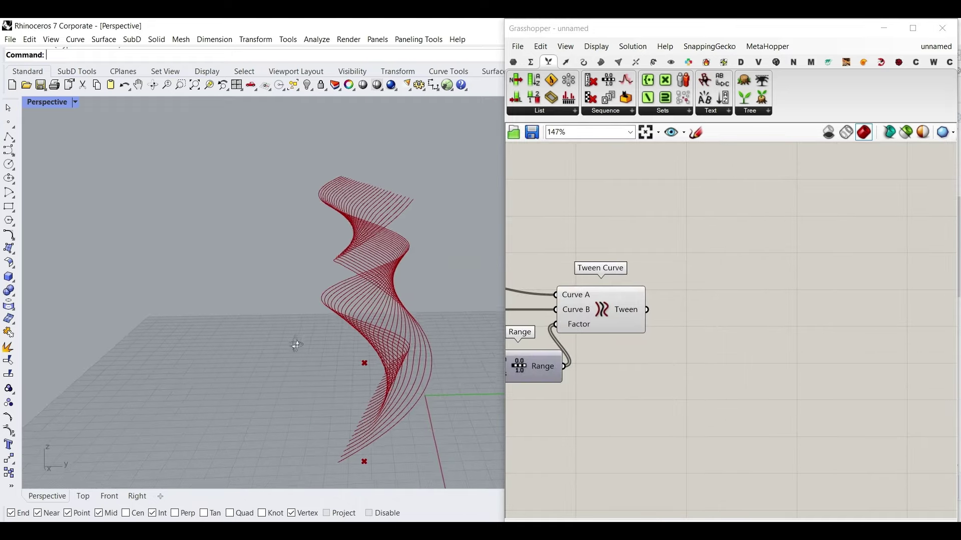
scroll(631, 298, "up", 1)
scroll(631, 298, "up", 1)
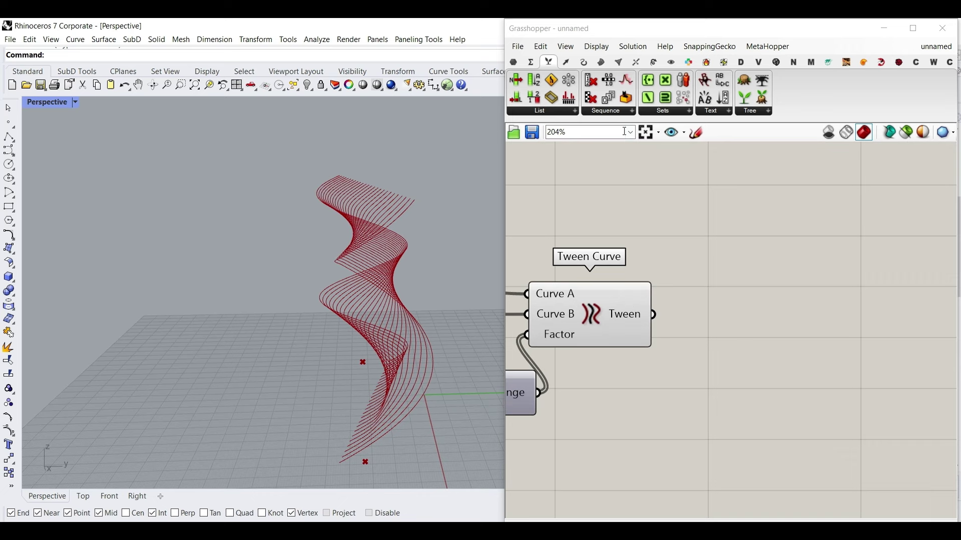
left_click(603, 63)
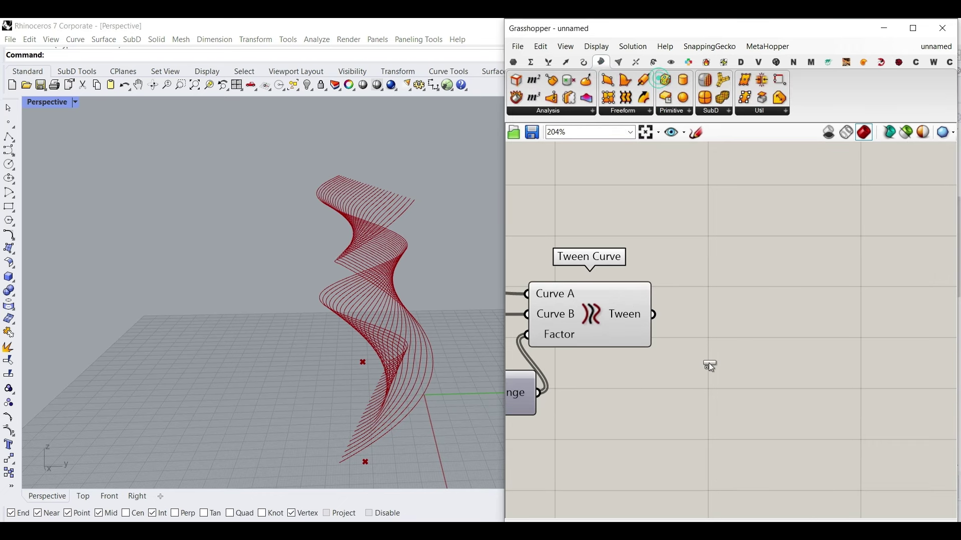
left_click_drag(711, 367, 710, 368)
scroll(651, 345, "up", 3)
left_click_drag(562, 290, 655, 318)
left_click_drag(716, 333, 683, 307)
right_click_drag(443, 316, 328, 333)
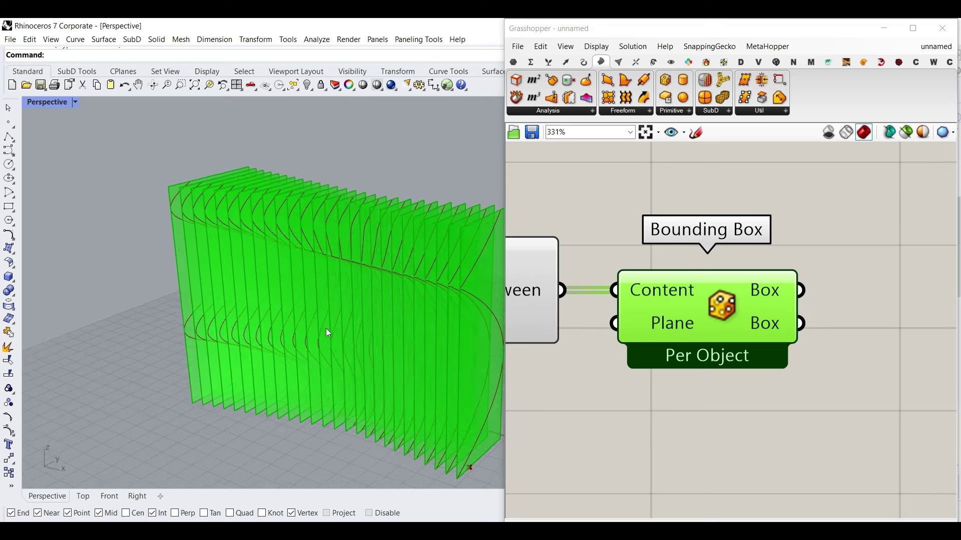
Switch the Bounding Box component to Union Box mode so all tween curves share one box
right_click(716, 298)
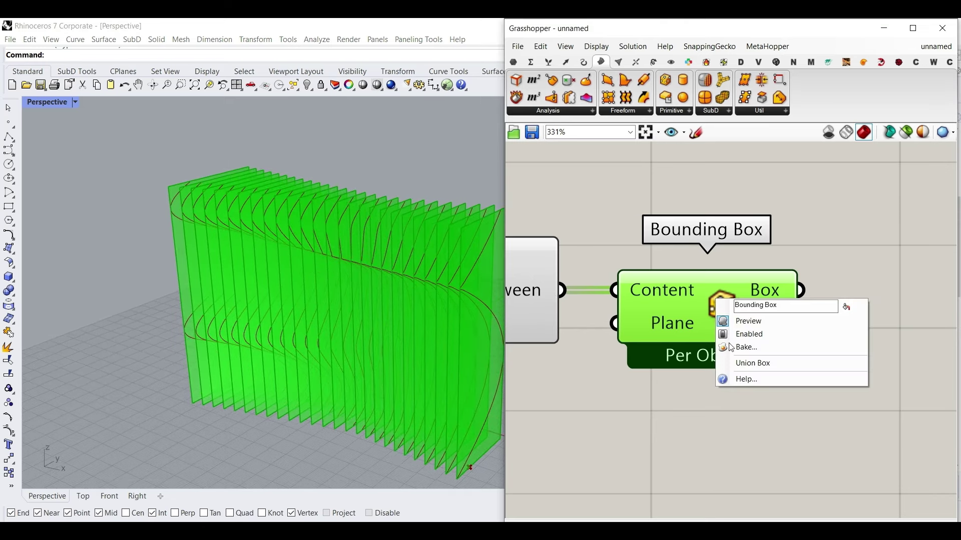
left_click(753, 362)
right_click_drag(286, 298, 226, 308)
Add a Deconstruct Brep component and connect the Bounding Box's first Box output to its Brep input
right_click_drag(721, 331, 673, 353)
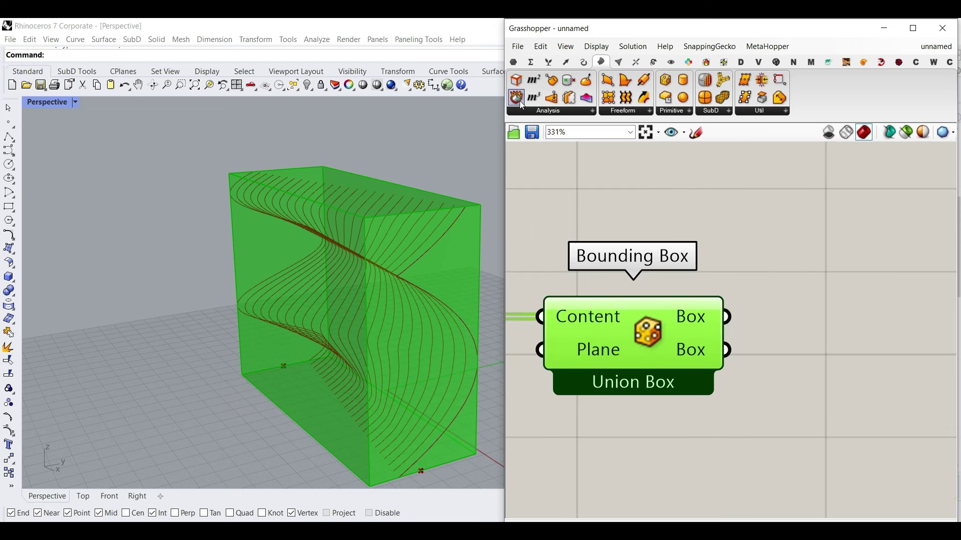
left_click(831, 318)
left_click_drag(731, 317, 782, 325)
right_click_drag(784, 326, 615, 330)
left_click_drag(643, 331, 682, 319)
Turn off the preview of the Bounding Box and Deconstruct Brep components
scroll(736, 339, "down", 4)
left_click_drag(763, 394, 610, 308)
middle_click(610, 257)
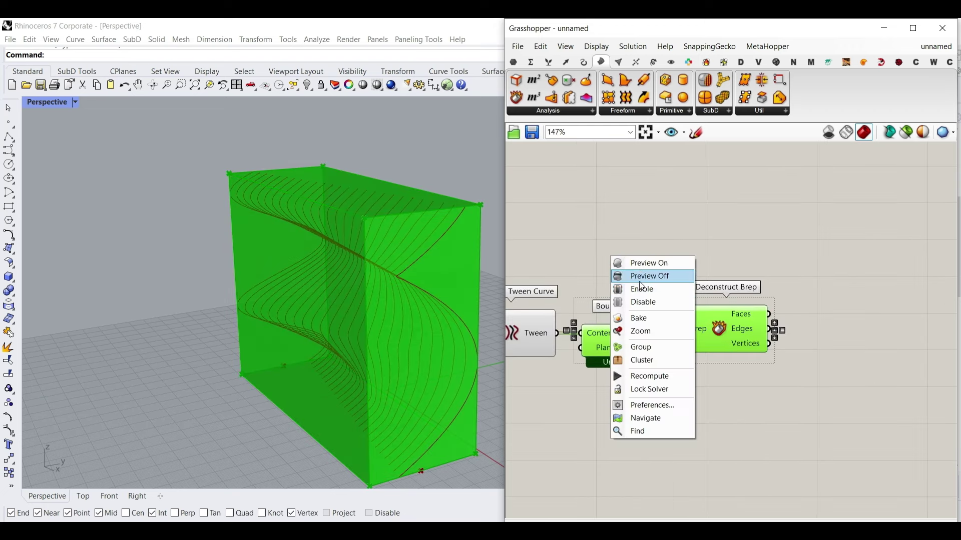
left_click(642, 277)
Add a List Item component and connect Deconstruct Brep's Faces output to its List input
left_click(549, 64)
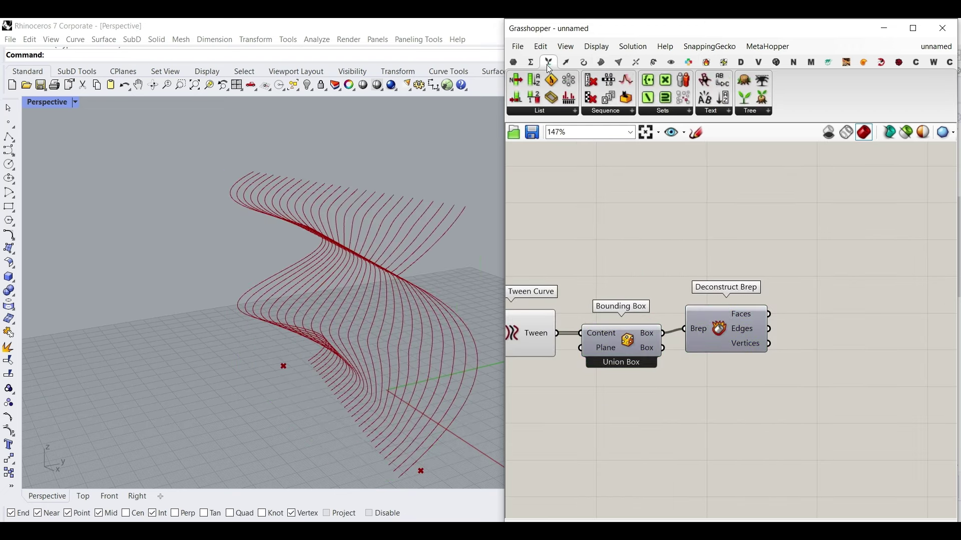
left_click_drag(565, 103, 817, 340)
scroll(776, 313, "up", 3)
Create a 0 to 10 integer slider, connect it to List Item's Index, and set it to 2 to pick the back face
double_click(710, 423)
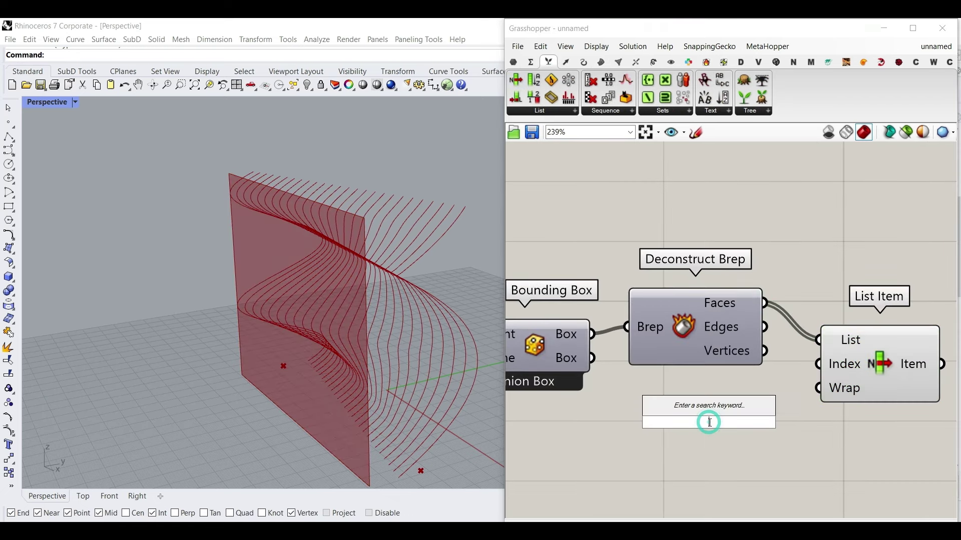
type("0..10")
key("Return")
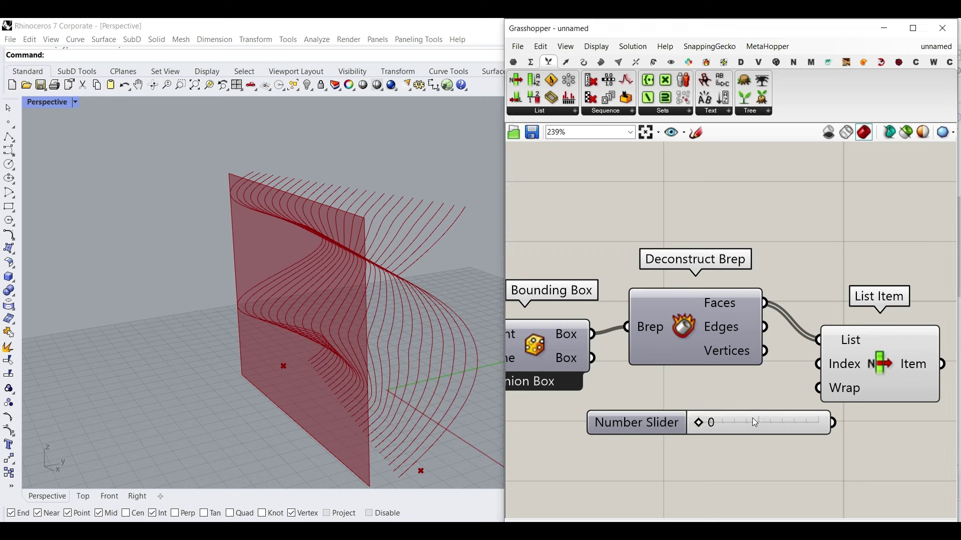
left_click_drag(700, 422, 664, 421)
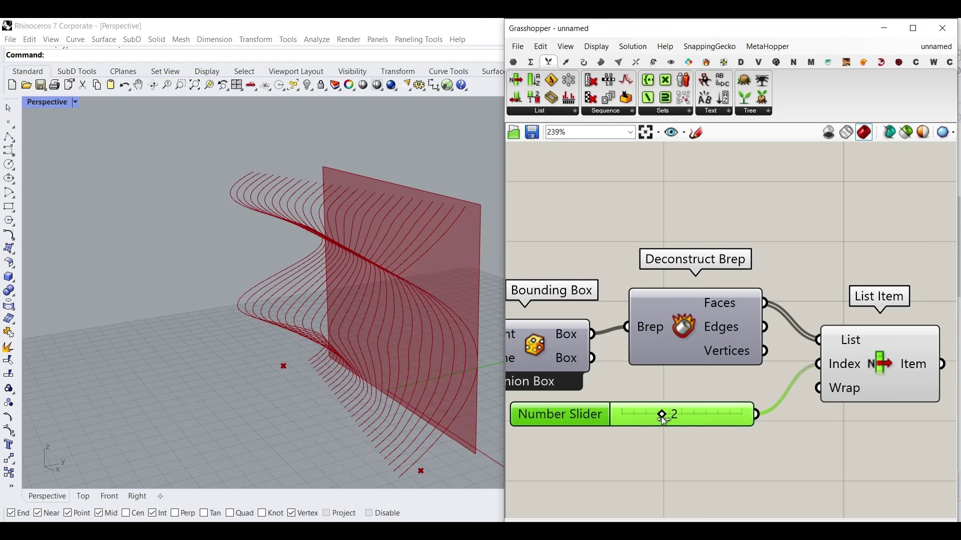
right_click_drag(375, 360, 326, 389)
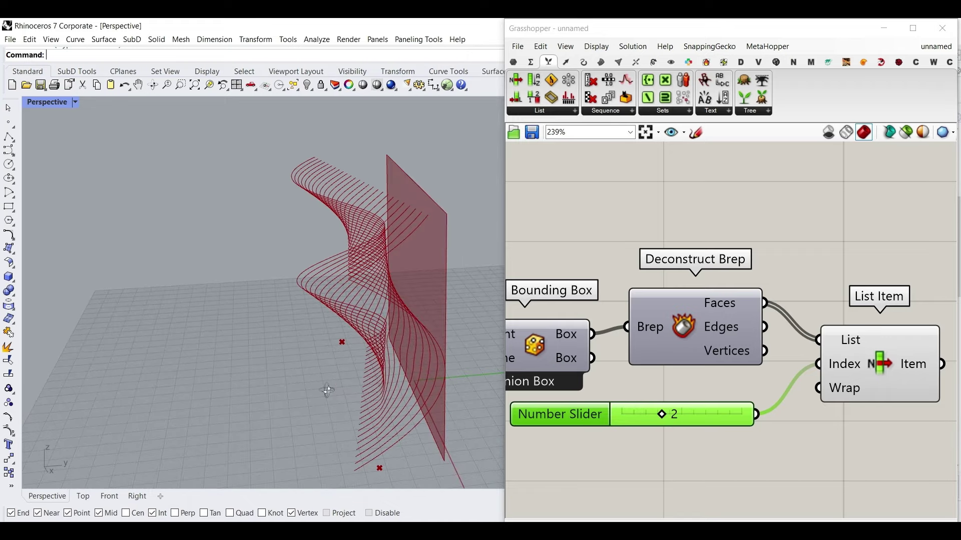
Widen the wave in the copied group's first Graph Mapper by shifting its curve handle
scroll(819, 341, "down", 5)
scroll(817, 337, "down", 2)
scroll(660, 331, "up", 8)
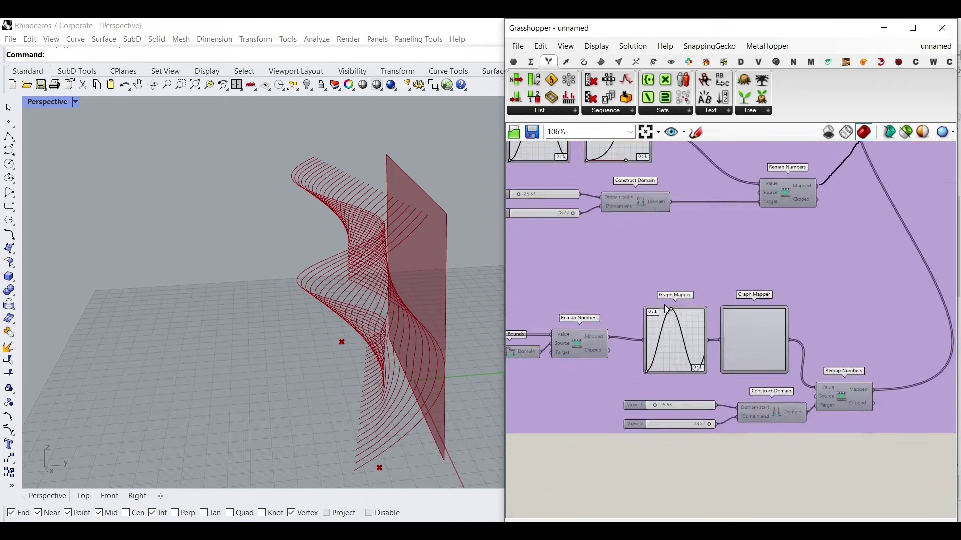
left_click_drag(692, 324, 714, 321)
Set the copied group's Move 1 slider to 29.31 and Move 2 to -11.56, with a U-shaped parabola in its first Graph Mapper
scroll(705, 360, "down", 2)
scroll(704, 358, "down", 3)
scroll(700, 376, "up", 4)
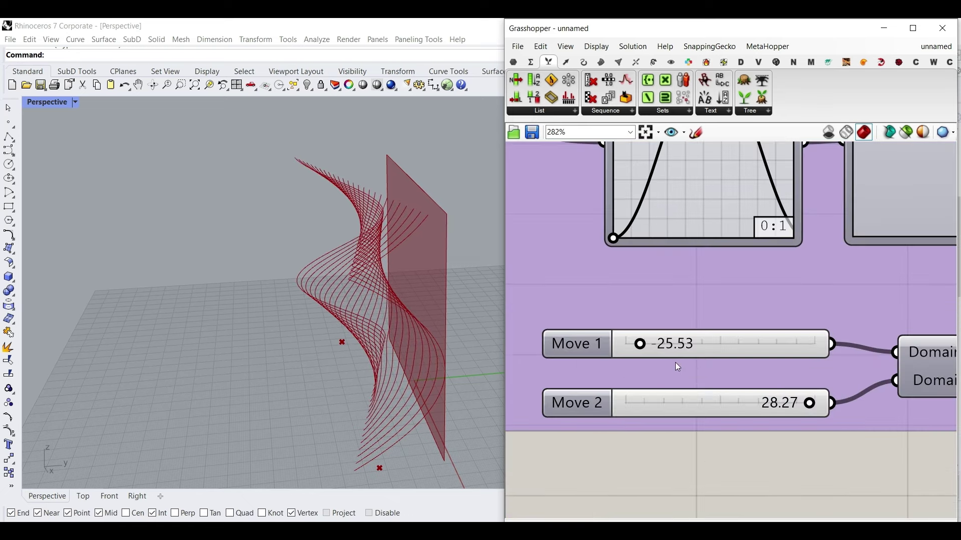
left_click_drag(640, 349, 694, 346)
left_click_drag(810, 410, 721, 405)
scroll(731, 422, "down", 5)
right_click_drag(748, 515, 648, 165)
right_click_drag(659, 511, 668, 392)
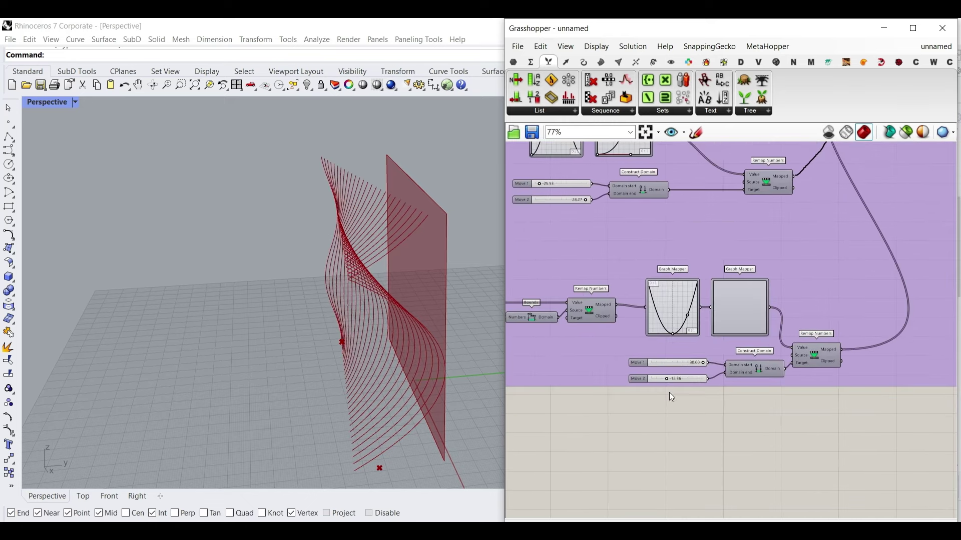
scroll(696, 375, "up", 6)
mouse_move(749, 319)
left_mouse_down()
mouse_move(647, 319)
mouse_move(745, 324)
left_mouse_up()
mouse_move(564, 400)
left_mouse_down()
mouse_move(642, 401)
mouse_move(556, 401)
mouse_move(567, 401)
left_mouse_up()
Add a Move component and connect the List Item's Item output to its Geometry input
left_click(298, 341)
right_click_drag(299, 341, 269, 341)
scroll(375, 392, "up", 5)
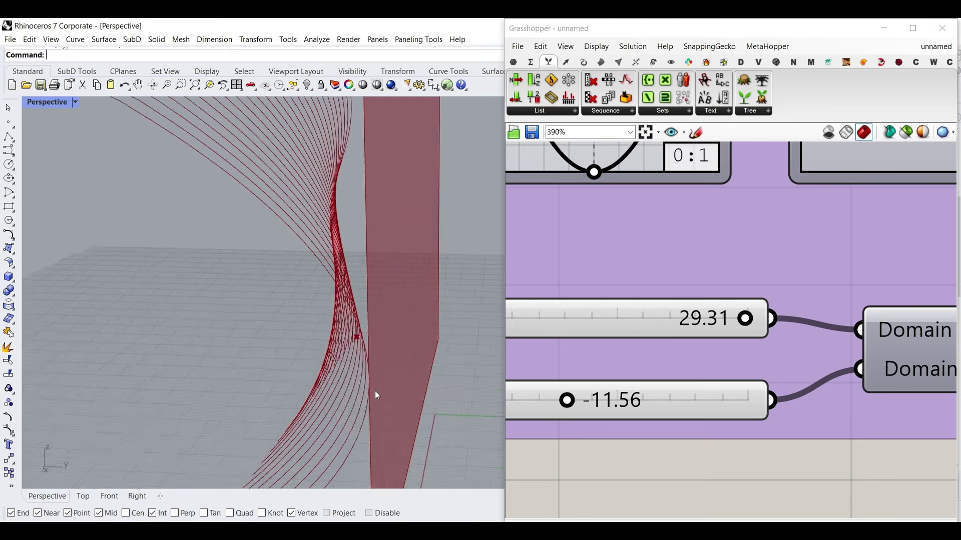
scroll(425, 347, "down", 5)
right_click_drag(425, 347, 340, 361)
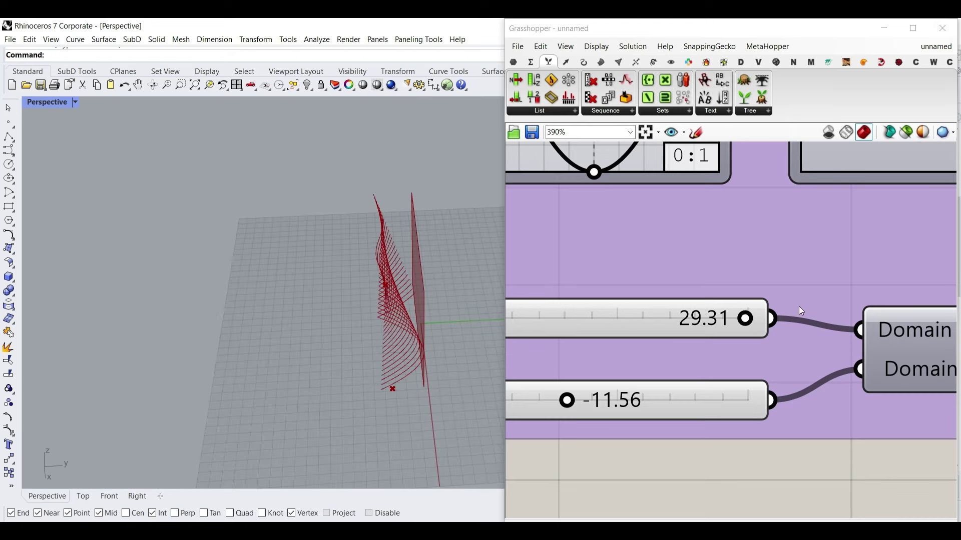
scroll(689, 336, "down", 9)
right_click_drag(951, 296, 550, 411)
right_click_drag(891, 256, 675, 339)
scroll(657, 249, "up", 4)
right_click_drag(656, 249, 835, 341)
scroll(763, 310, "up", 4)
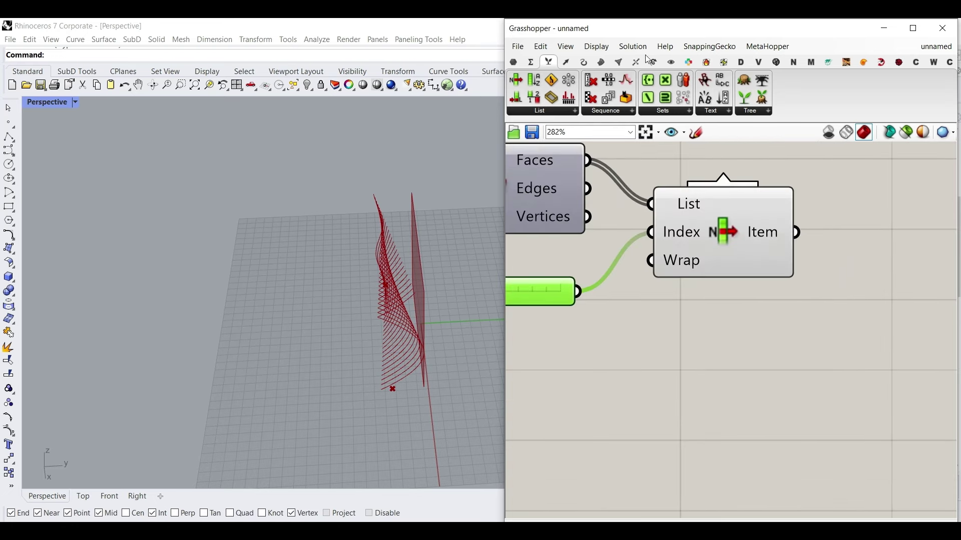
left_click(655, 62)
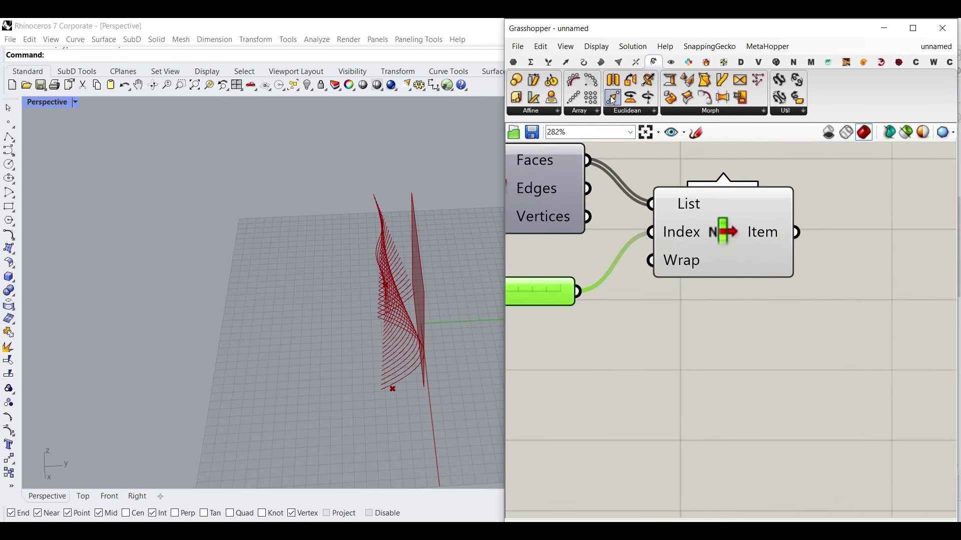
left_click_drag(924, 346, 893, 299)
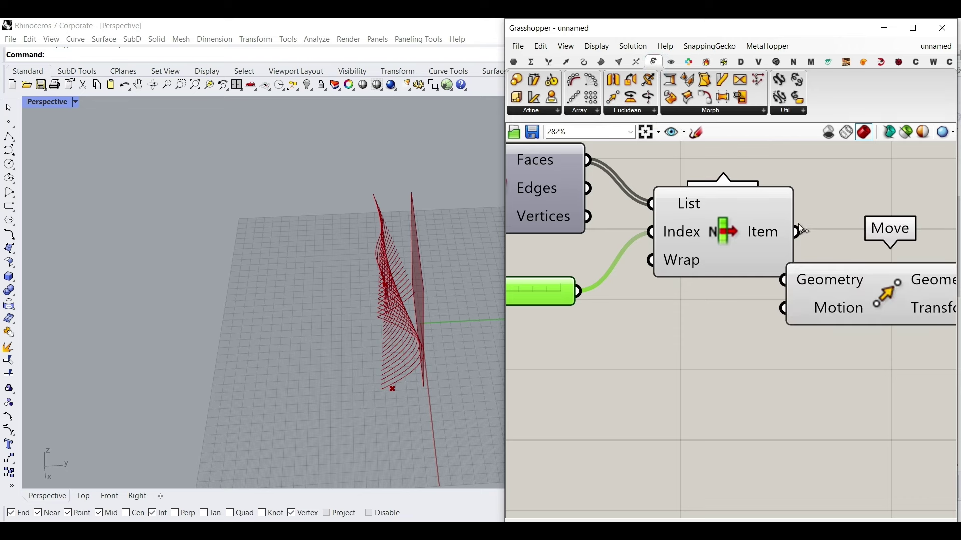
Add a Unit Y vector component, connect it to the Move's Motion input, and place it below the List Item
double_click(750, 331)
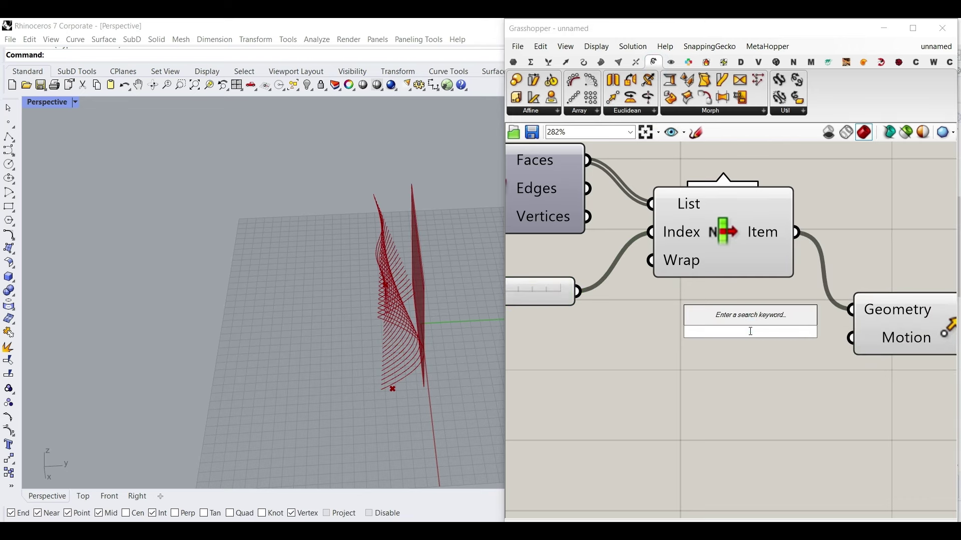
type("y")
left_click(735, 307)
left_click_drag(801, 331, 851, 338)
right_click_drag(771, 369, 922, 371)
left_click_drag(873, 354, 866, 361)
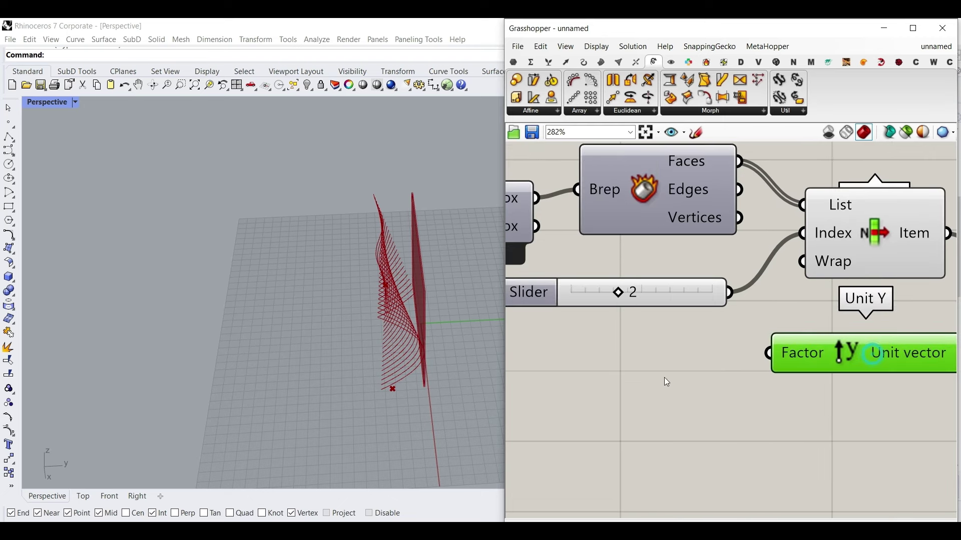
Create a number slider with value 2.22 and connect it to the Unit Y component's Factor input
double_click(629, 373)
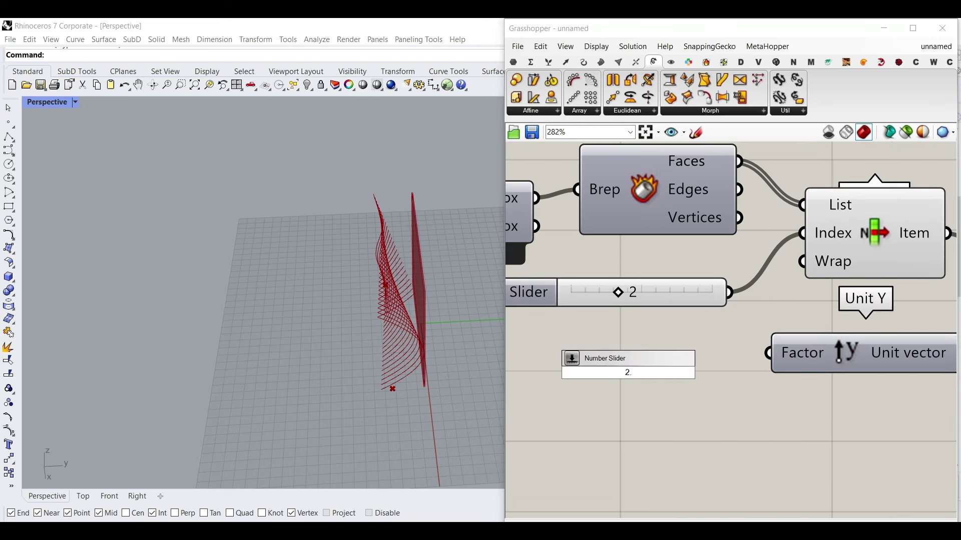
key("Return")
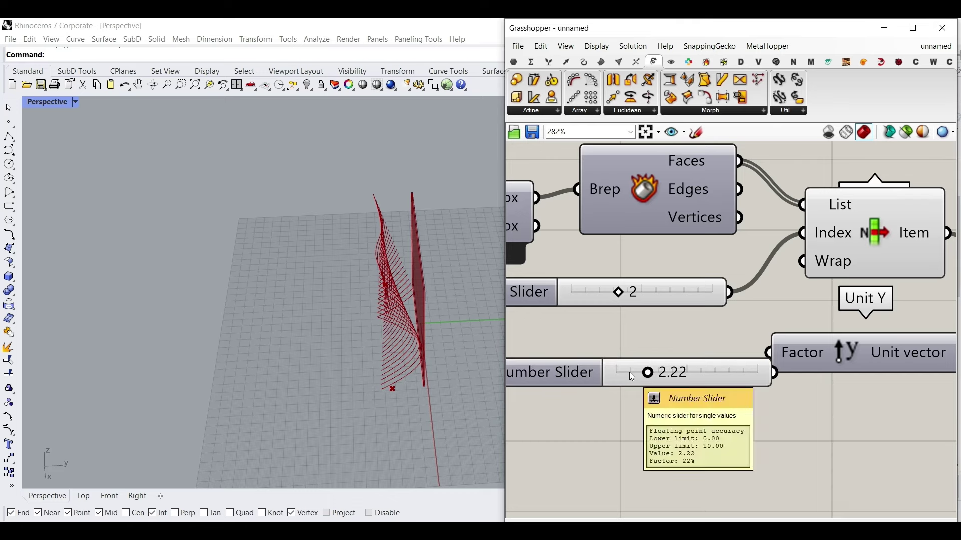
left_click_drag(731, 376, 689, 376)
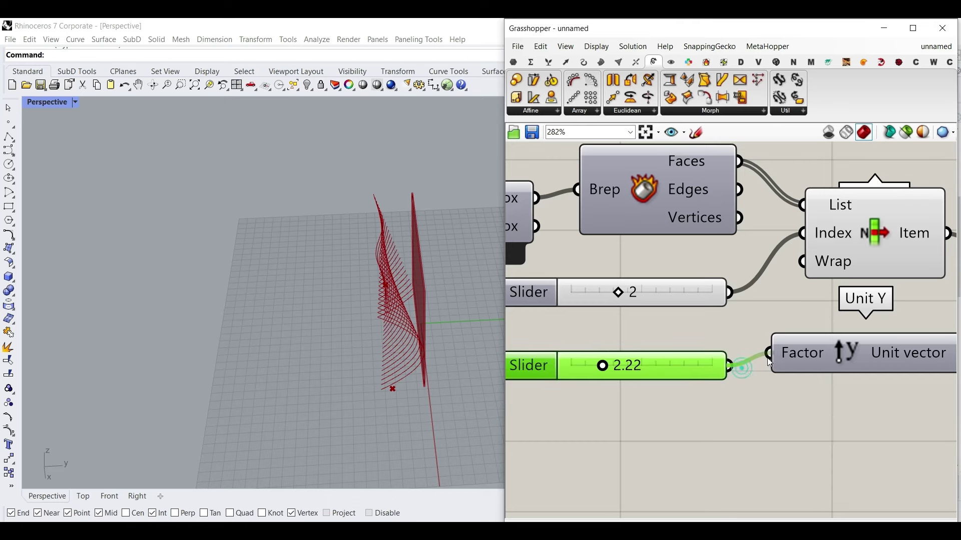
left_click_drag(770, 363, 769, 353)
Turn off the List Item's preview, leaving only the moved face shown behind the curves
scroll(434, 338, "up", 8)
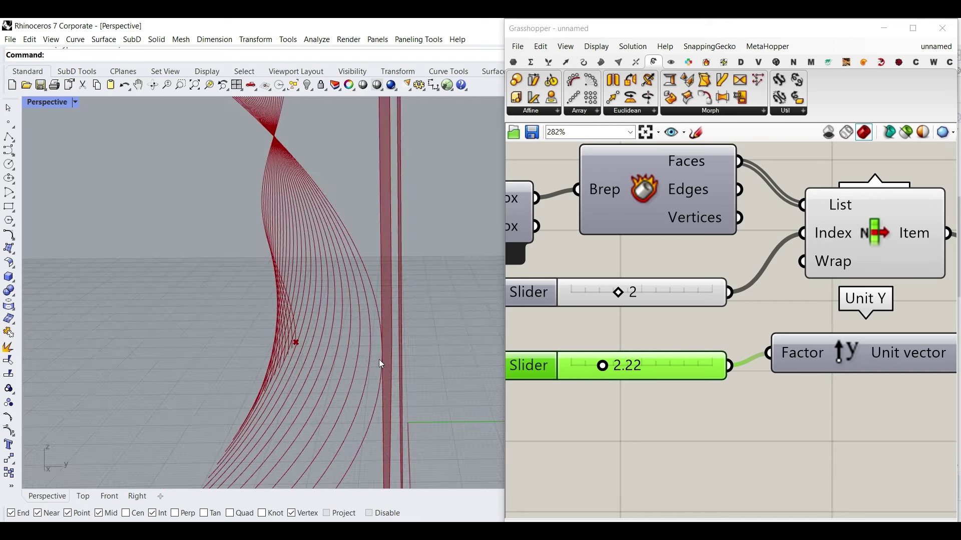
right_click(825, 217)
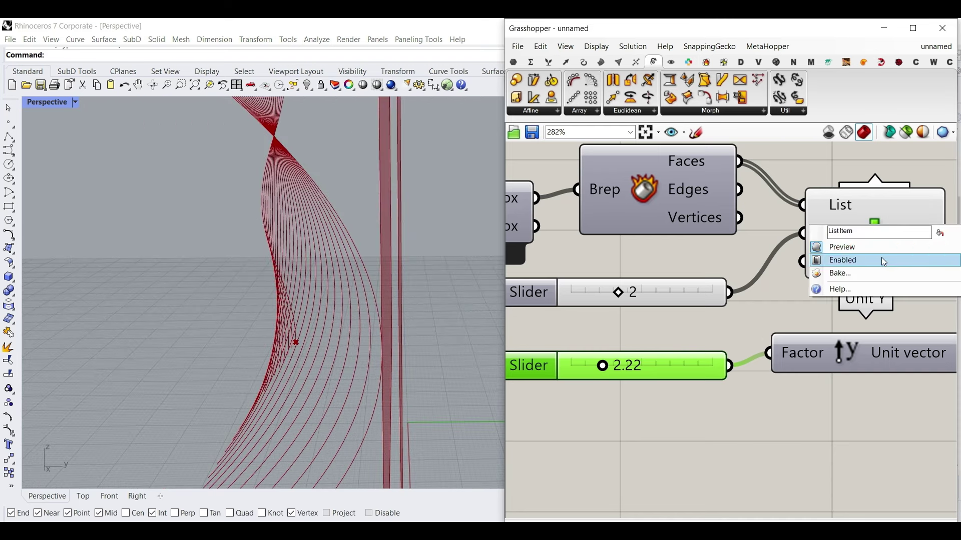
left_click(881, 257)
Rename the slider feeding Unit Y's Factor as Min Thickness
right_click_drag(610, 351, 666, 355)
right_click(586, 366)
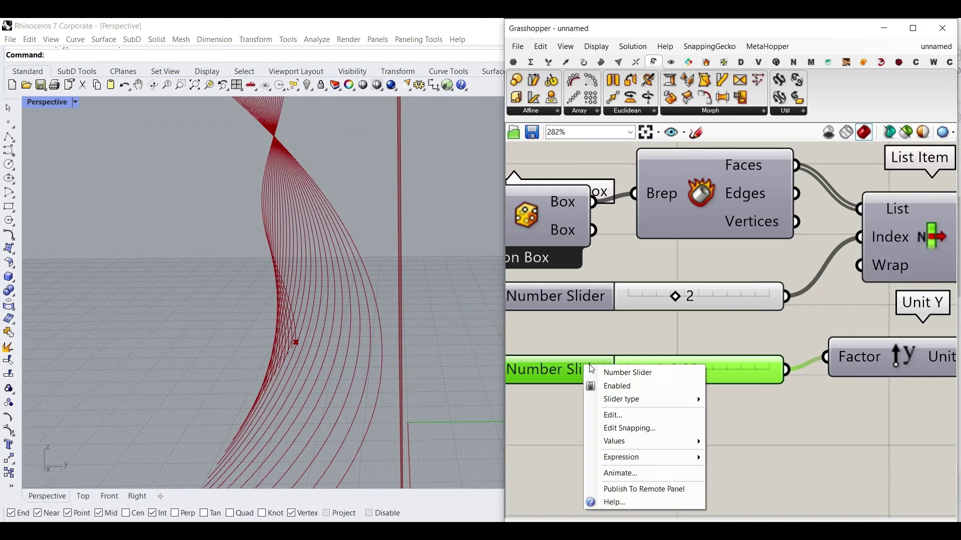
type("M")
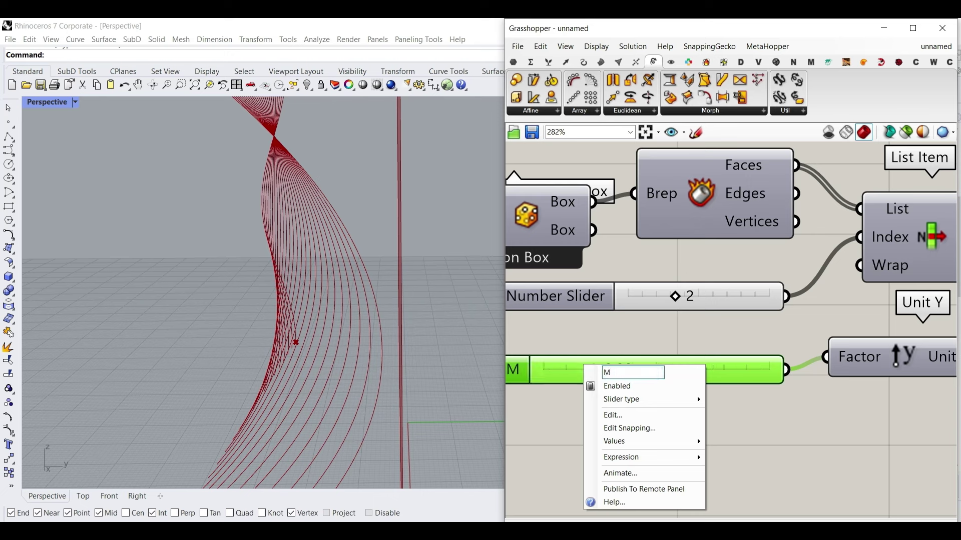
type("in Th")
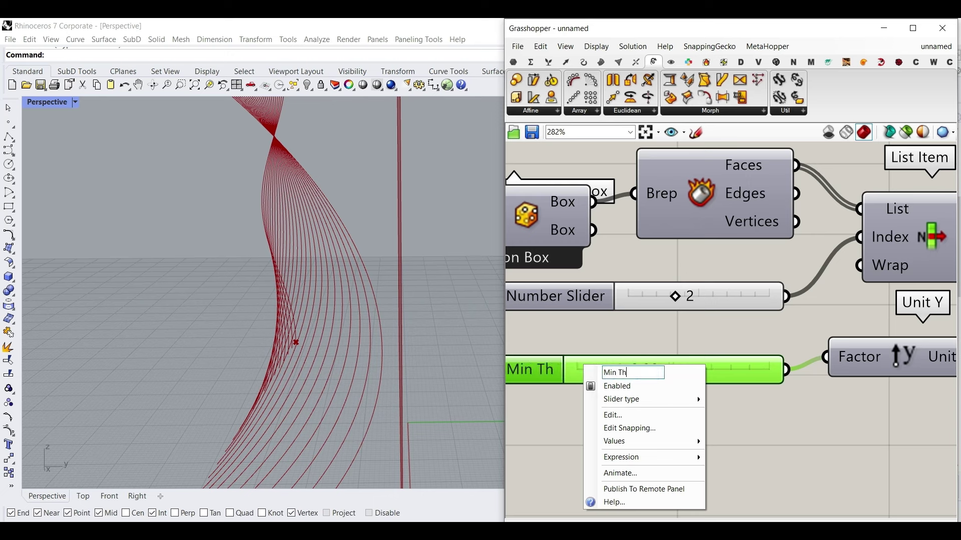
type("ickness")
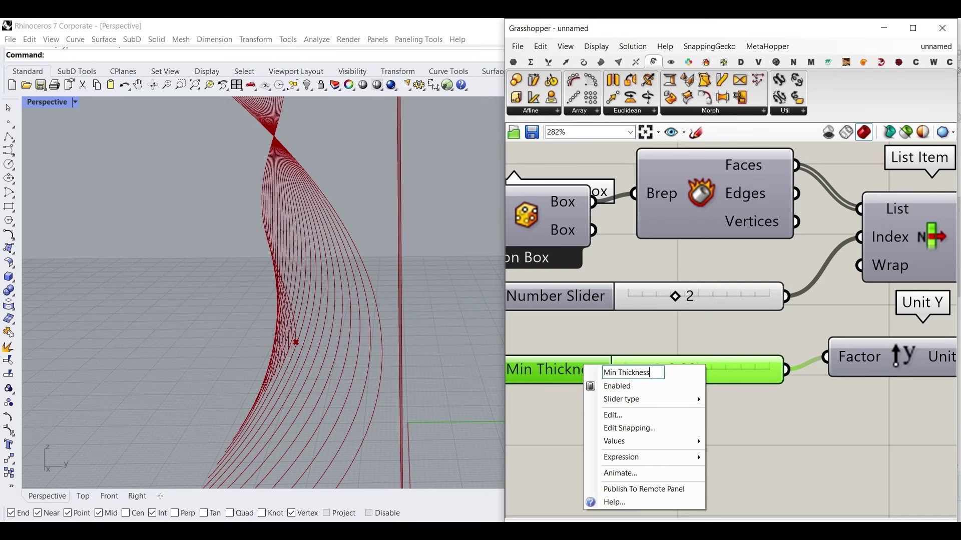
Set the Min Thickness slider to 5.75
left_click(659, 326)
right_click_drag(284, 363, 321, 361)
right_click_drag(660, 351, 652, 355)
scroll(653, 355, "down", 4)
left_click_drag(614, 377, 643, 376)
mouse_move(412, 350)
right_mouse_down()
mouse_move(415, 335)
mouse_move(402, 351)
right_mouse_up()
right_click_drag(637, 311, 775, 374)
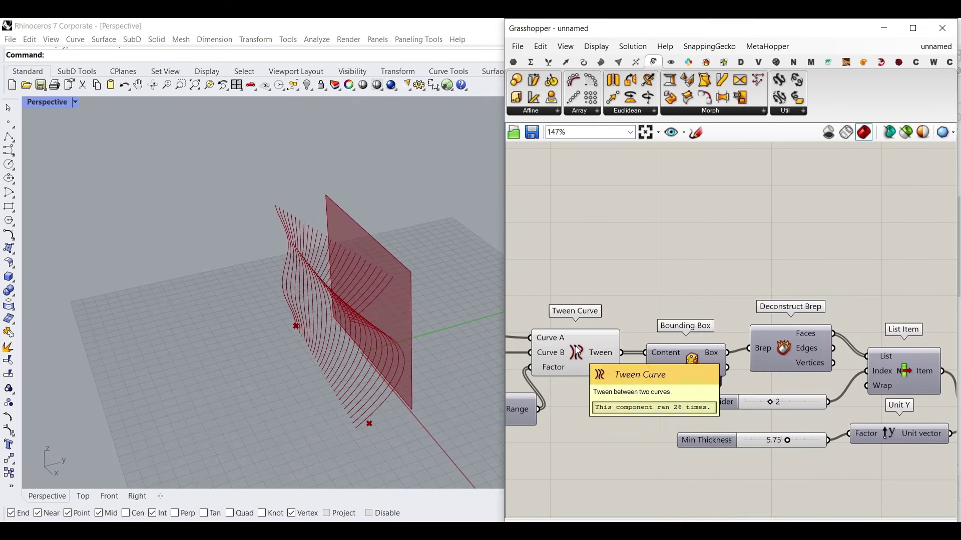
Add a Curve parameter fed by Tween Curve's output and position it beyond the Move component, above it
left_click(515, 63)
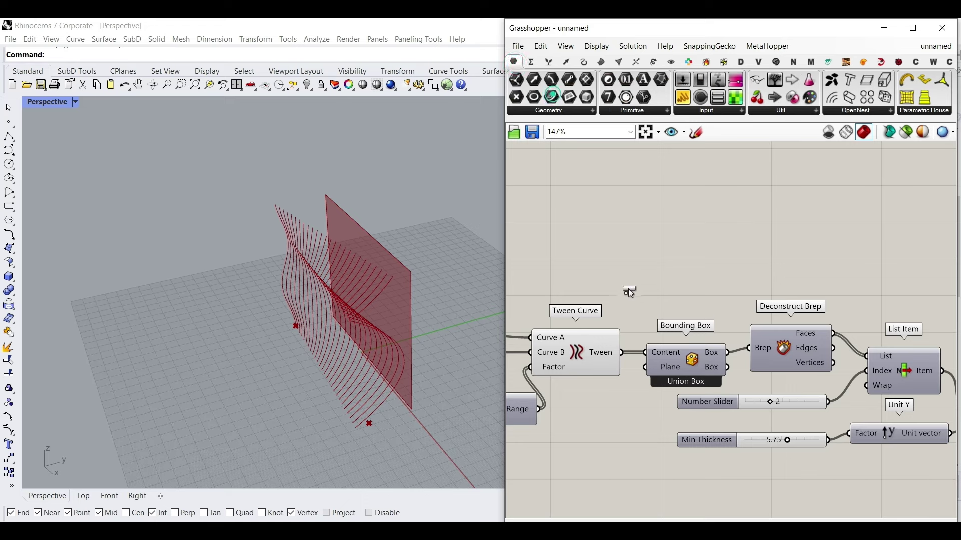
right_click_drag(629, 303, 544, 300)
left_click_drag(553, 298, 949, 299)
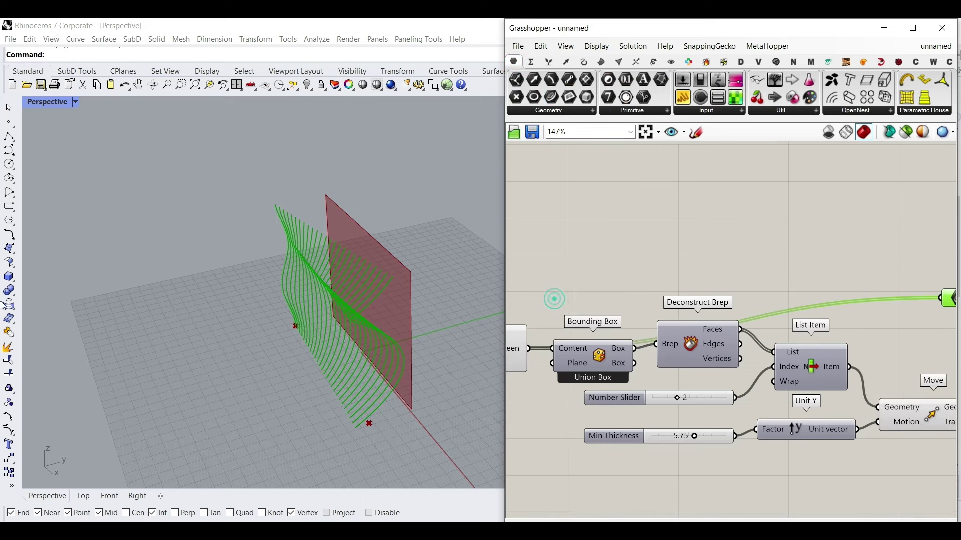
right_click_drag(929, 340, 859, 304)
scroll(845, 303, "down", 3)
left_click_drag(898, 409, 648, 302)
left_click_drag(645, 313, 643, 376)
right_click_drag(802, 282, 700, 261)
scroll(774, 260, "up", 3)
left_click_drag(765, 248, 906, 306)
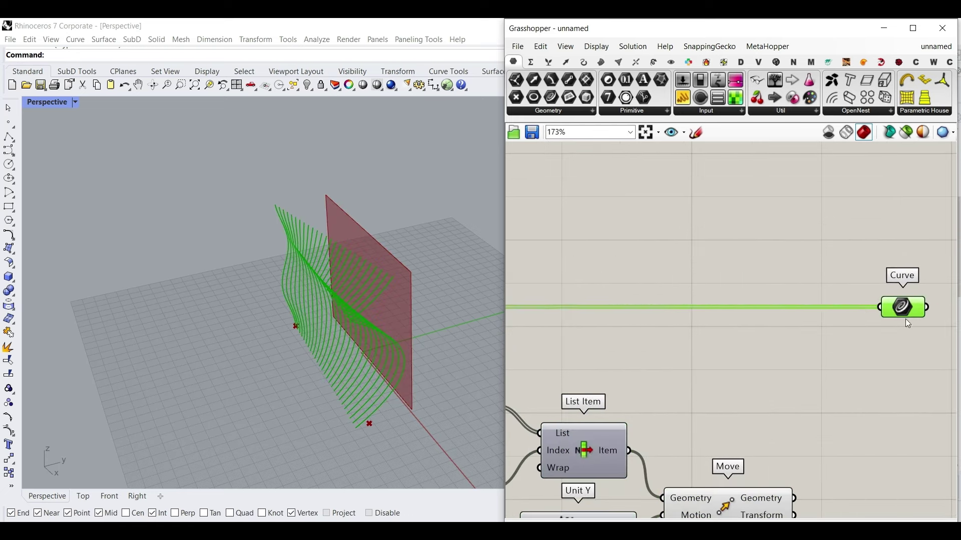
right_click_drag(894, 336, 709, 230)
right_click_drag(658, 323, 707, 326)
Add a Project transform component between the Curve parameter and the Move component
left_click(589, 399)
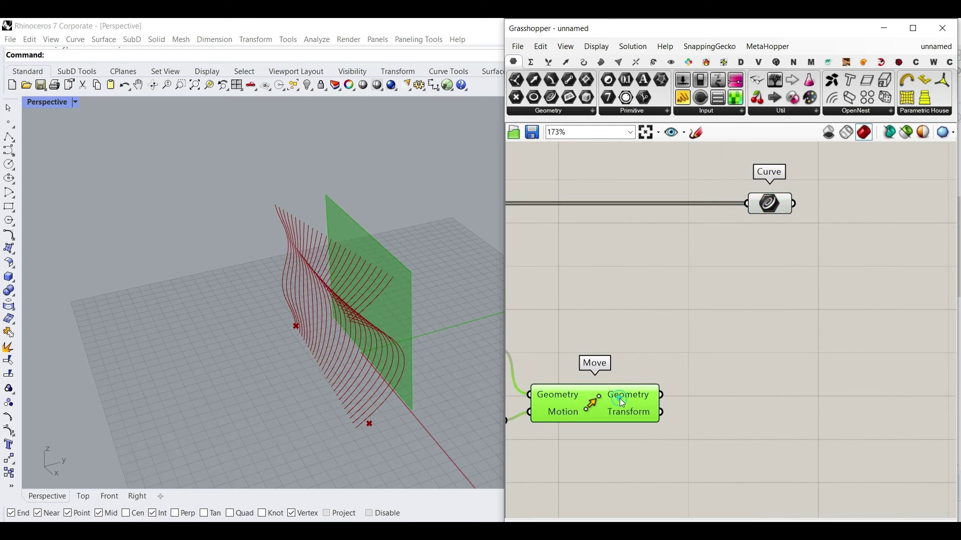
double_click(750, 311)
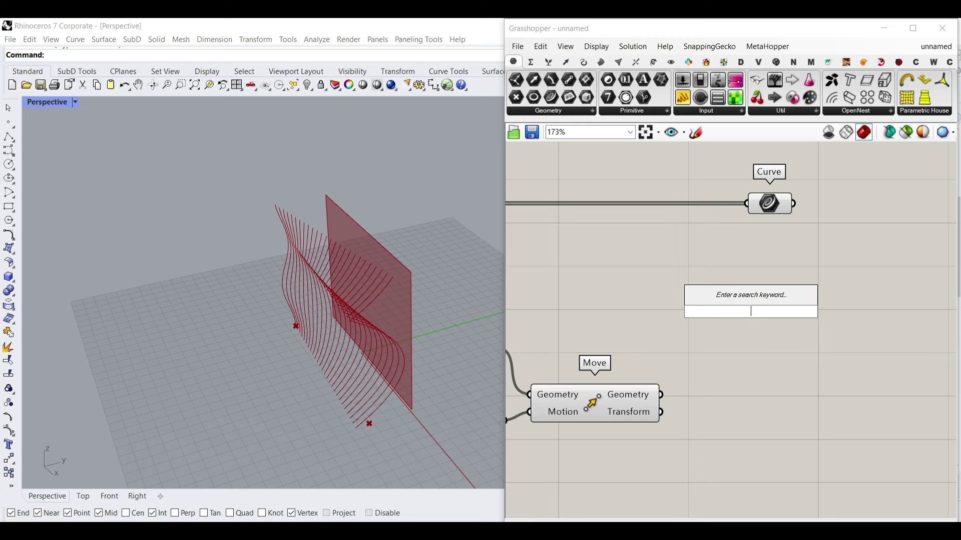
type("pro")
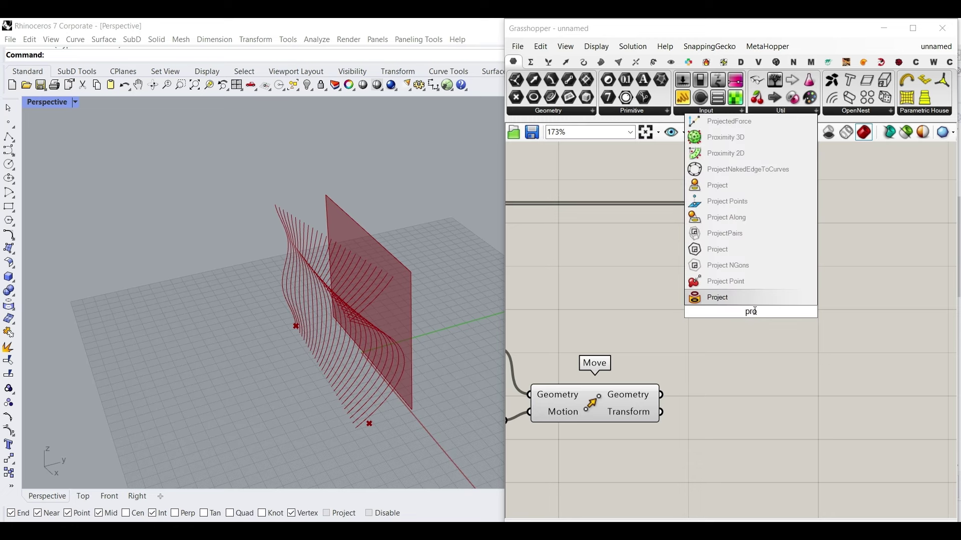
left_click(716, 186)
left_click(655, 63)
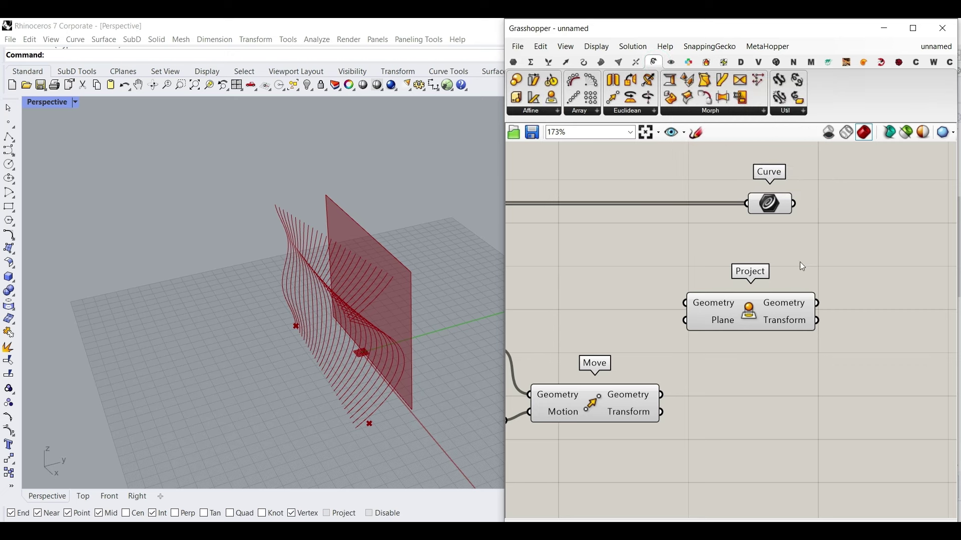
Feed the wave curves into Project's Geometry and the moved face into its Plane, then turn off the Move preview
left_click_drag(773, 204, 625, 204)
scroll(621, 400, "up", 2)
left_click(620, 401)
left_click_drag(675, 394, 715, 299)
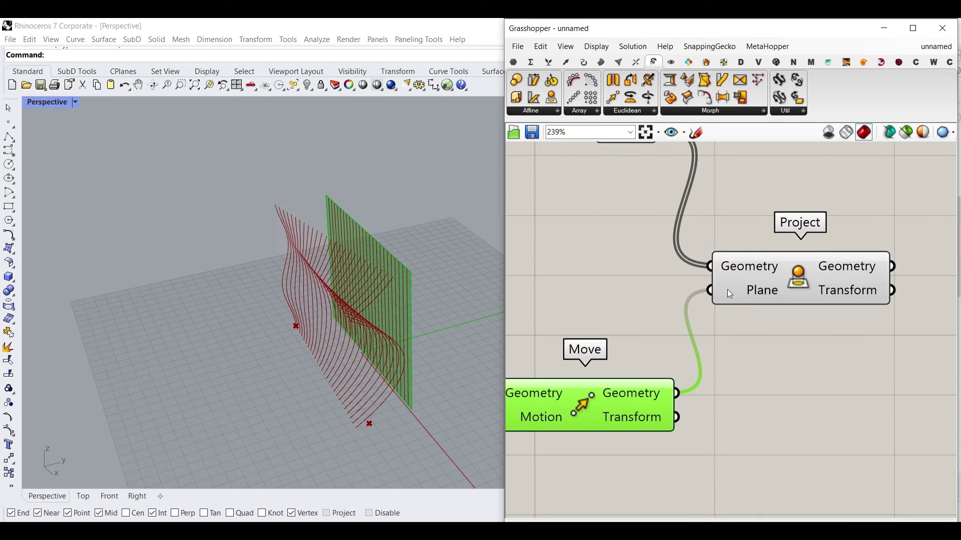
right_click(575, 409)
left_click(593, 404)
right_click_drag(349, 439, 372, 365)
scroll(596, 470, "down", 3)
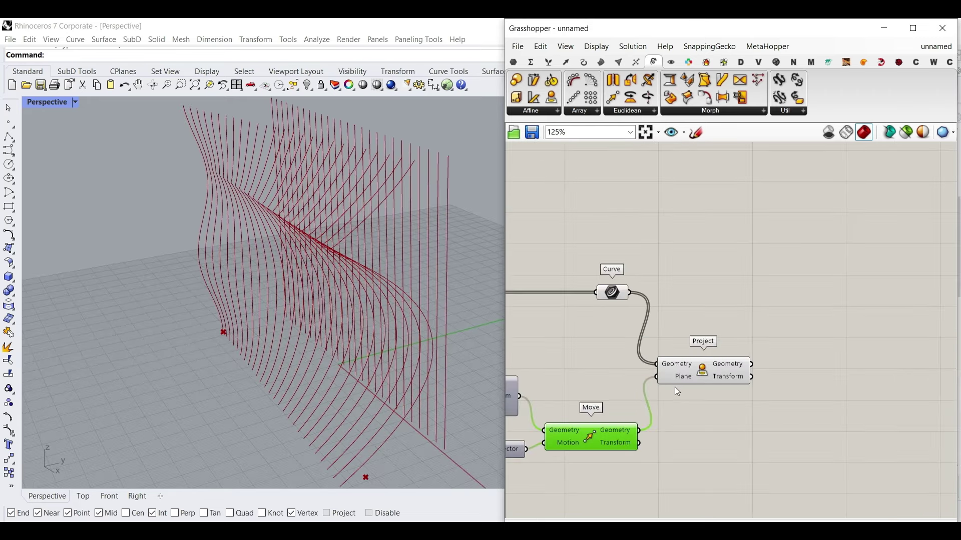
Place two aligned Curve parameters beyond Project, one carrying the wave curves and one fed by Project's Geometry output
left_click(515, 64)
left_click(550, 97)
scroll(682, 341, "up", 3)
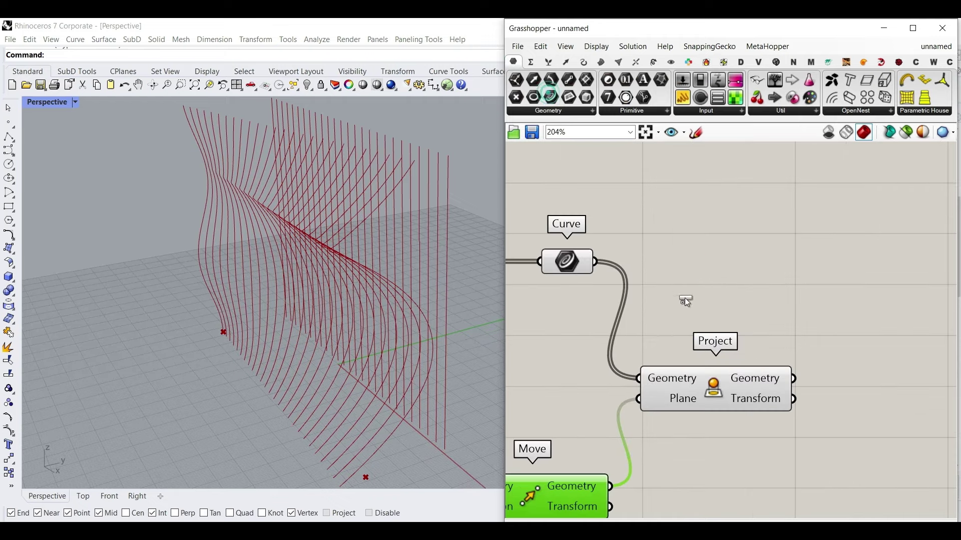
left_click(681, 273)
left_click_drag(648, 272, 653, 273)
left_click_drag(674, 272, 839, 356)
key("ctrl+c")
key("ctrl+v")
right_click_drag(851, 364, 677, 365)
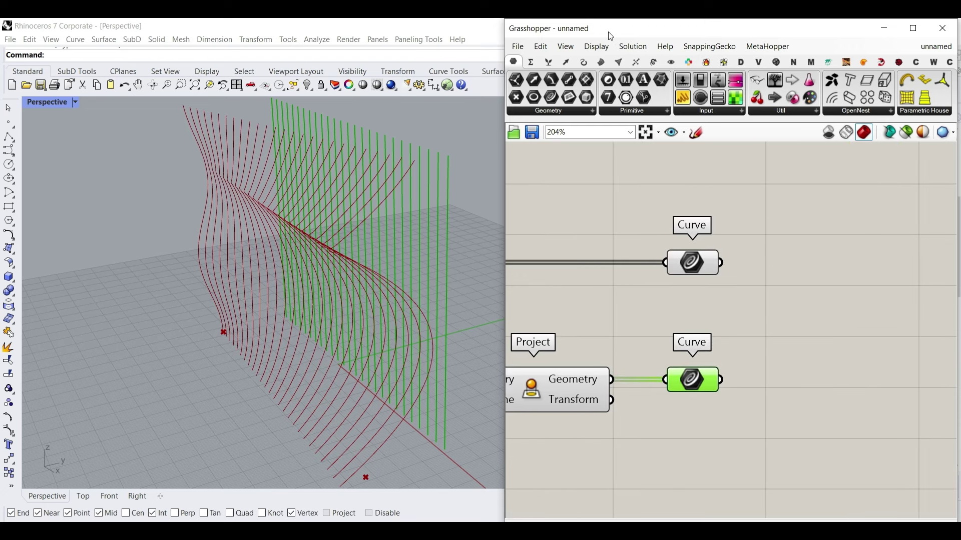
Graft the data in both the wave and the projected Curve parameters
right_click(692, 259)
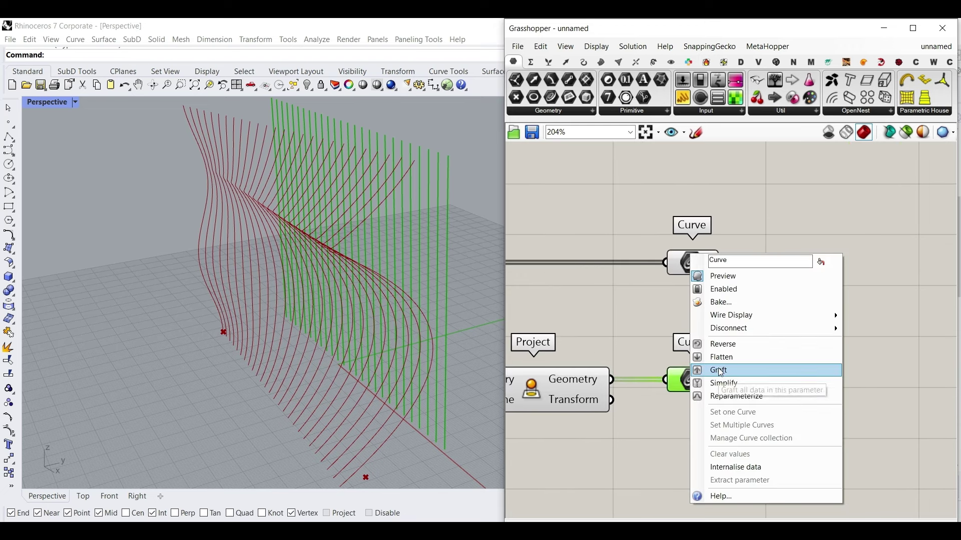
left_click(720, 369)
right_click(693, 387)
left_click(720, 400)
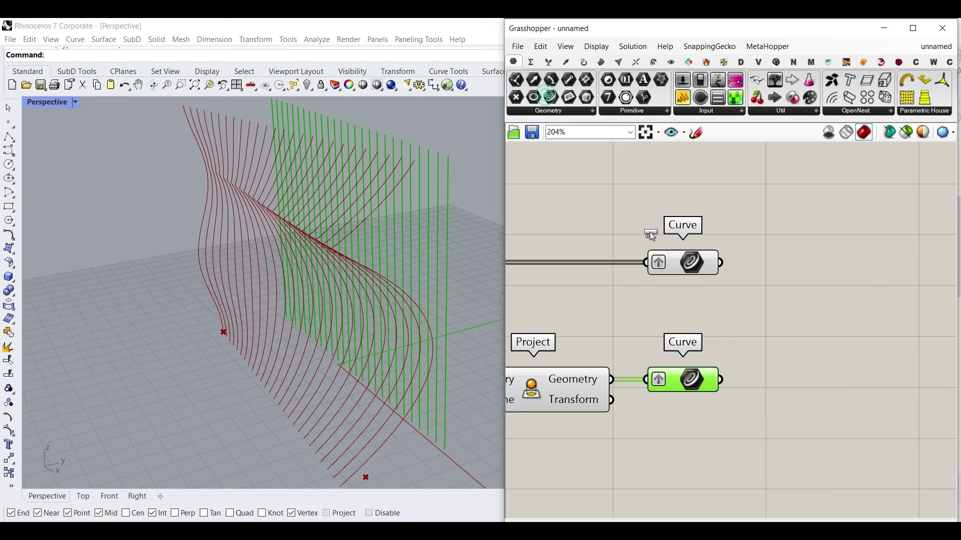
Merge both grafted Curve parameters into a third Curve parameter and inspect its data paths
left_click_drag(749, 316, 770, 317)
left_click_drag(721, 264, 747, 324)
left_click_drag(760, 320, 767, 307)
mouse_move(774, 302)
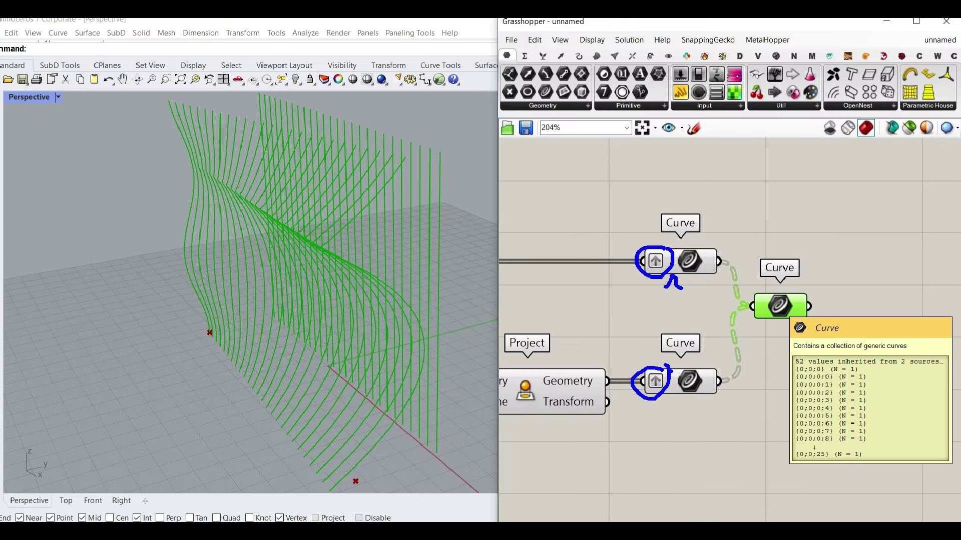
Simplify the data paths of both grafted Curve parameters
right_click(587, 215)
left_click(706, 388)
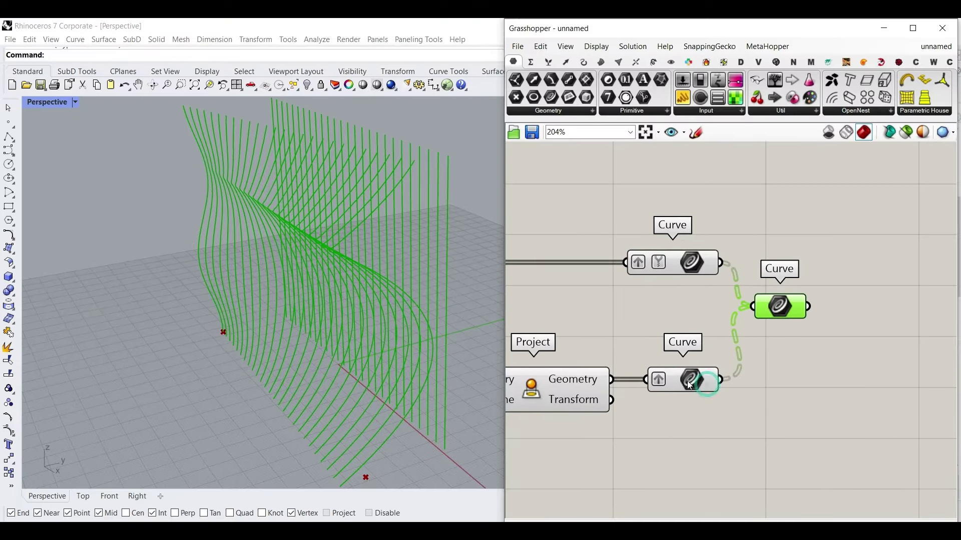
right_click(689, 385)
left_click(723, 415)
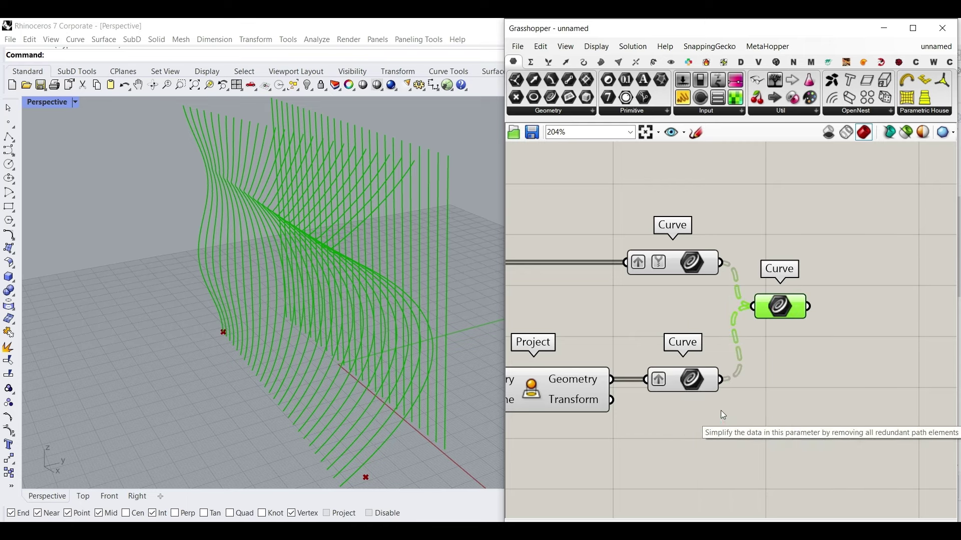
mouse_move(786, 311)
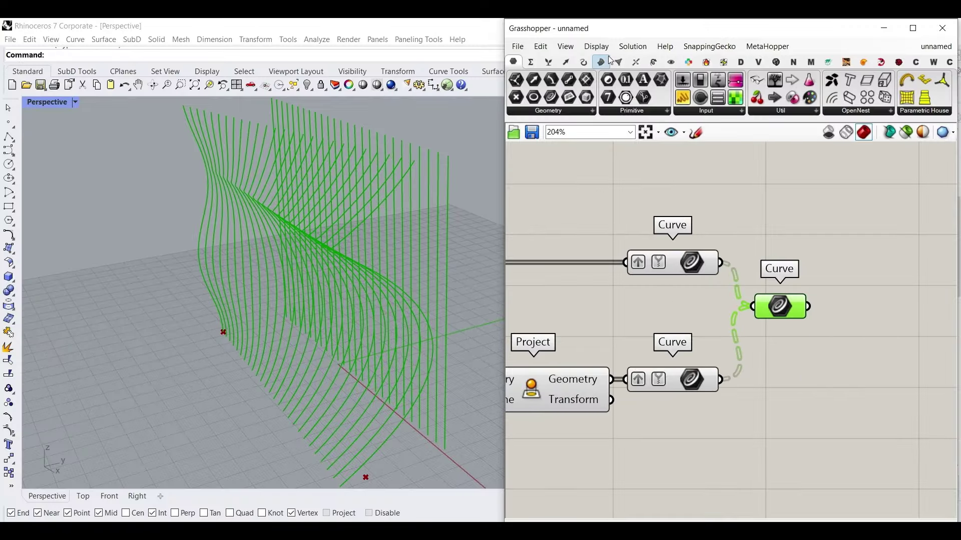
Loft the merged curve pairs and bake the resulting surfaces with the default attributes
left_click(602, 62)
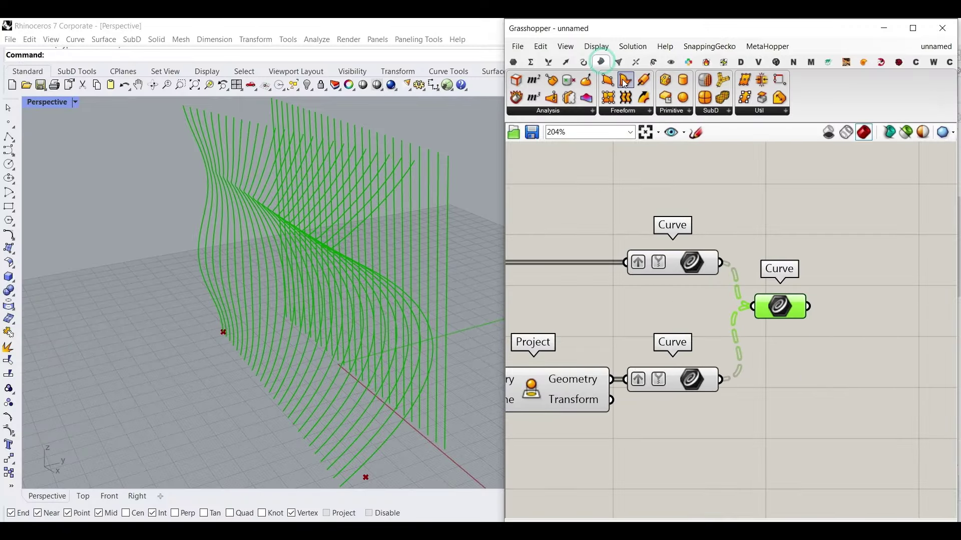
left_click_drag(729, 158, 851, 309)
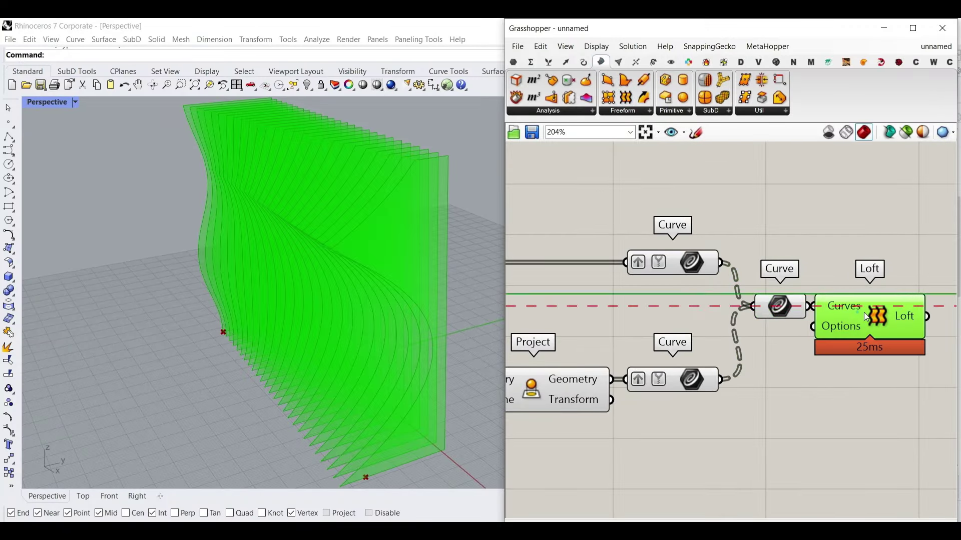
right_click(903, 316)
left_click(905, 335)
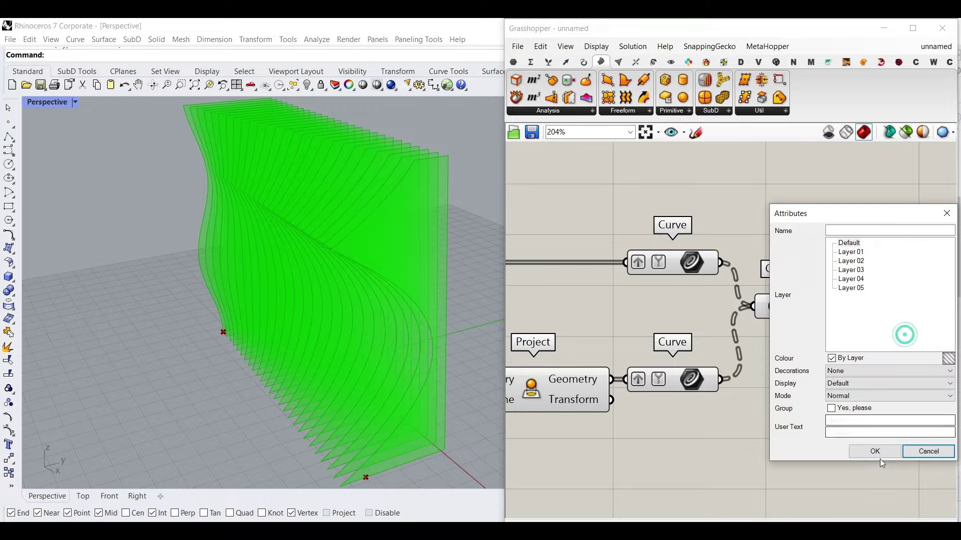
left_click(880, 453)
mouse_move(318, 381)
right_mouse_down()
mouse_move(495, 375)
mouse_move(326, 358)
mouse_move(180, 376)
right_mouse_up()
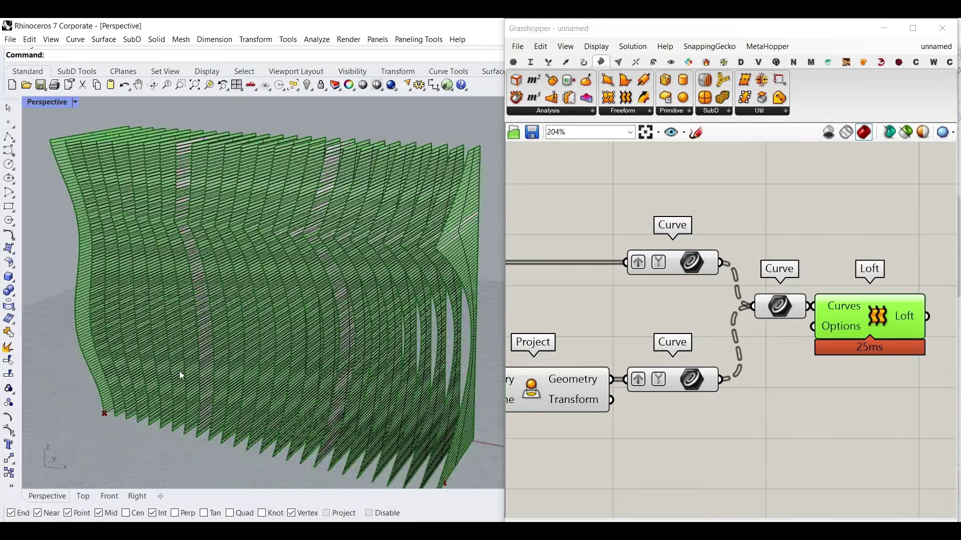
Delete the baked surfaces, the Loft component and the merging Curve parameter
left_click(102, 458)
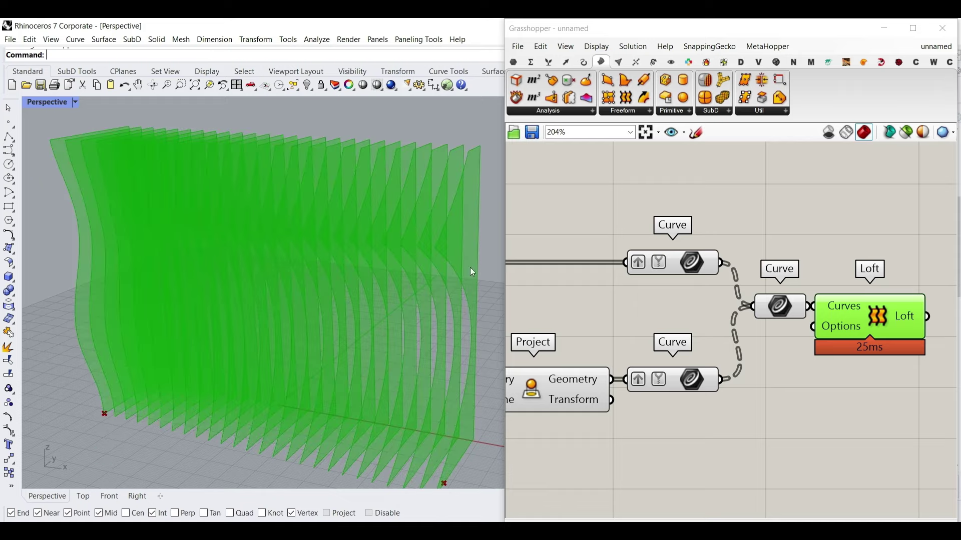
left_click_drag(902, 383, 767, 274)
key("Delete")
right_click_drag(315, 306, 232, 285)
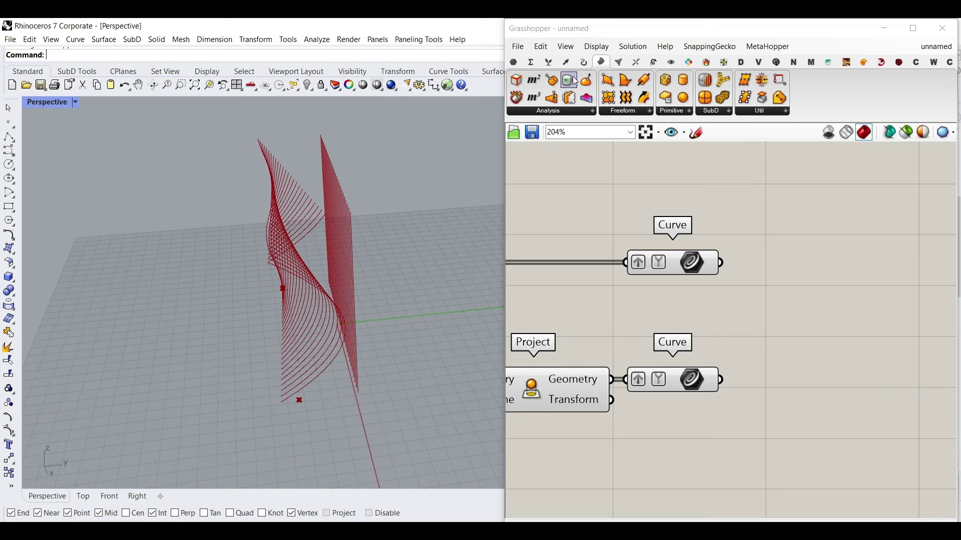
Add an End Points component to each of the two Curve parameters, wave and projected
left_click(584, 63)
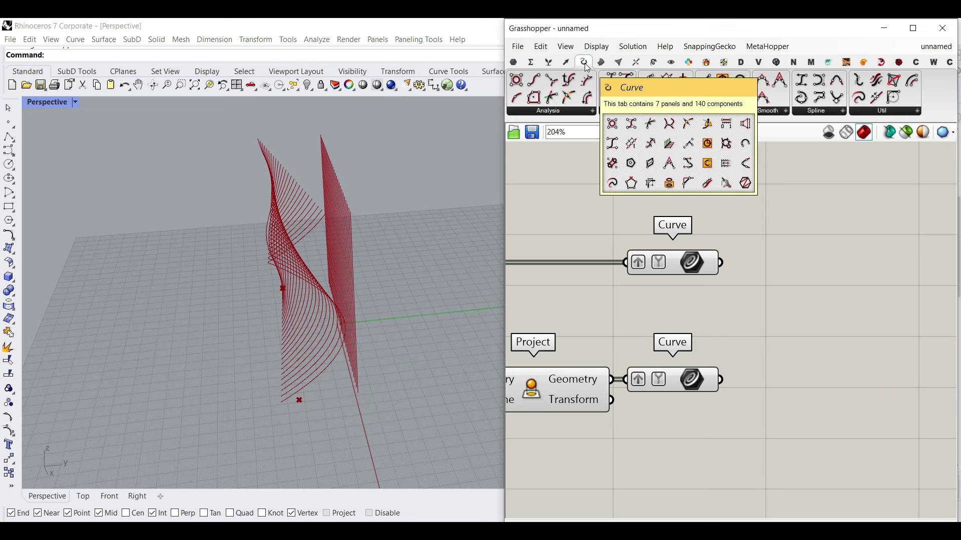
left_click_drag(522, 85, 794, 272)
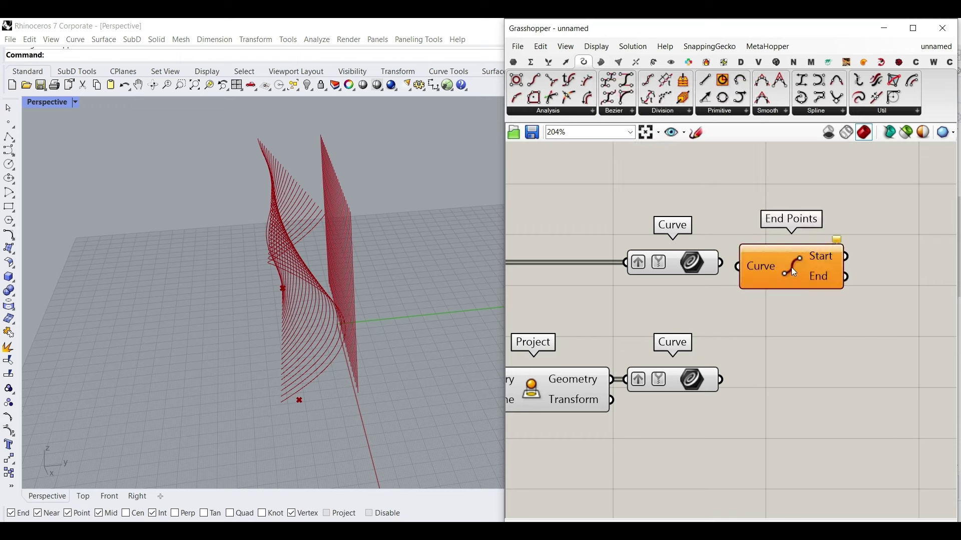
left_click_drag(726, 266, 739, 266)
left_click_drag(781, 269, 722, 379)
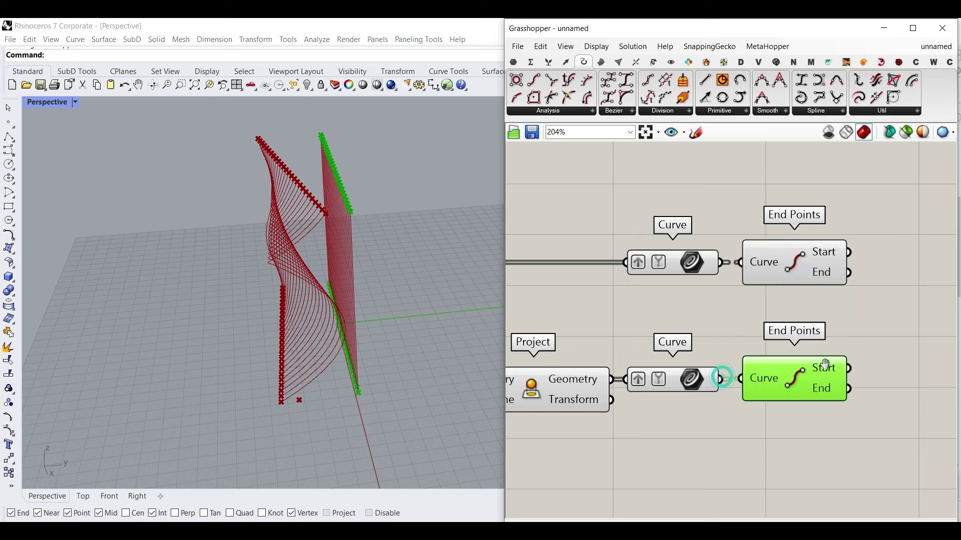
Add a Line component joining the Start points of the wave curves to the Start points of the projected curves
right_click_drag(820, 362, 714, 365)
left_click_drag(704, 82, 867, 335)
left_click_drag(739, 259, 802, 345)
left_click(847, 334)
right_click_drag(320, 380, 313, 305)
scroll(318, 418, "up", 3)
right_click_drag(269, 390, 306, 426)
scroll(307, 369, "down", 5)
right_click_drag(338, 158, 332, 206, "shift")
scroll(331, 204, "up", 4)
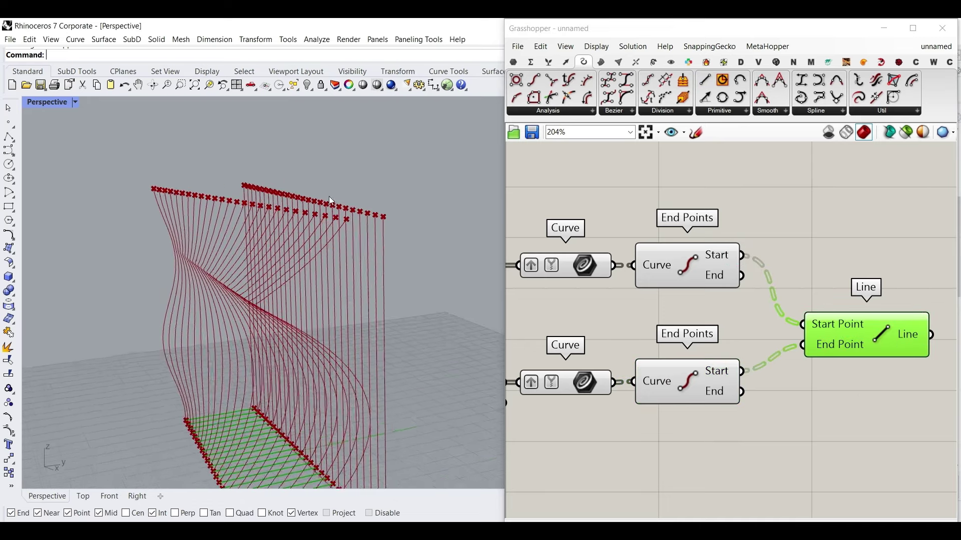
right_click_drag(892, 347, 825, 329)
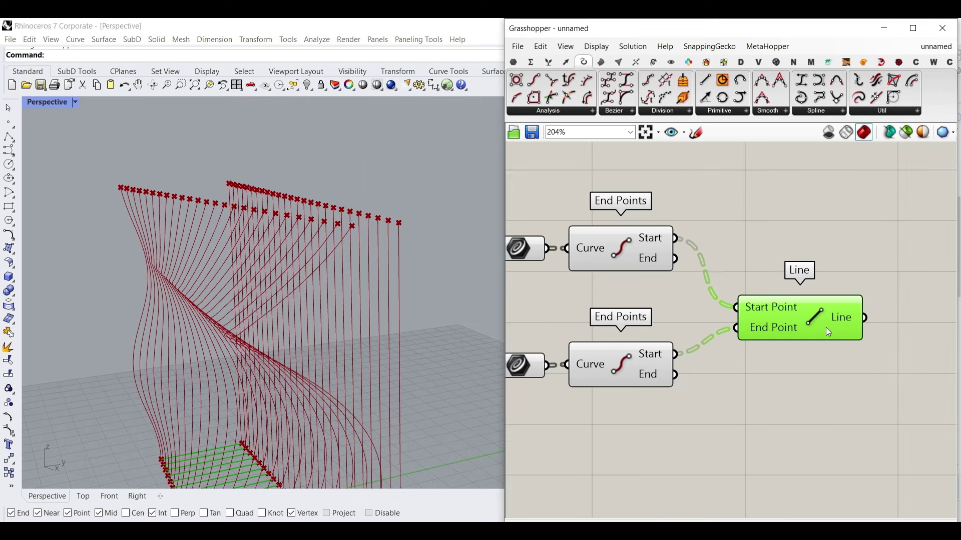
Add a second Line component below the first, joining the End outputs of both End Points components
left_click_drag(825, 328, 825, 269)
left_click_drag(799, 321, 798, 319)
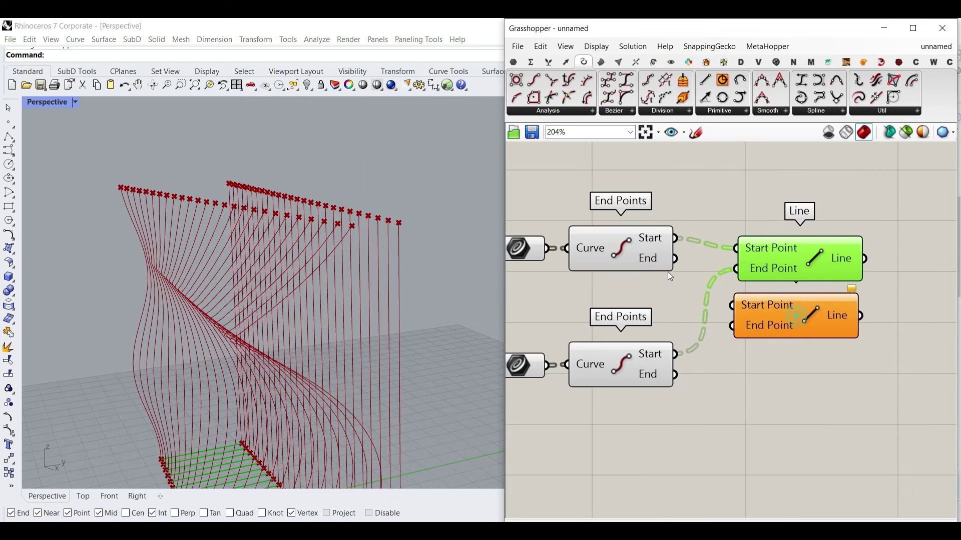
left_click_drag(674, 374, 732, 328)
right_click_drag(633, 335, 729, 328)
scroll(730, 328, "down", 5)
right_click_drag(661, 304, 688, 309)
scroll(688, 308, "up", 4)
right_click_drag(366, 331, 325, 330)
scroll(306, 307, "down", 6)
right_click_drag(845, 307, 708, 316)
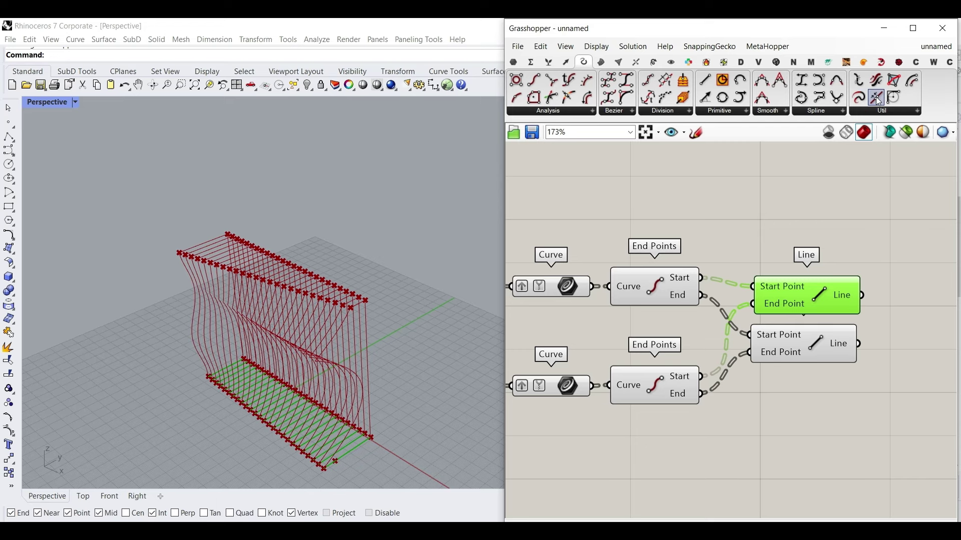
Add a Join Curves component and connect the wave and projected Curve parameters to its Curves input
left_click(877, 243)
right_click_drag(578, 277, 649, 281)
left_click_drag(630, 289, 591, 292)
right_click_drag(592, 294, 535, 272)
left_click_drag(544, 269, 816, 216)
right_click_drag(578, 360, 593, 347)
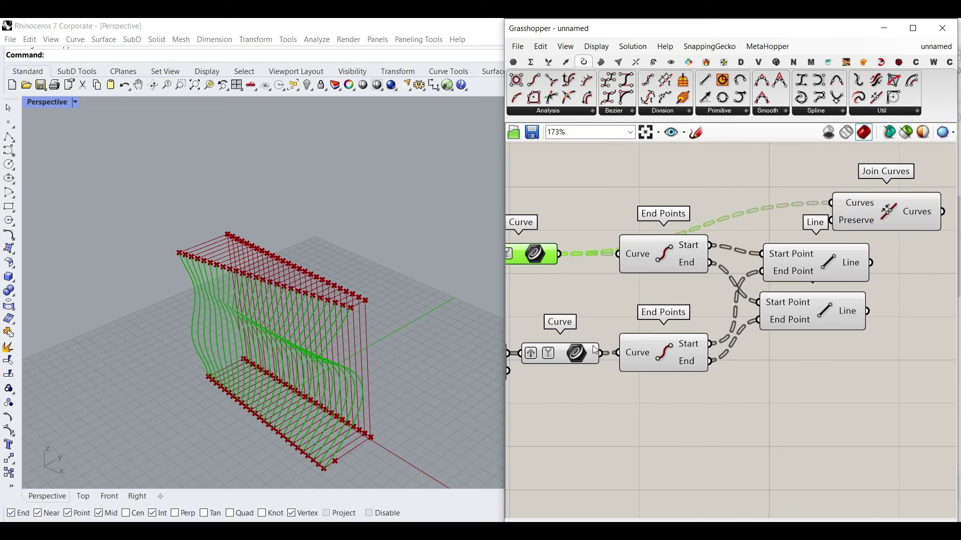
left_click_drag(603, 353, 831, 215)
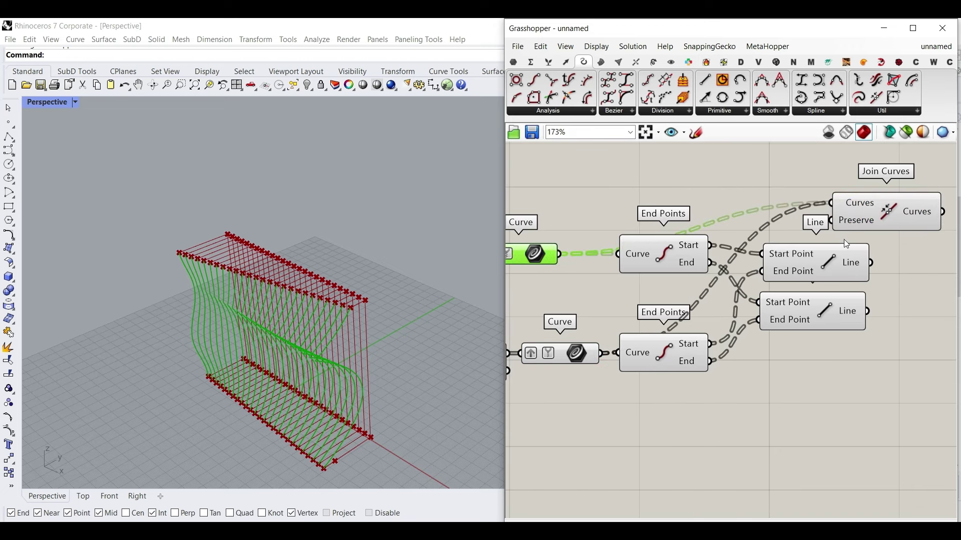
Connect both Line outputs to Join Curves' Curves input as well, and place the component beside the lines
right_click_drag(859, 260, 680, 278)
left_click_drag(659, 233, 659, 229)
left_click_drag(693, 333, 655, 220)
right_click_drag(690, 226, 623, 176)
left_click_drag(623, 176, 722, 275)
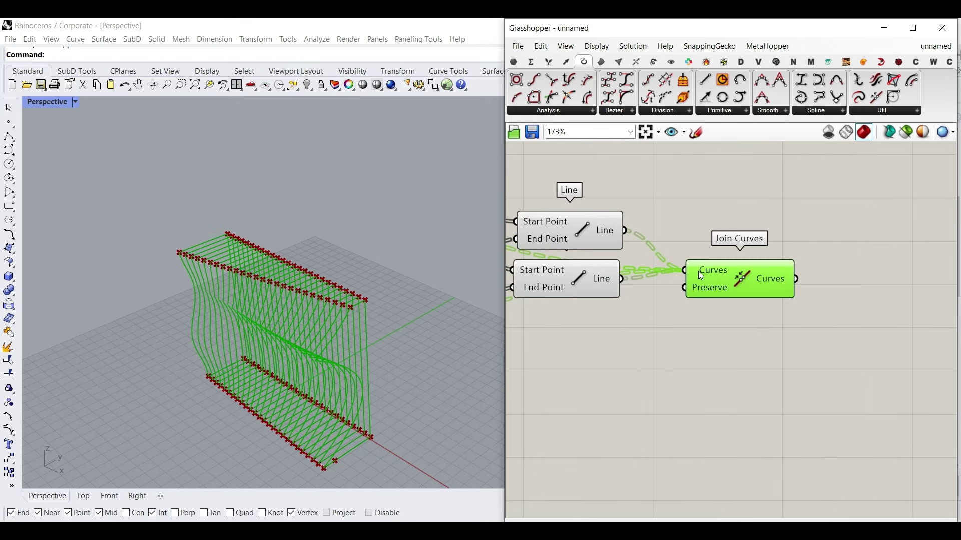
mouse_move(698, 272)
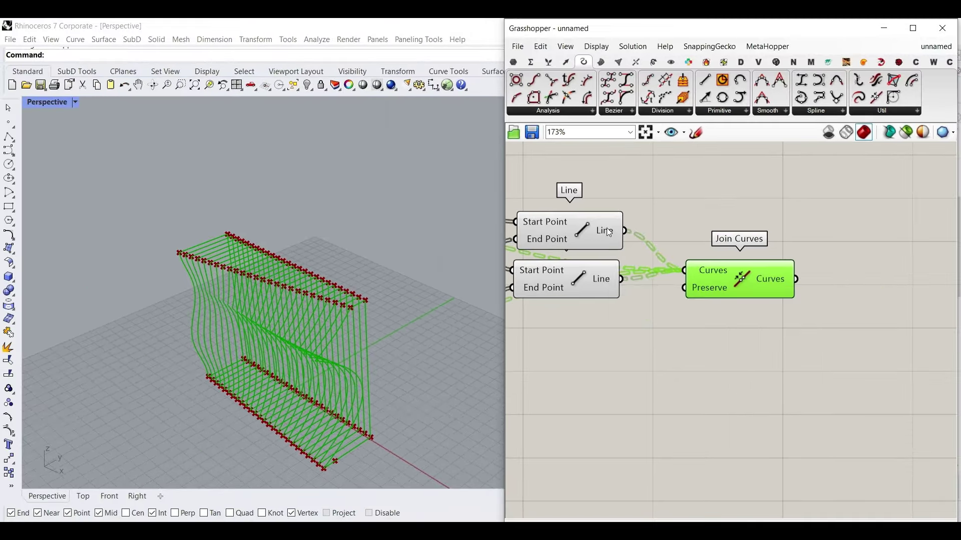
Enable Simplify on the Line outputs of both Line components
right_click(514, 183)
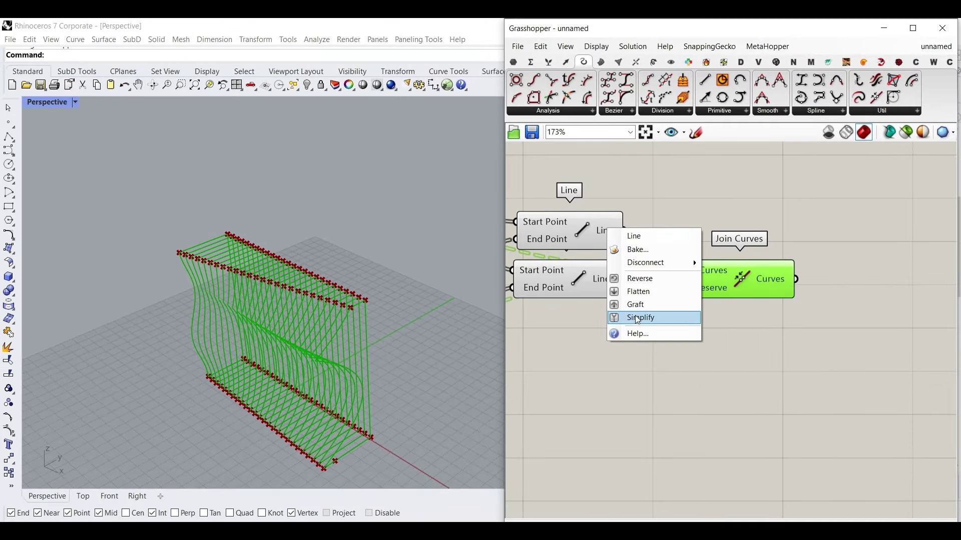
left_click(636, 318)
right_click(615, 281)
left_click(746, 314)
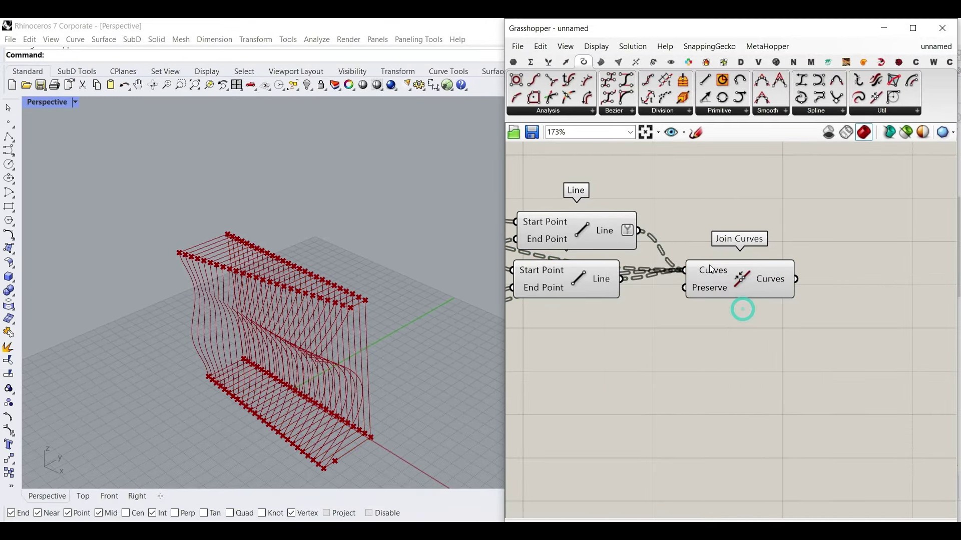
right_click(602, 283)
left_click(634, 368)
right_click_drag(510, 327, 718, 335)
right_click_drag(534, 251, 628, 258)
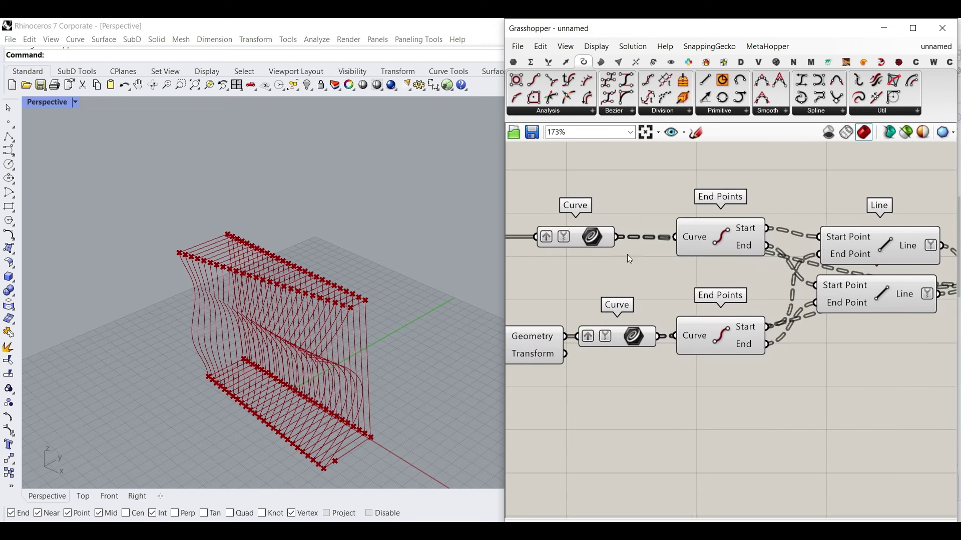
right_click_drag(908, 318, 485, 298)
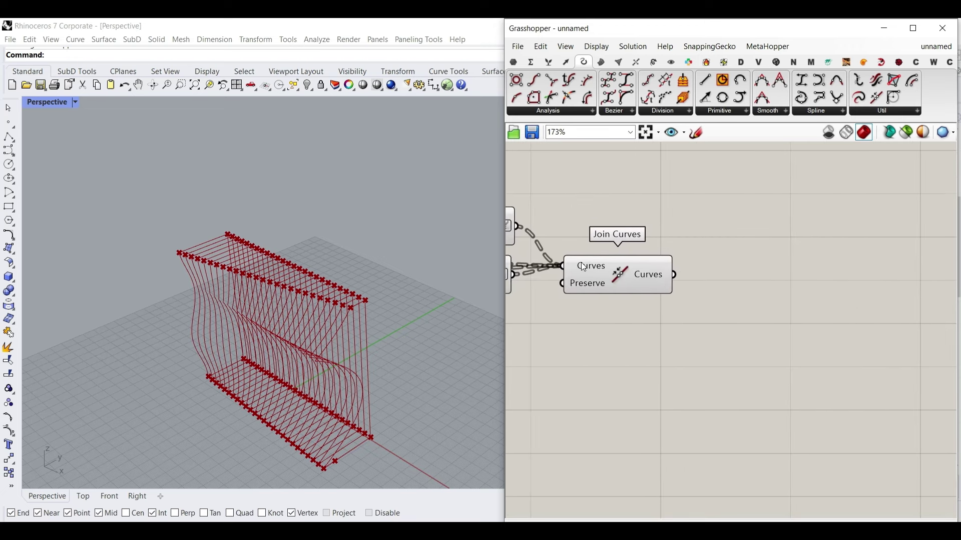
Turn off the preview of all components feeding Join Curves
left_click(653, 275)
scroll(654, 288, "down", 5)
right_click_drag(551, 314, 706, 324)
scroll(706, 324, "down", 3)
left_click_drag(798, 369, 566, 269)
right_click(592, 241)
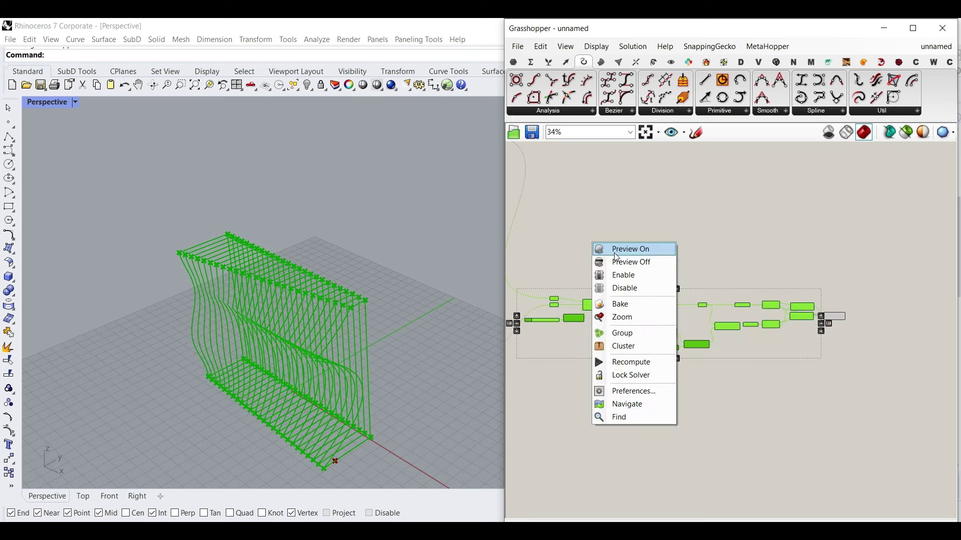
left_click(615, 262)
scroll(685, 305, "up", 5)
scroll(686, 305, "up", 7)
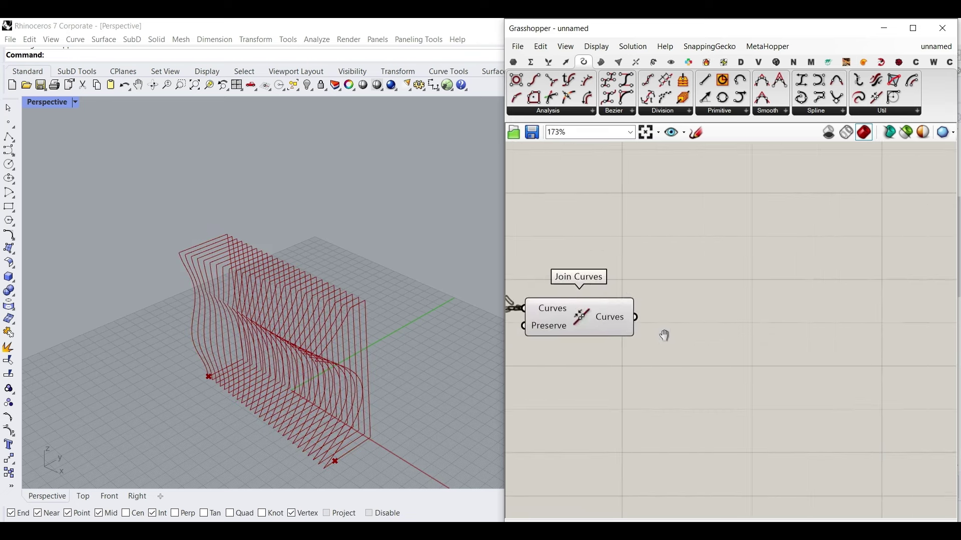
left_click(515, 63)
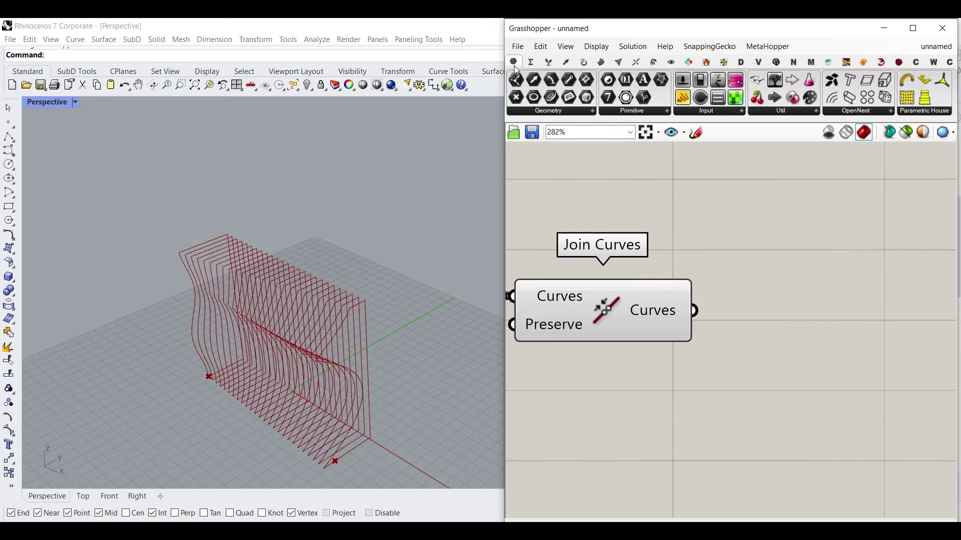
left_click(579, 108)
left_click_drag(638, 259, 721, 307)
left_click(761, 308)
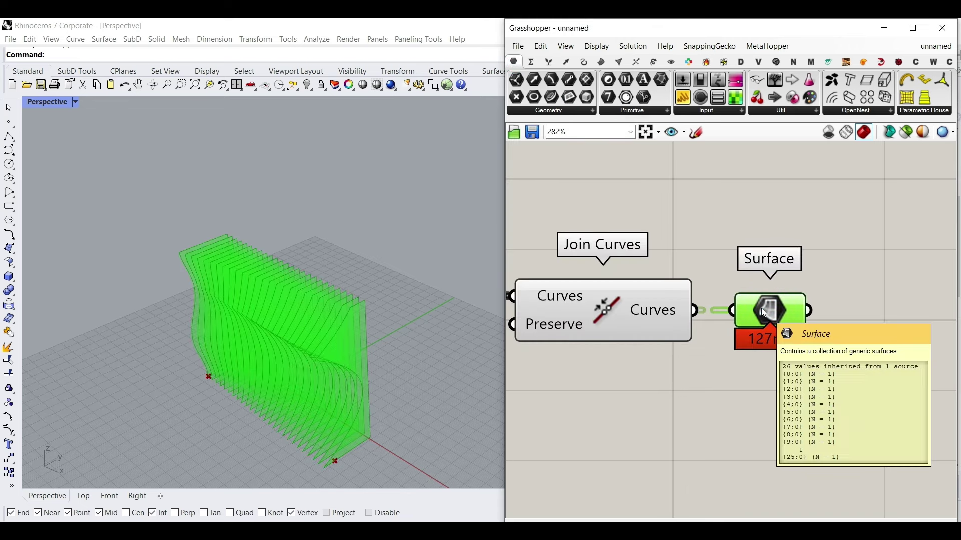
key("Delete")
Add a Boundary Surfaces component and connect the Join Curves output to its Edges input
left_click(602, 62)
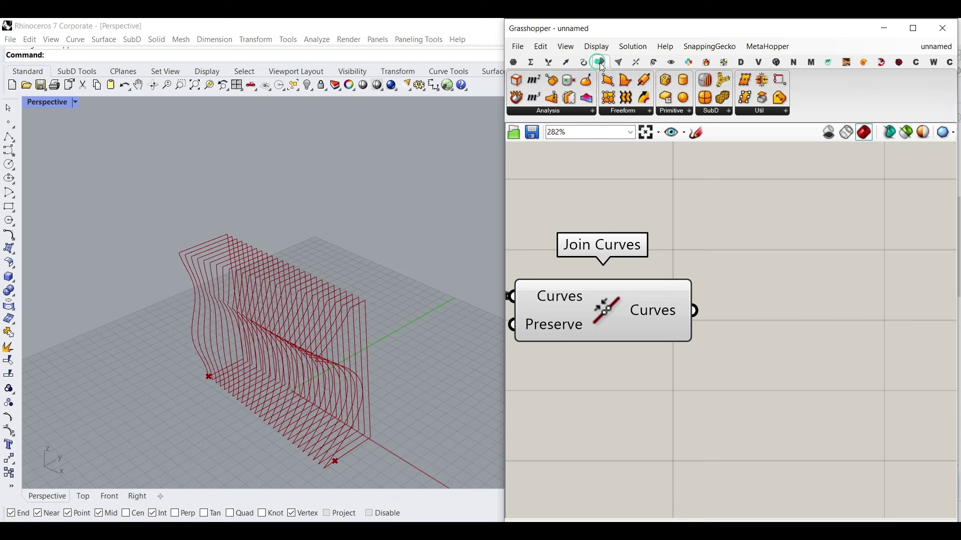
left_click_drag(848, 275, 835, 308)
left_click(731, 357)
Turn off the Join Curves preview and view the filled slices from a lower angle
scroll(751, 357, "down", 5)
right_click_drag(770, 359, 837, 344)
left_click_drag(790, 361, 665, 282)
middle_click(667, 224)
left_click(699, 243)
left_click(696, 246)
right_click_drag(361, 340, 420, 293)
scroll(665, 334, "down", 6)
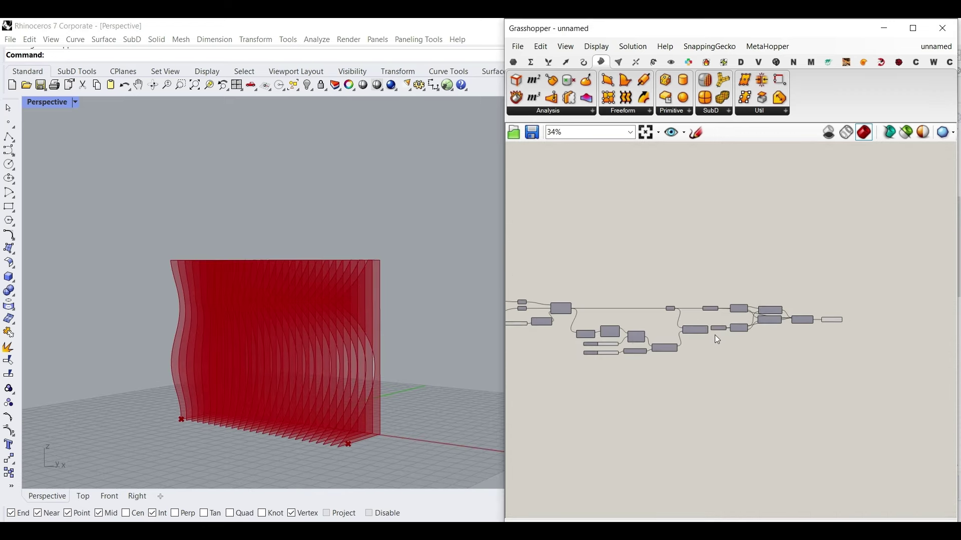
Add a Custom Preview component and connect the Boundary Surfaces output to its Geometry input
left_click(672, 62)
left_click(881, 101)
scroll(840, 325, "up", 10)
left_click(901, 324)
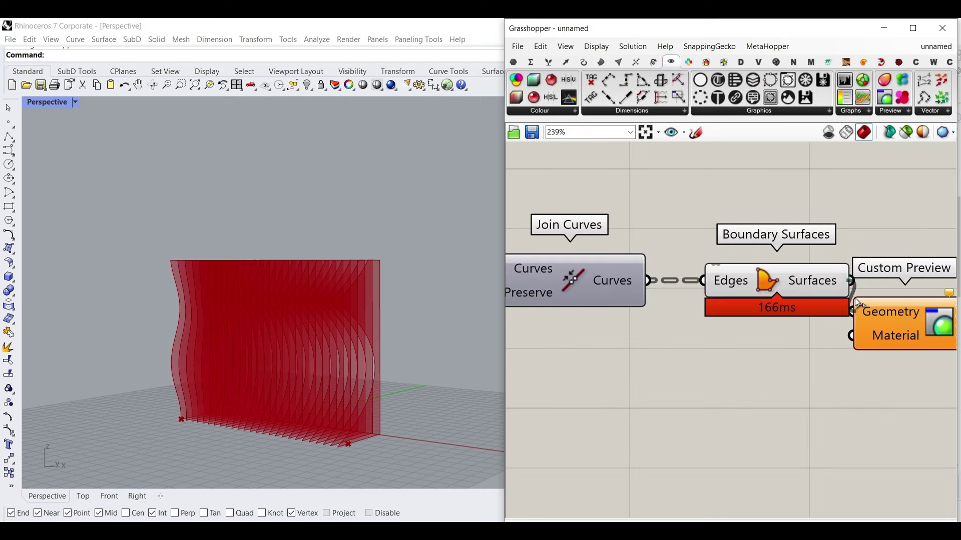
left_click_drag(856, 303, 854, 311)
right_click_drag(427, 418, 365, 431)
right_click_drag(745, 379, 655, 377)
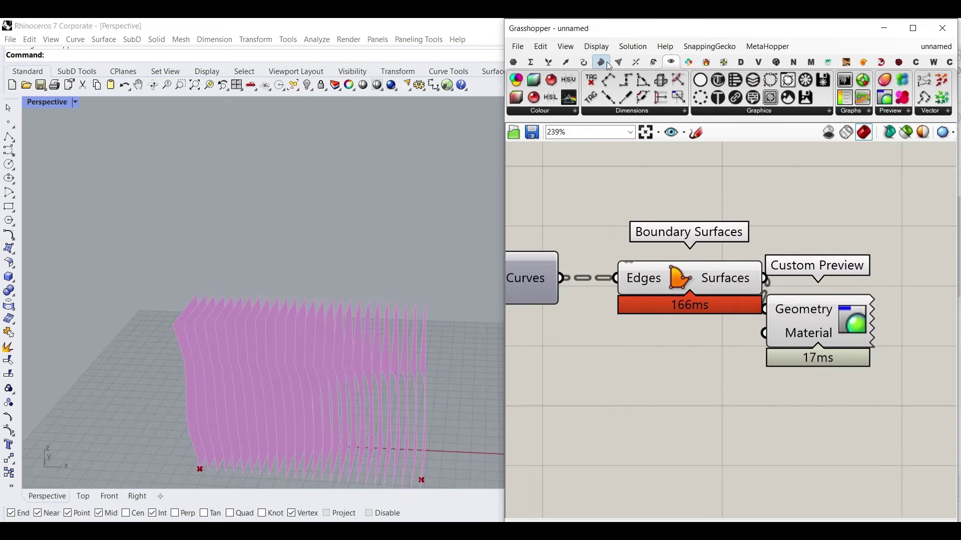
Add a Brep Edges component and connect the Boundary Surfaces output to its Brep input
left_click(601, 62)
left_click_drag(520, 83, 895, 225)
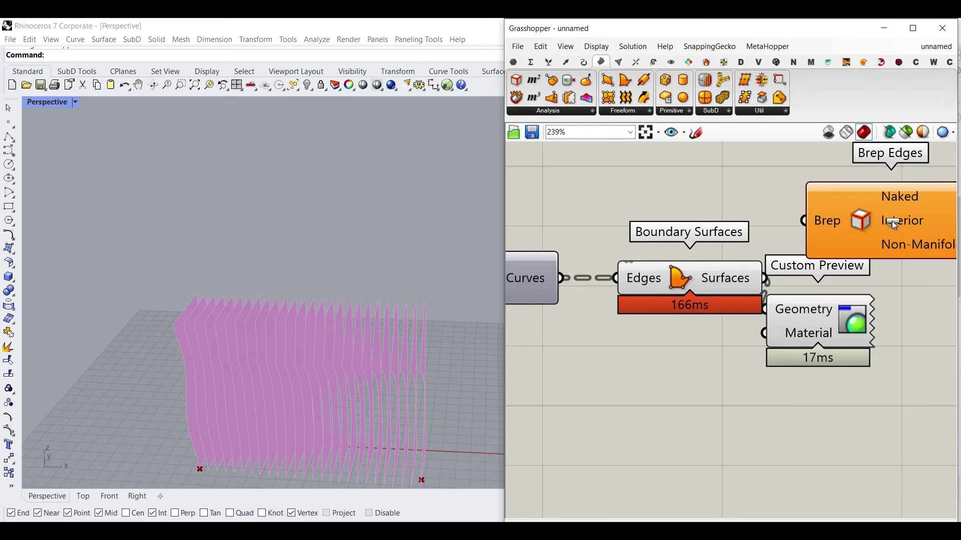
left_click_drag(761, 278, 804, 228)
right_click_drag(300, 340, 180, 300)
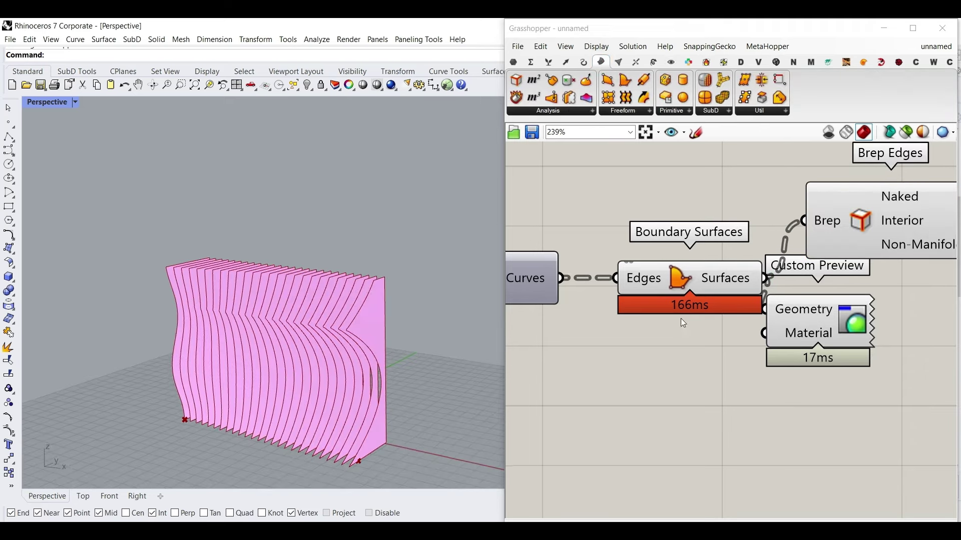
Lower the slider that controls the number of tweened slices
scroll(681, 319, "down", 9)
right_click_drag(682, 319, 774, 314)
scroll(775, 315, "up", 10)
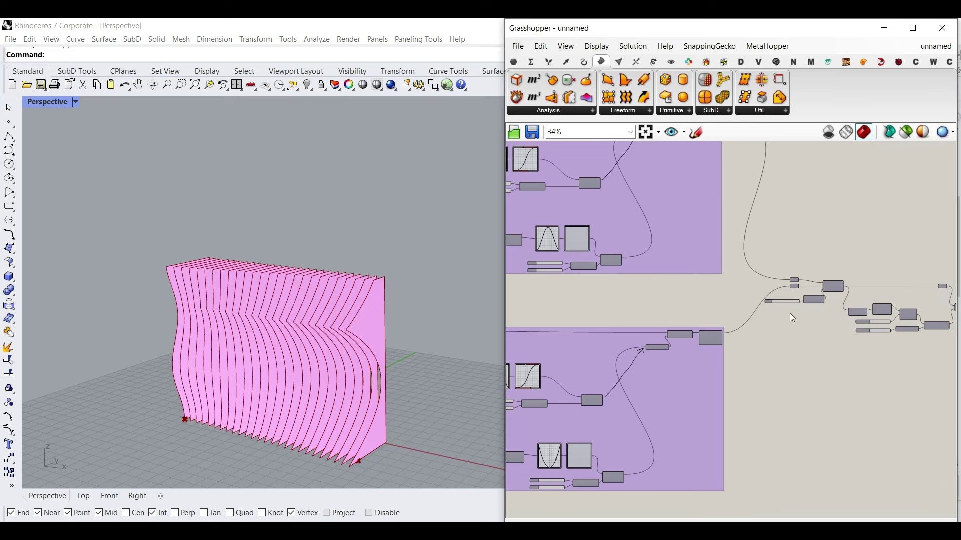
scroll(686, 292, "up", 1)
mouse_move(709, 293)
left_mouse_down()
mouse_move(678, 293)
mouse_move(693, 293)
left_mouse_up()
right_click_drag(670, 315, 735, 258)
scroll(735, 257, "down", 11)
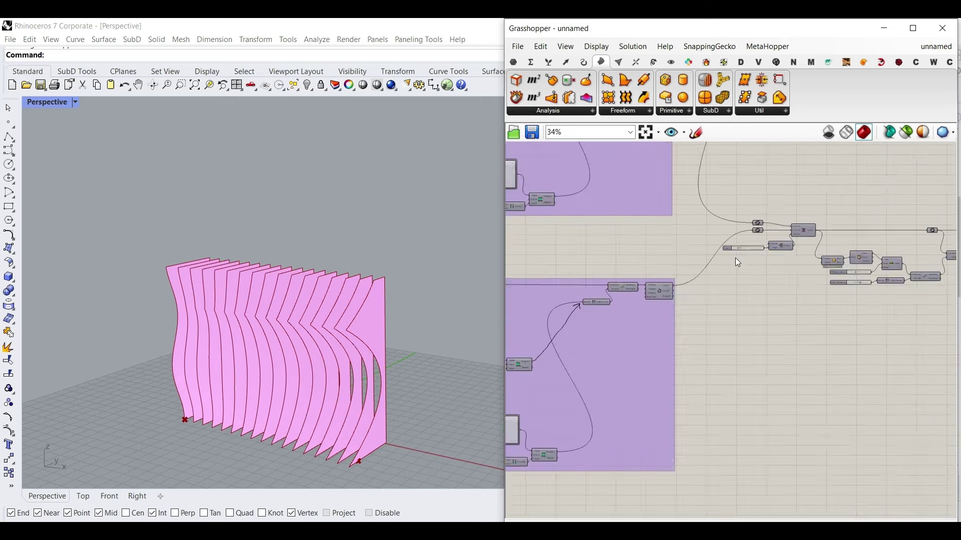
In the lower wave group, adjust the graph mapper handle, set Move 1 to -30.00, and raise Move 2
right_click_drag(525, 395, 736, 330)
scroll(706, 366, "up", 11)
mouse_move(749, 349)
left_mouse_down()
mouse_move(759, 347)
mouse_move(738, 331)
mouse_move(745, 334)
left_mouse_up()
right_click_drag(751, 500, 746, 366)
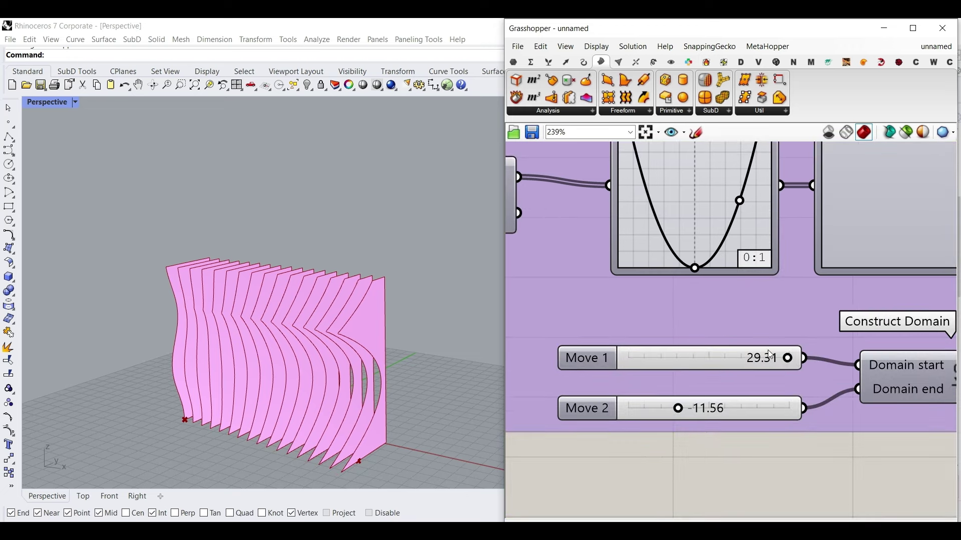
left_click_drag(766, 359, 623, 357)
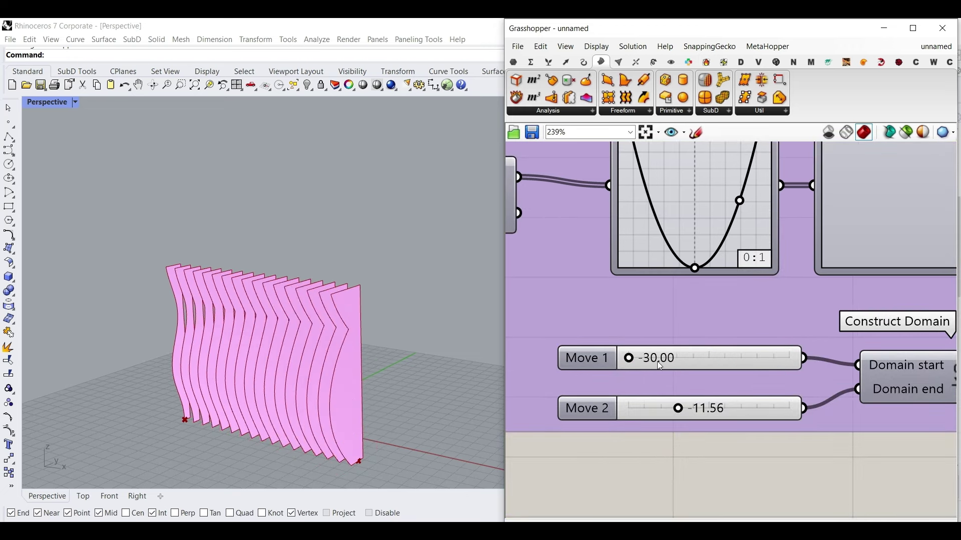
left_click_drag(683, 408, 761, 408)
right_click_drag(345, 340, 276, 326)
right_click_drag(755, 341, 762, 346)
In the upper wave group, shift the graph mapper's peak handle toward the start to produce more waves
scroll(762, 346, "down", 10)
right_click_drag(709, 307, 692, 339)
scroll(717, 257, "up", 9)
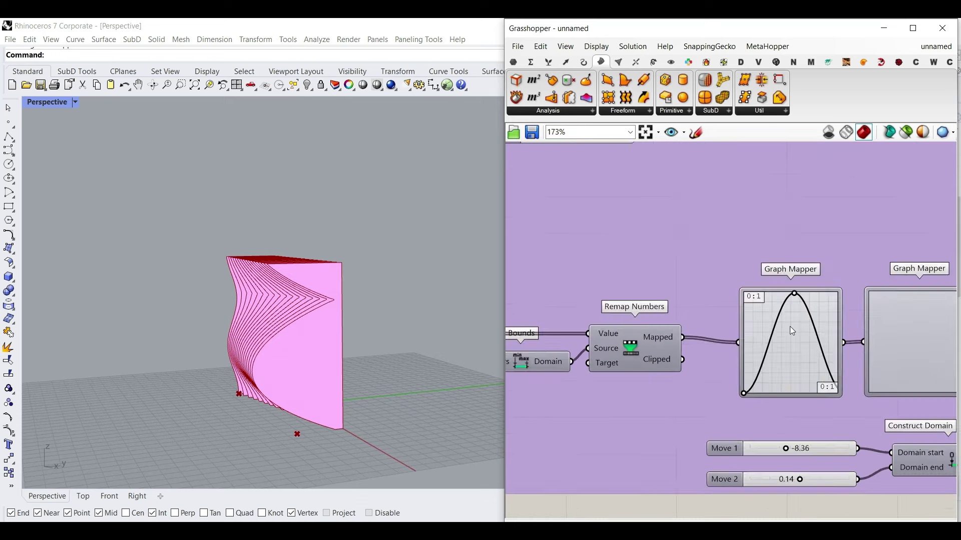
left_click_drag(792, 281, 751, 276)
right_click_drag(191, 391, 242, 390)
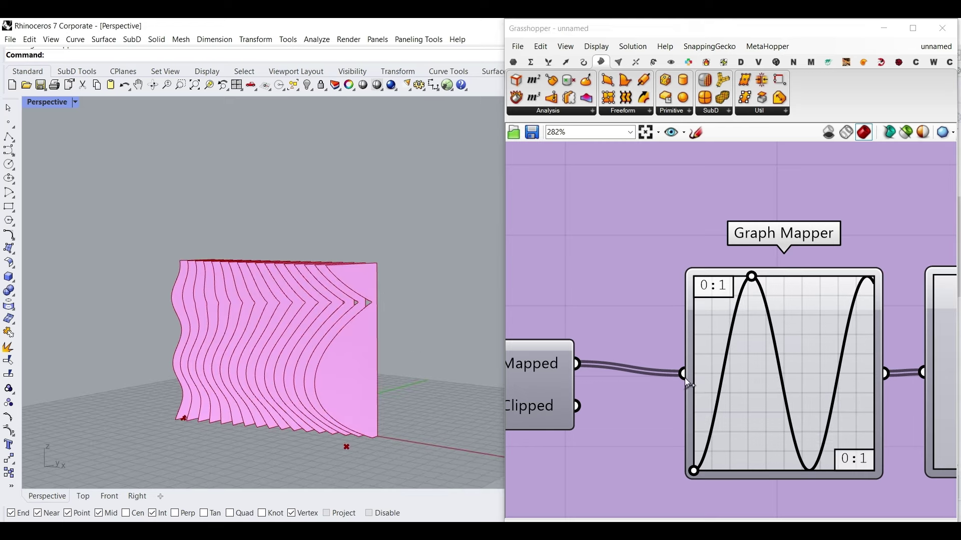
Set the Location slider feeding Evaluate Curve's Parameter input to 0.16
scroll(743, 379, "down", 9)
scroll(586, 392, "up", 1)
scroll(586, 396, "up", 6)
left_click_drag(598, 370, 581, 367)
right_click_drag(303, 357, 321, 280)
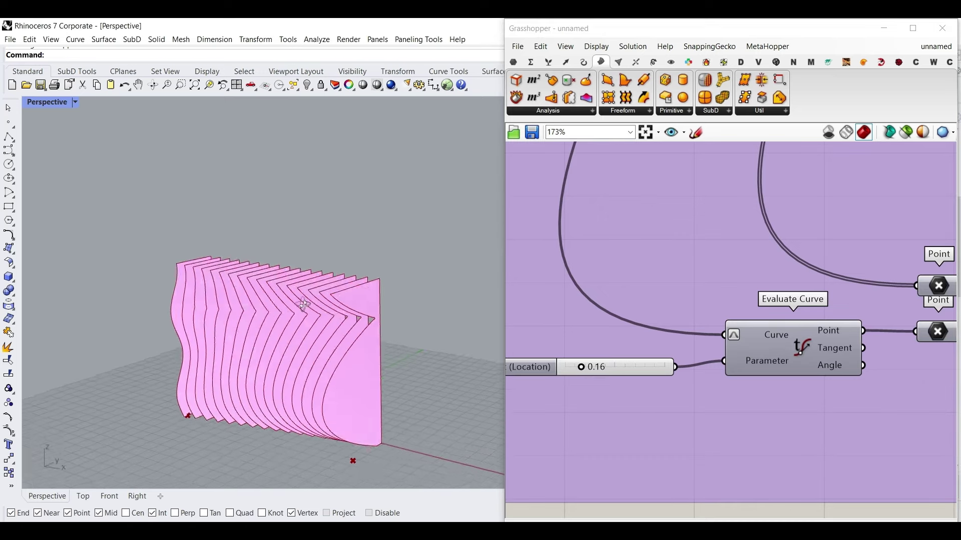
Place an Extrude component near Boundary Surfaces
scroll(671, 298, "down", 10)
right_click_drag(848, 297, 669, 299)
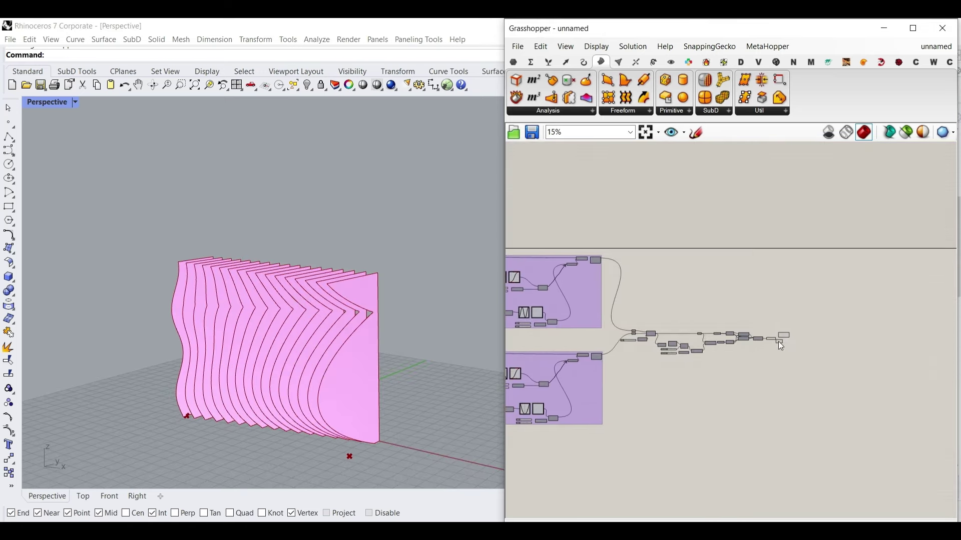
scroll(760, 349, "up", 9)
mouse_move(301, 368)
right_mouse_down()
mouse_move(353, 352)
mouse_move(313, 366)
right_mouse_up()
scroll(331, 354, "up", 8)
scroll(354, 353, "down", 9)
right_click_drag(853, 313, 724, 360)
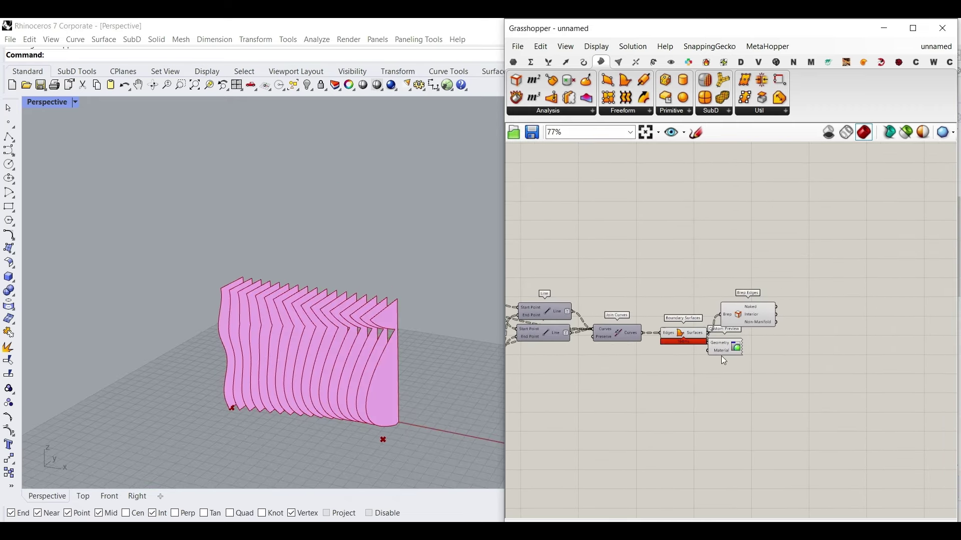
left_click(624, 108)
left_click(626, 242)
scroll(789, 343, "up", 4)
left_click(674, 419)
Move Brep Edges and Custom Preview farther along, then connect the Boundary Surfaces output to Extrude's Base input
left_click_drag(748, 379, 676, 284)
left_click_drag(716, 288, 884, 290)
scroll(630, 356, "up", 3)
left_click_drag(659, 463, 702, 321)
right_click_drag(791, 365, 681, 367)
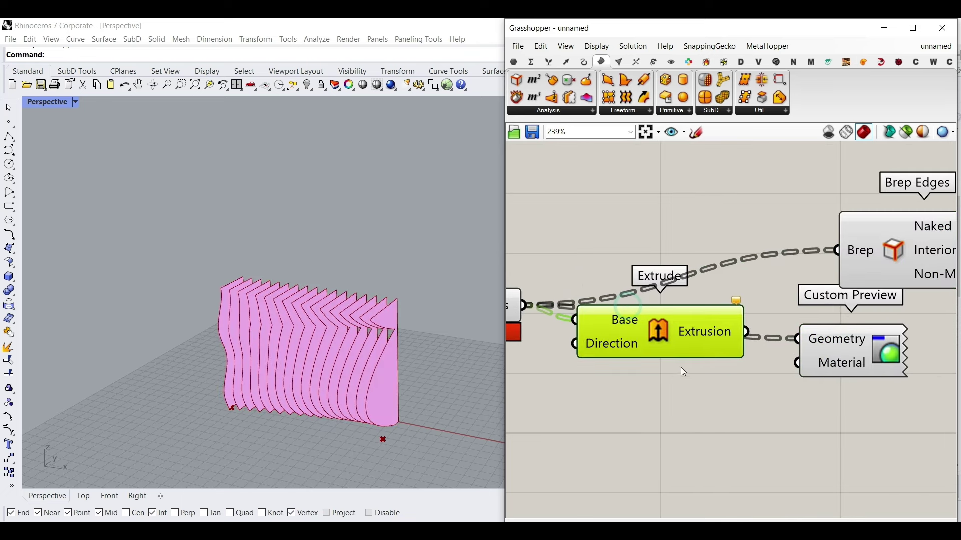
Connect the Extrusion output to Custom Preview's Geometry input and Brep Edges' Brep input, replacing the surface connections
left_click_drag(744, 335, 791, 340)
left_click_drag(814, 248, 837, 250)
right_click_drag(633, 347, 815, 361)
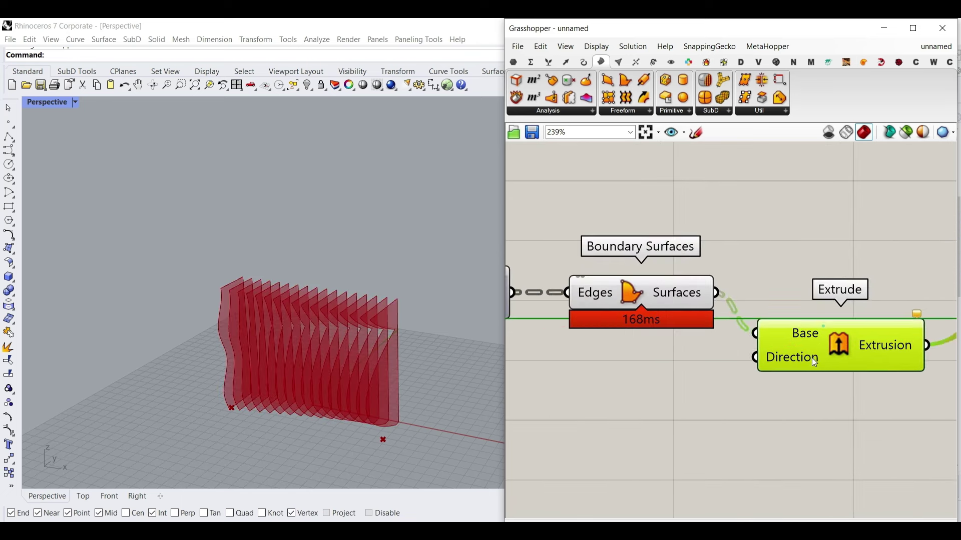
Add a Unit X component, connect its Unit vector to Extrude's Direction input, and place it below Boundary Surfaces
double_click(653, 410)
type("x")
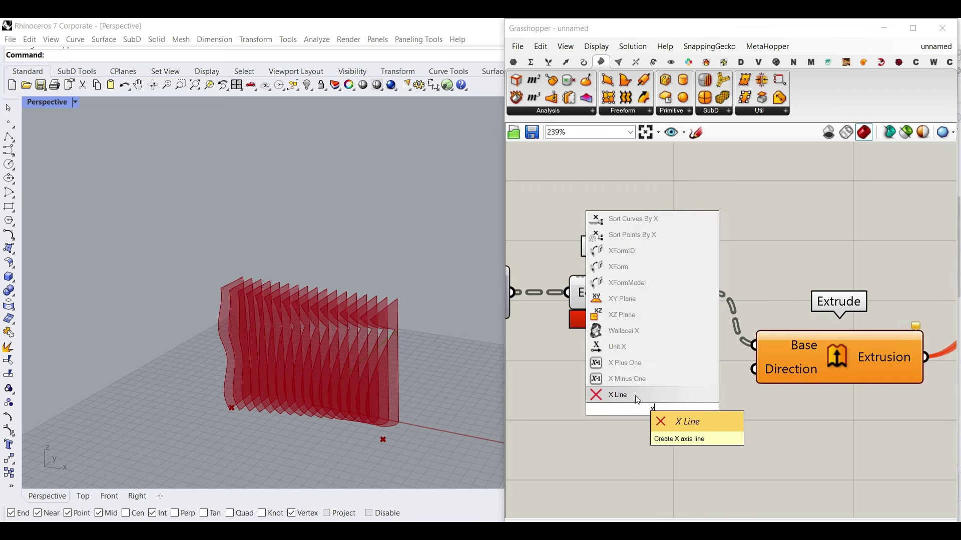
left_click(635, 395)
left_click_drag(742, 419, 740, 408)
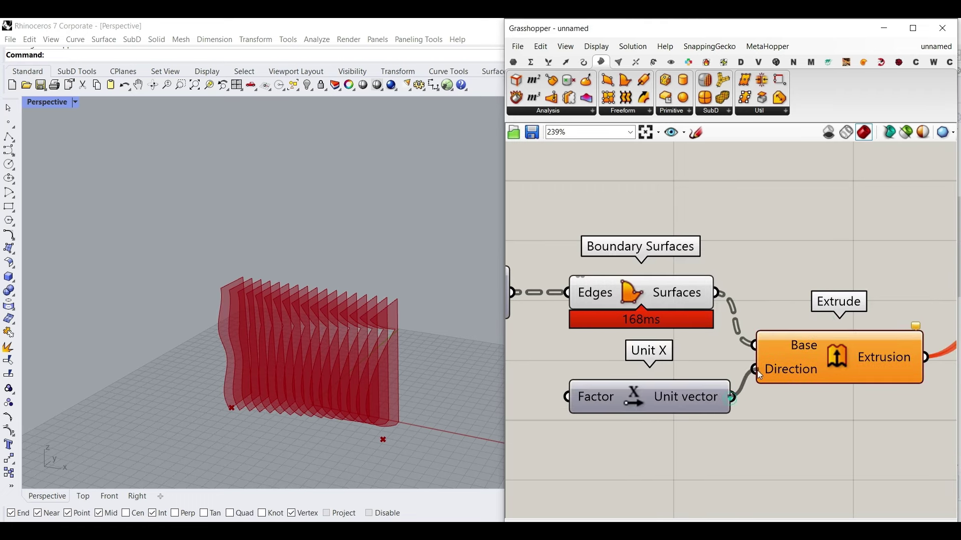
left_click_drag(757, 371, 756, 369)
right_click_drag(723, 417, 821, 390)
scroll(818, 392, "down", 3)
left_click_drag(759, 379, 745, 393)
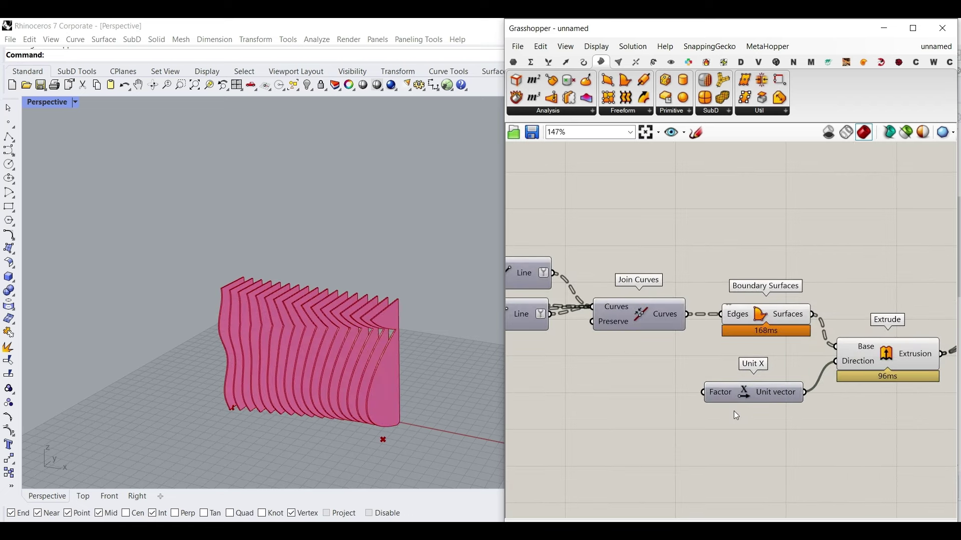
Add a Point parameter below the lower End Points component and connect its End output to it
right_click_drag(733, 411, 810, 353)
scroll(811, 352, "down", 4)
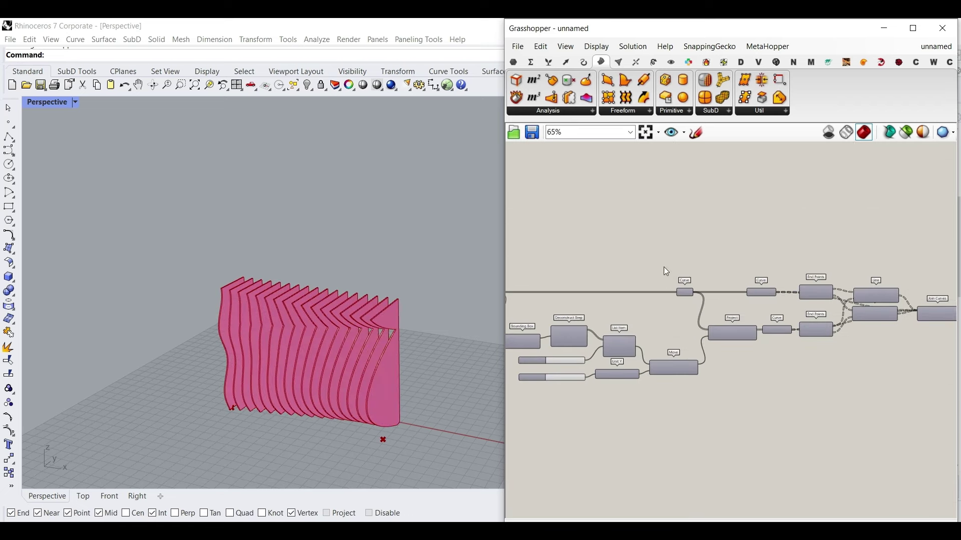
left_click(514, 62)
scroll(726, 362, "up", 4)
left_click_drag(567, 105, 705, 425)
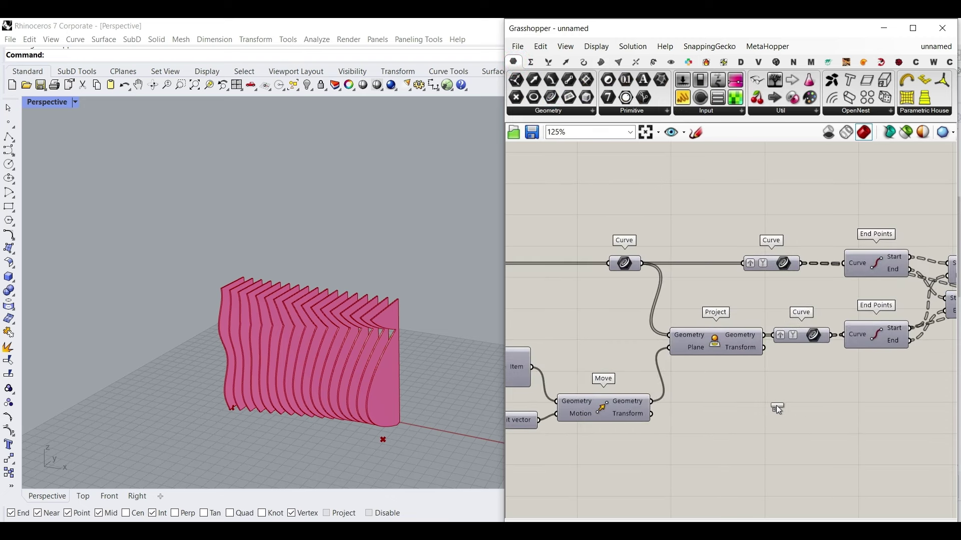
right_click_drag(818, 404, 631, 366)
scroll(657, 368, "up", 2)
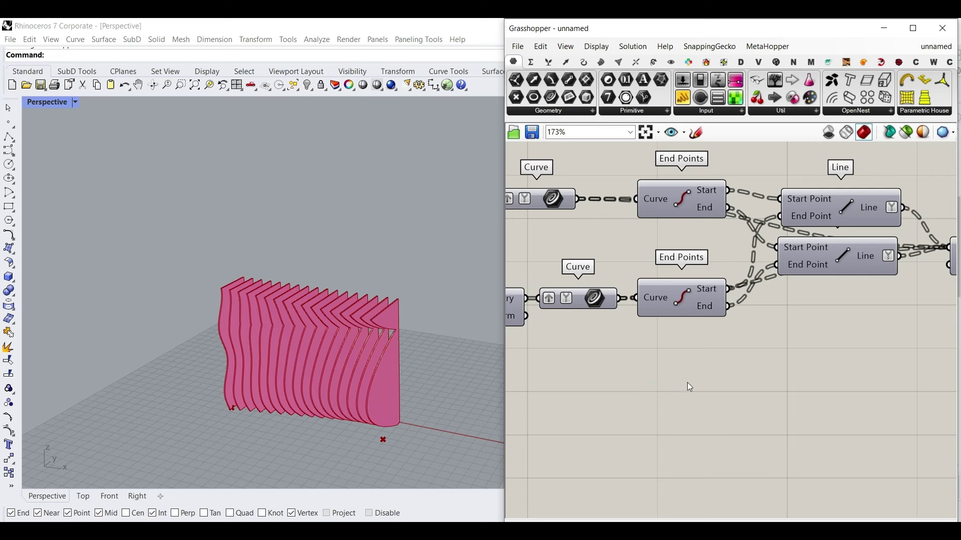
scroll(685, 380, "up", 3)
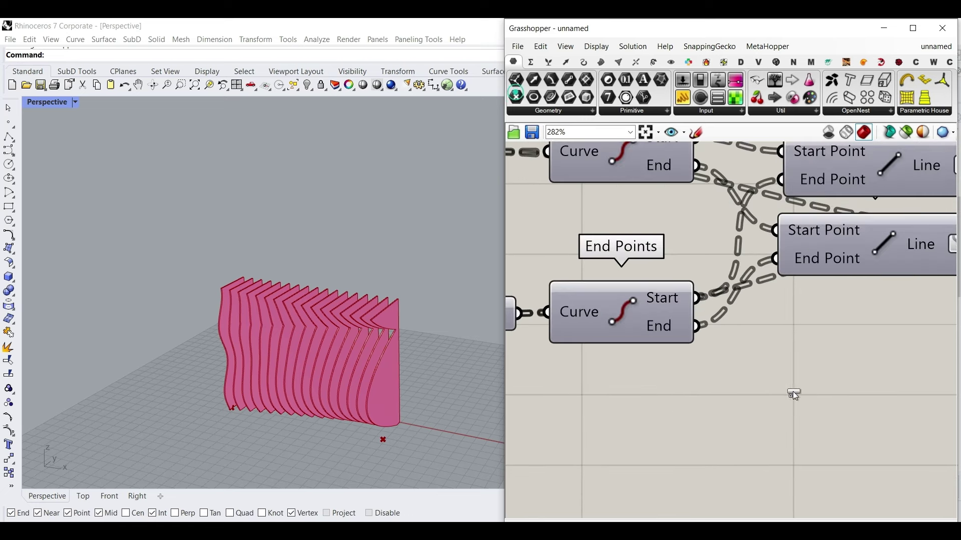
left_click_drag(795, 395, 775, 386)
left_click(777, 387)
Check the end points along the extruded slices, then reposition the Point parameter and flatten it
right_click_drag(377, 337, 257, 355)
scroll(318, 314, "up", 5)
right_click_drag(318, 313, 368, 300)
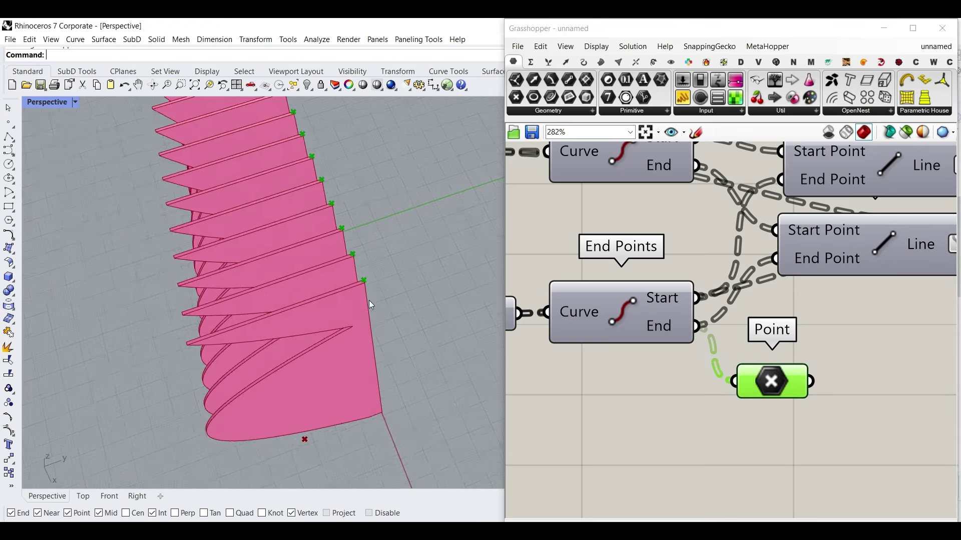
scroll(350, 270, "up", 3)
right_click_drag(790, 436, 613, 283)
left_click_drag(596, 237, 622, 333)
right_click(623, 333)
right_click(623, 332)
left_click(637, 386)
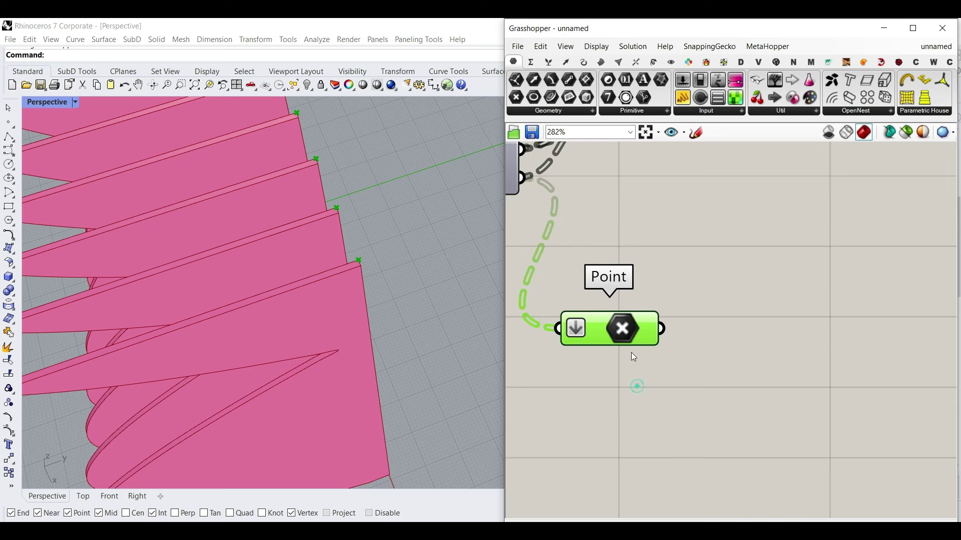
Add a List Item component to the right of the flattened Point parameter and connect the points to its List input
left_click(548, 63)
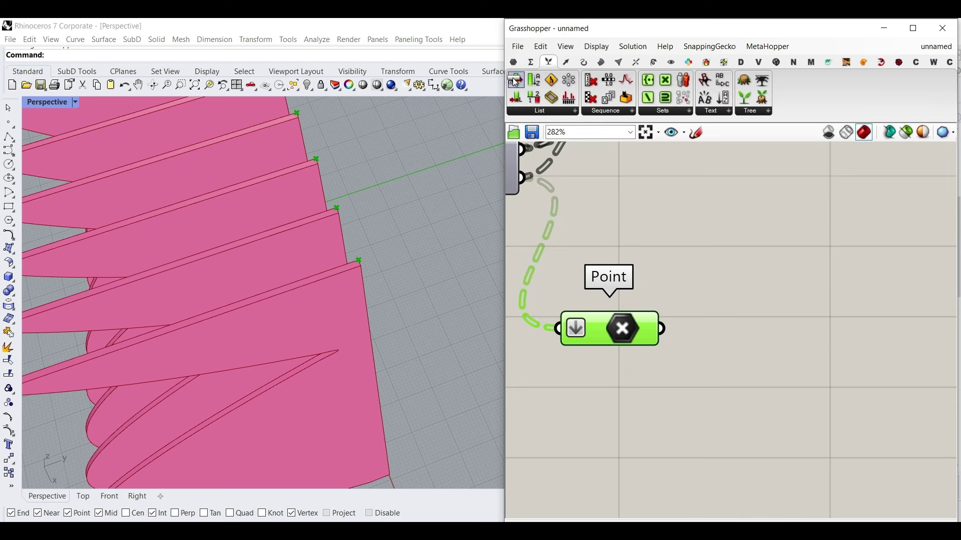
left_click(758, 354)
left_click_drag(661, 328, 686, 325)
left_click(761, 355)
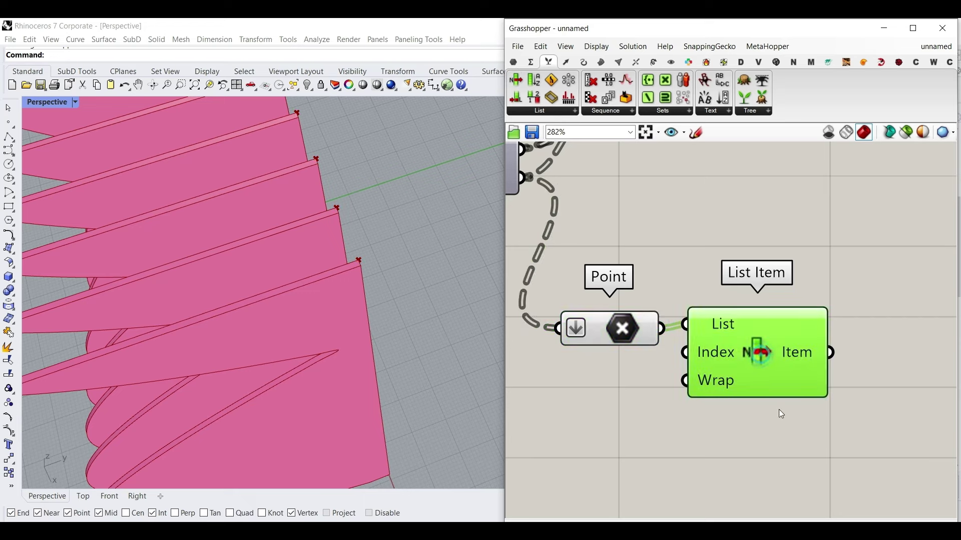
Add a +1 output to the List Item component so it also returns the neighbouring slice's end point
scroll(469, 427, "down", 5)
right_click_drag(339, 185, 278, 184)
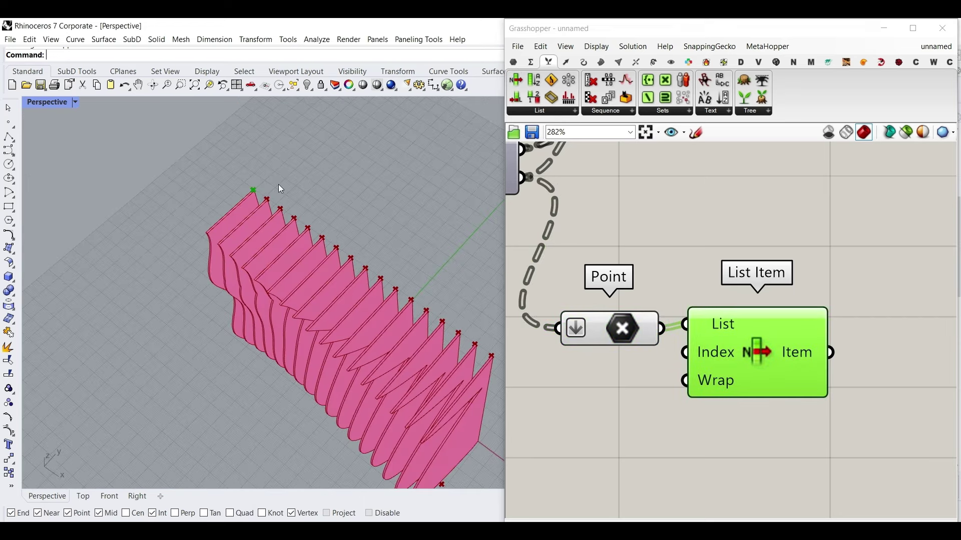
scroll(278, 184, "up", 8)
scroll(794, 404, "up", 4)
scroll(797, 409, "up", 2)
left_click(751, 386)
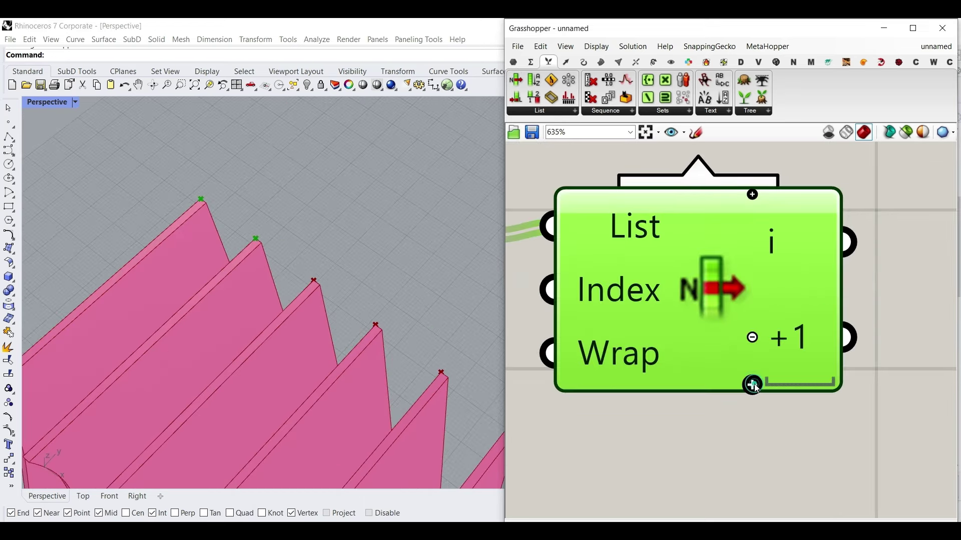
scroll(708, 349, "down", 6)
left_click_drag(661, 345, 672, 347)
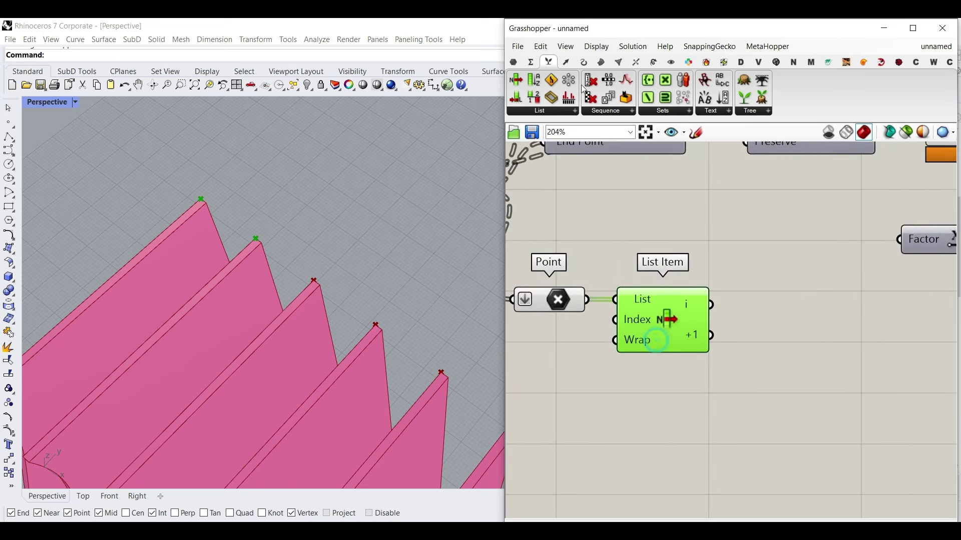
Add a Distance component and connect List Item's i output to Point A and its +1 output to Point B
left_click(566, 62)
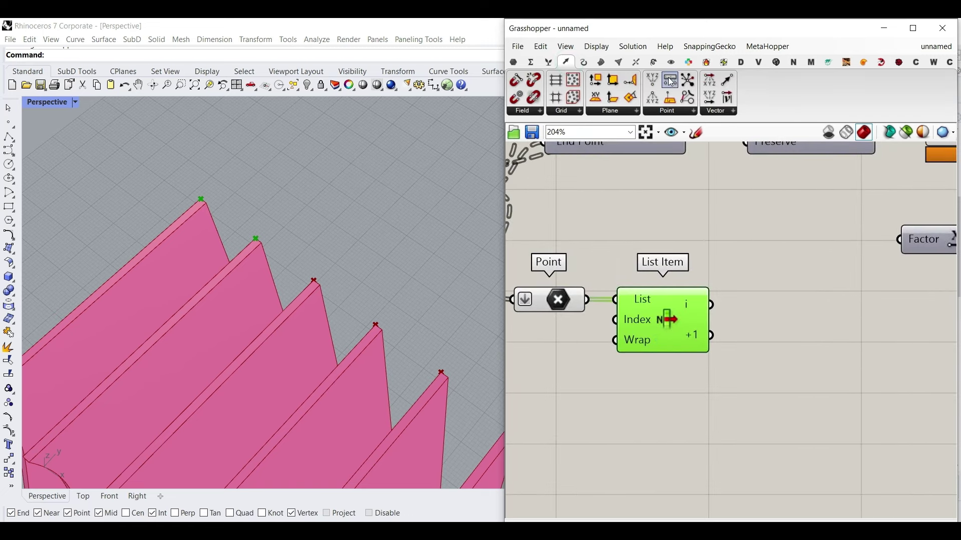
left_click_drag(800, 335, 801, 336)
scroll(741, 321, "up", 2)
left_click_drag(738, 330, 734, 323)
left_click_drag(701, 343, 733, 351)
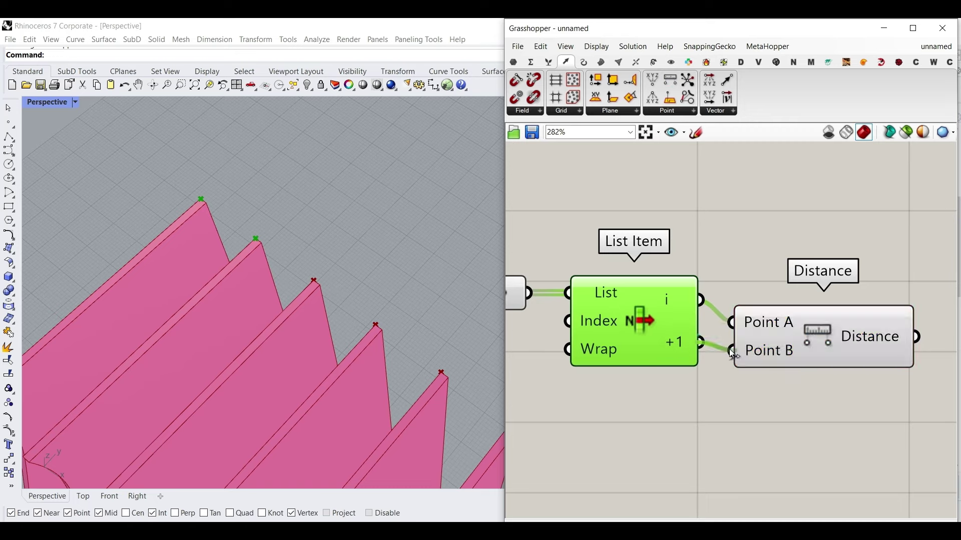
Connect the Distance output to Unit X's Factor input and inspect the extruded slices along the wall
scroll(699, 356, "down", 5)
right_click_drag(698, 355, 607, 360)
scroll(650, 341, "up", 1)
scroll(640, 337, "up", 3)
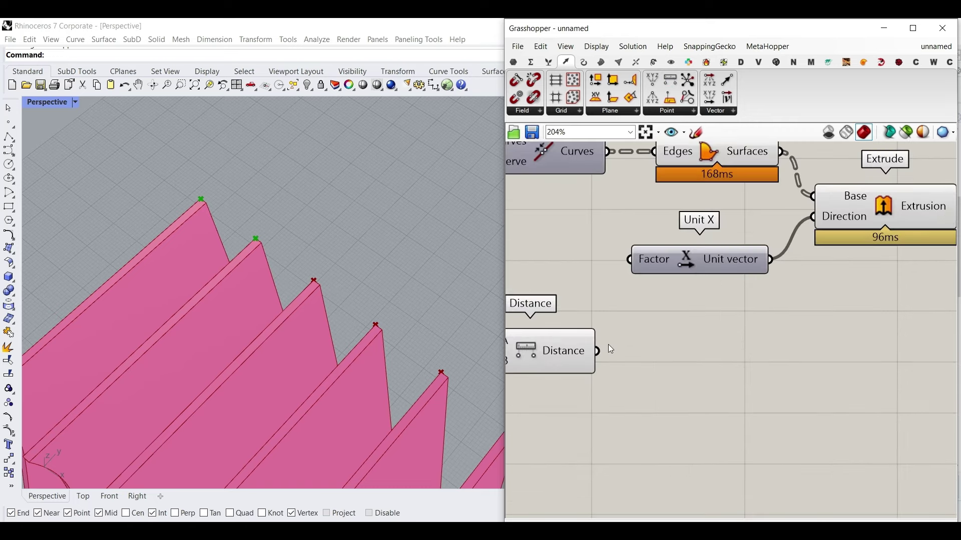
left_click_drag(590, 271, 629, 260)
scroll(465, 350, "down", 5)
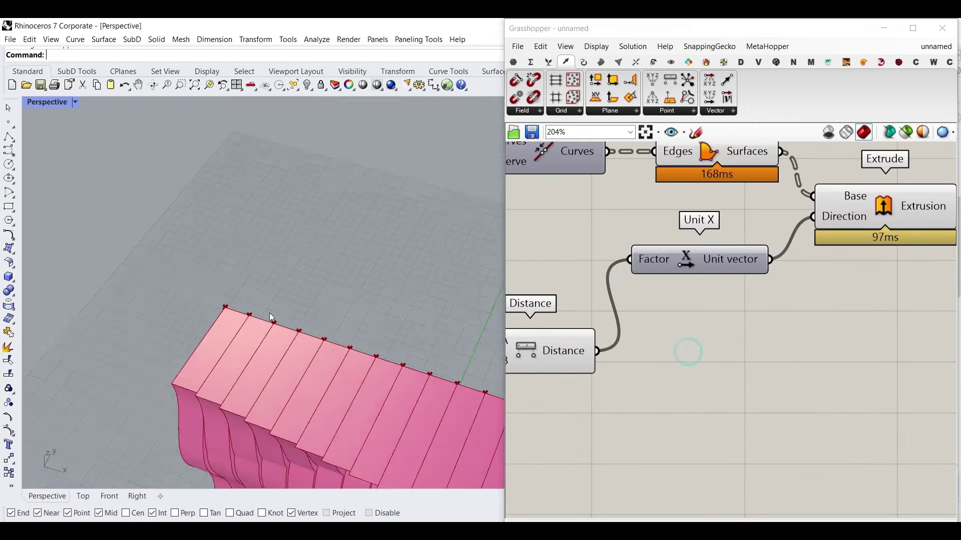
scroll(292, 358, "up", 6)
right_click_drag(360, 329, 317, 317)
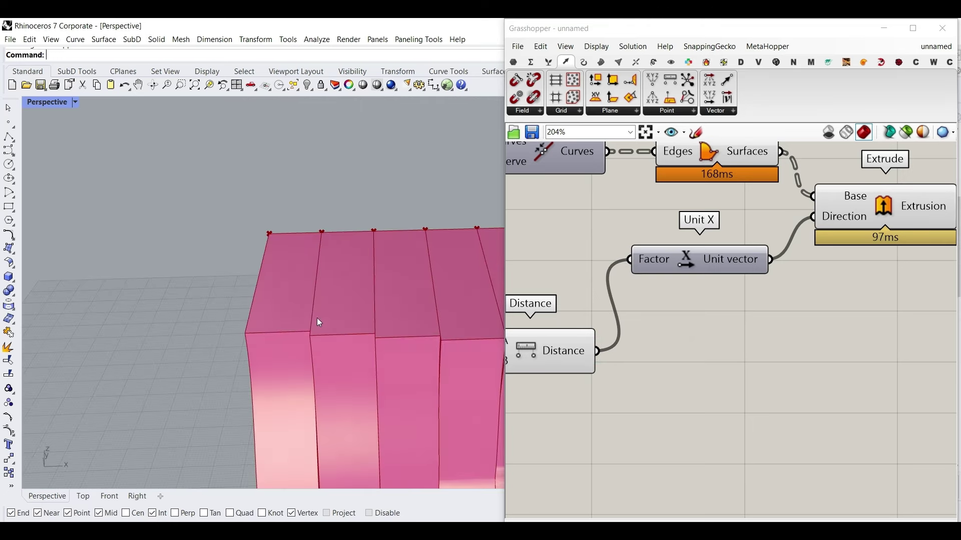
scroll(341, 317, "up", 4)
Add a Multiplication component below Unit X and connect the Distance output to its A input
left_click(530, 62)
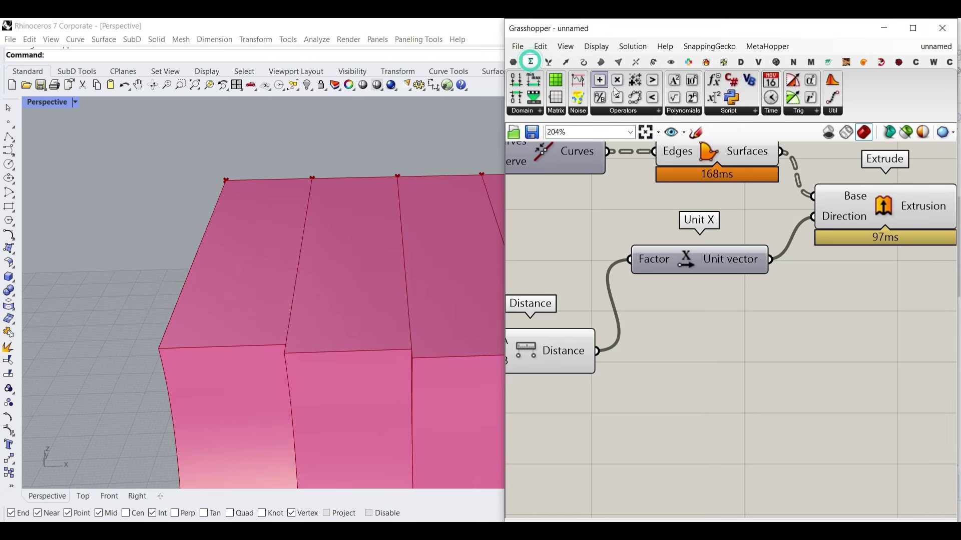
left_click_drag(645, 291, 673, 383)
right_click_drag(554, 414, 653, 424)
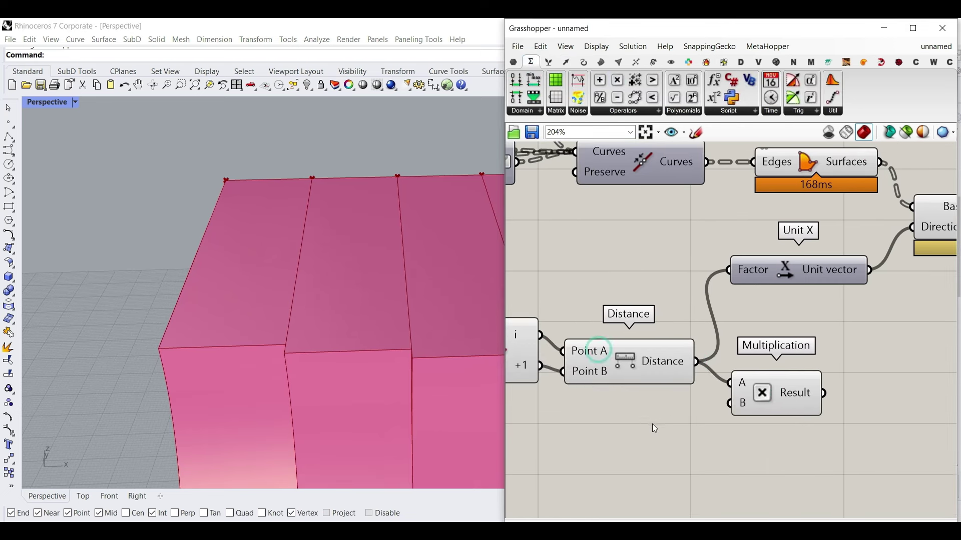
Create a number slider ranging from 0.1 to 1.00, name it %, and connect it to Multiplication's B input
double_click(653, 425)
type("0.1..1.00")
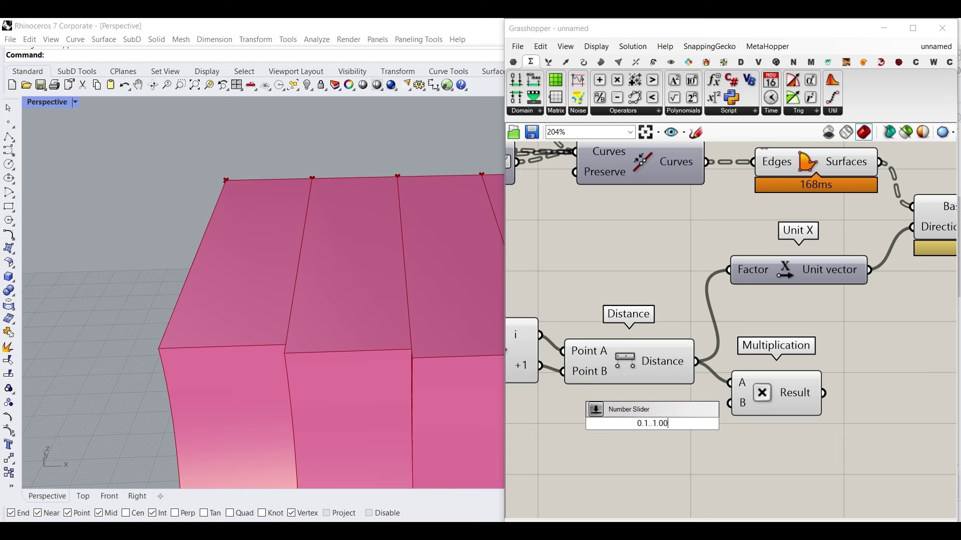
key("Return")
left_click_drag(711, 426, 640, 434)
right_click(640, 434)
left_click_drag(713, 397, 619, 392)
key("BackSpace")
key("Return")
left_click_drag(690, 434, 730, 411)
Connect Multiplication's Result to Unit X's Factor, then try the % slider at 1.00 and set it to 0.47
left_click_drag(745, 286, 743, 285)
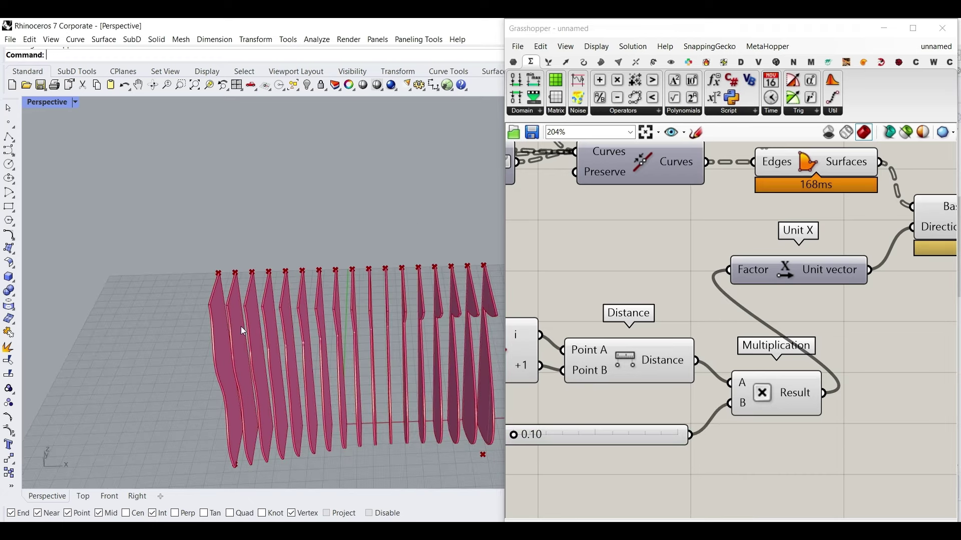
left_click_drag(515, 435, 697, 434)
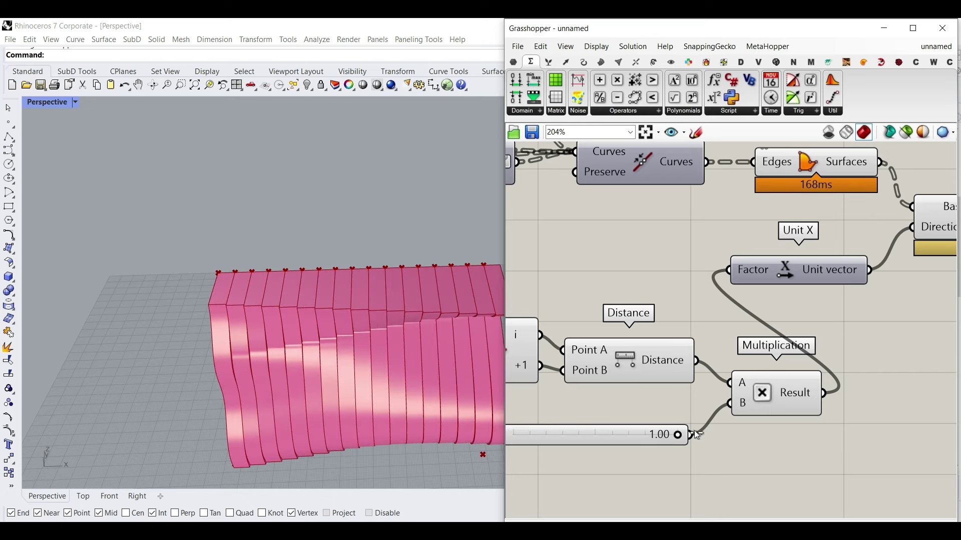
left_click_drag(615, 433, 584, 431)
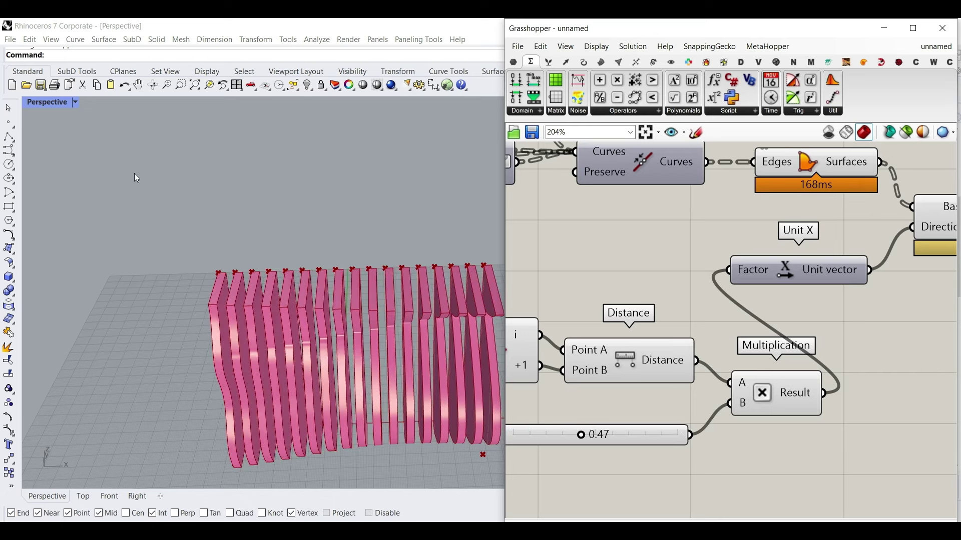
Switch the Perspective viewport to Rendered display and view the sliced wall from its end
right_click(59, 104)
left_click(69, 169)
right_click_drag(215, 242, 165, 253)
scroll(168, 253, "down", 4)
scroll(271, 289, "up", 6)
right_click_drag(286, 286, 255, 276)
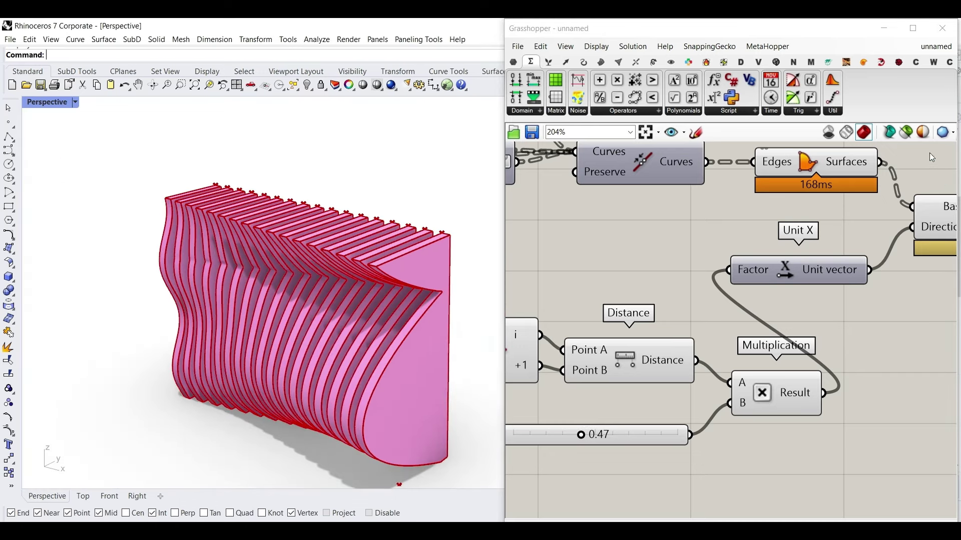
Set the normal document preview colour to black (R 0, G 0, B 0) and accept it
left_click(923, 133)
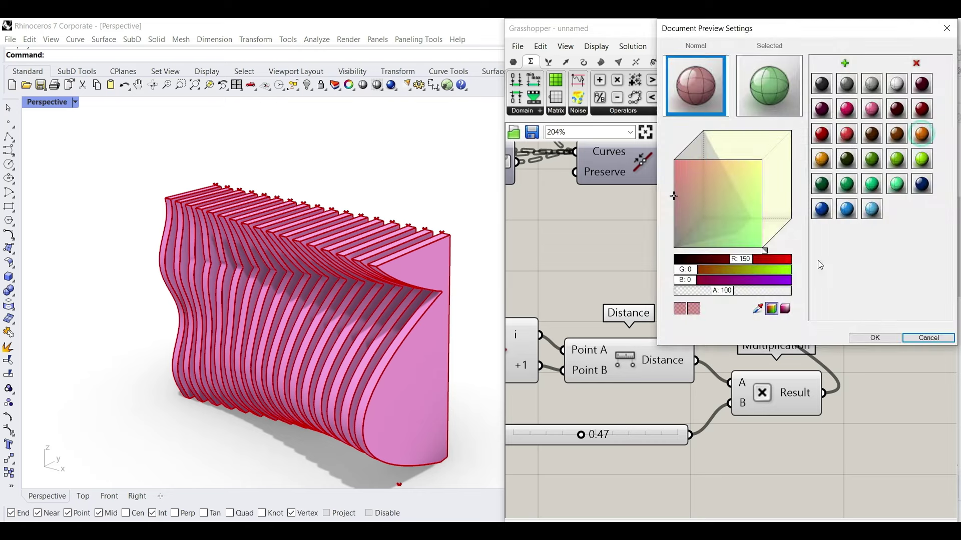
left_click_drag(709, 221, 633, 267)
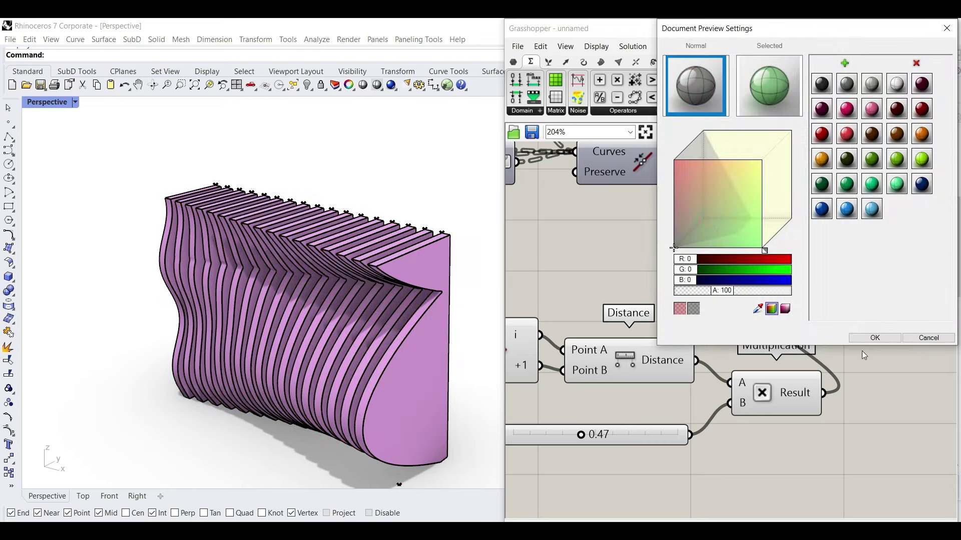
left_click(874, 338)
right_click_drag(167, 350, 241, 336)
scroll(140, 293, "down", 6)
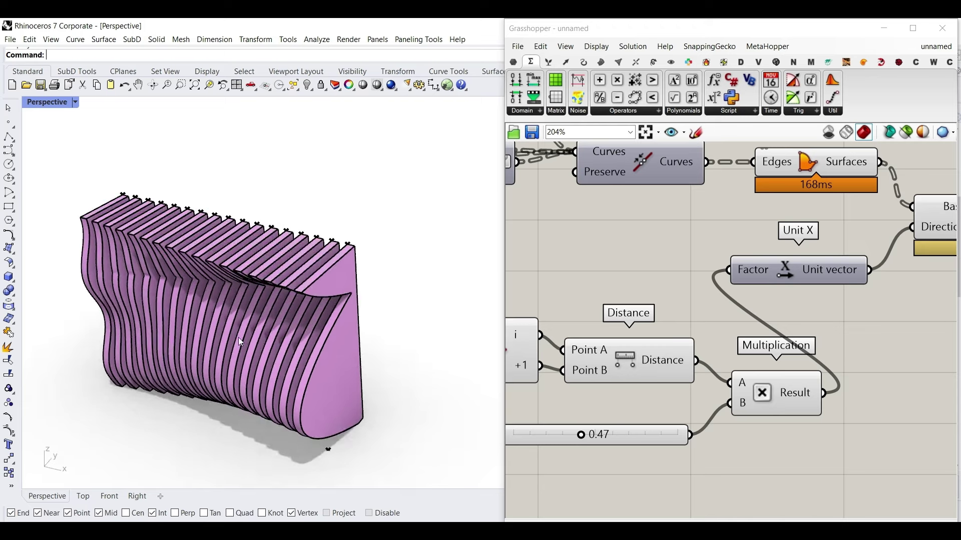
Turn off the preview of the slice components up to Extrude, leaving Custom Preview and Brep Edges visible
scroll(785, 315, "down", 5)
scroll(825, 328, "down", 3)
left_click_drag(812, 321, 706, 269)
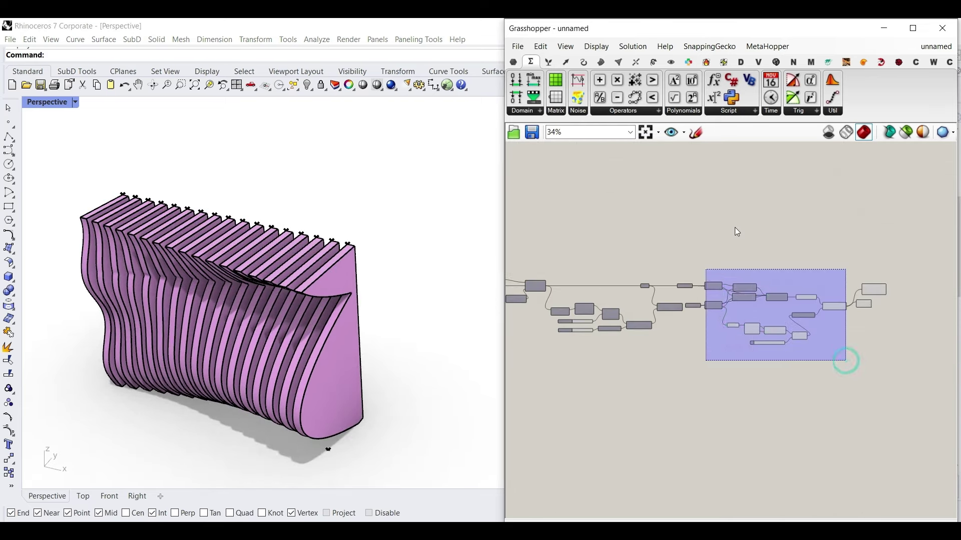
right_click(744, 215)
left_click(772, 231)
left_click(773, 230)
Switch the Perspective viewport to Shaded display and view the wall from the front
left_click(47, 102)
left_click(59, 157)
mouse_move(279, 307)
right_mouse_down()
mouse_move(350, 296)
mouse_move(315, 301)
mouse_move(301, 290)
mouse_move(278, 311)
right_mouse_up()
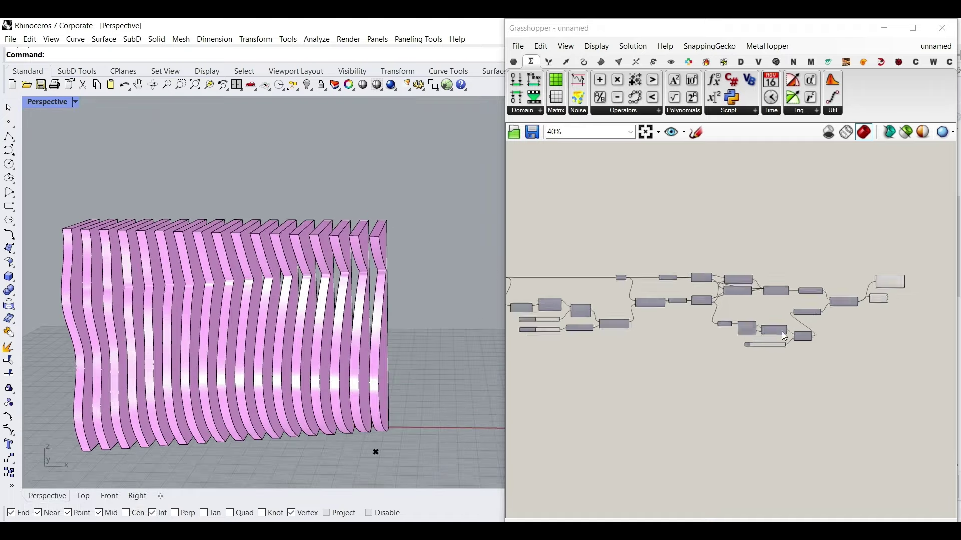
Set the % thickness slider to 1.00 and the Count slider feeding Range to 29
scroll(779, 336, "up", 6)
left_click_drag(719, 367, 840, 373)
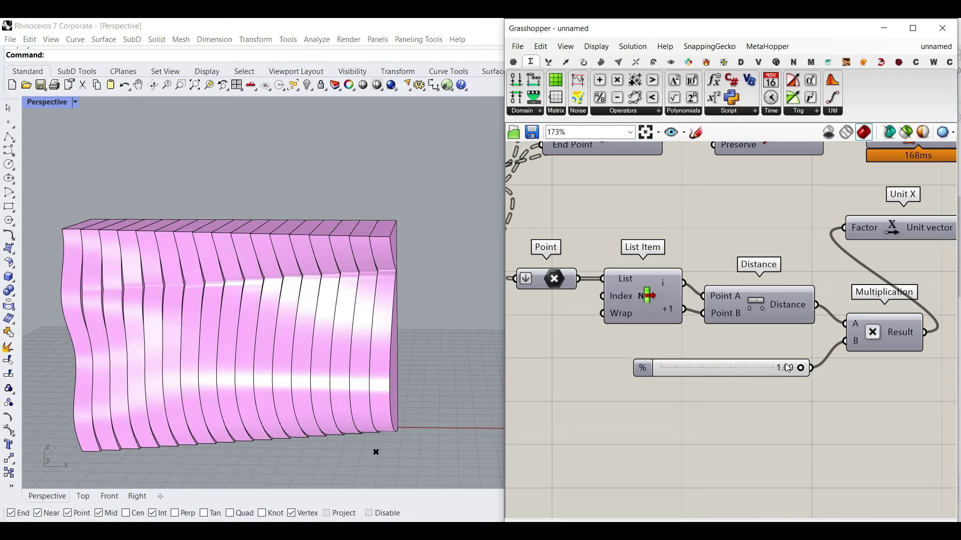
scroll(840, 373, "down", 8)
scroll(839, 340, "up", 10)
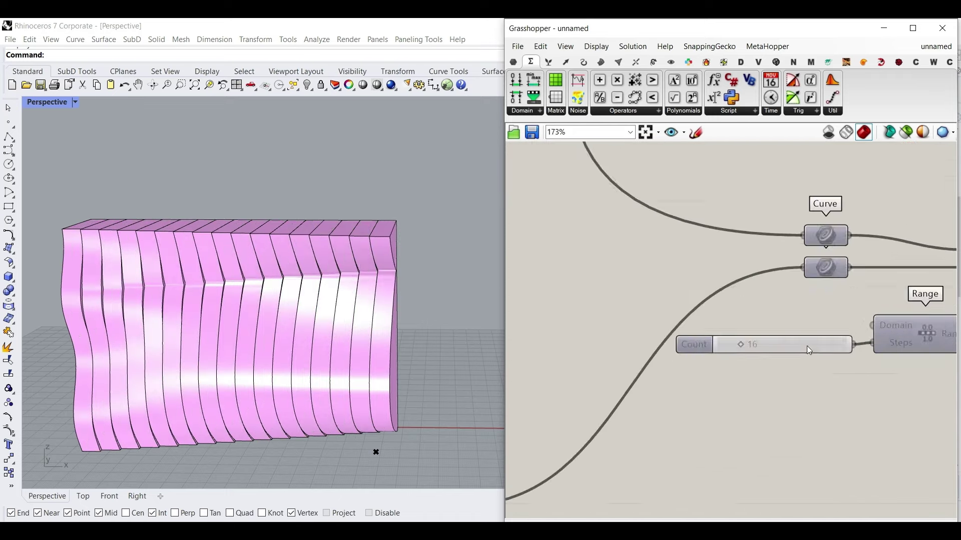
left_click_drag(705, 340, 733, 343)
right_click_drag(282, 351, 283, 323)
scroll(318, 344, "down", 7)
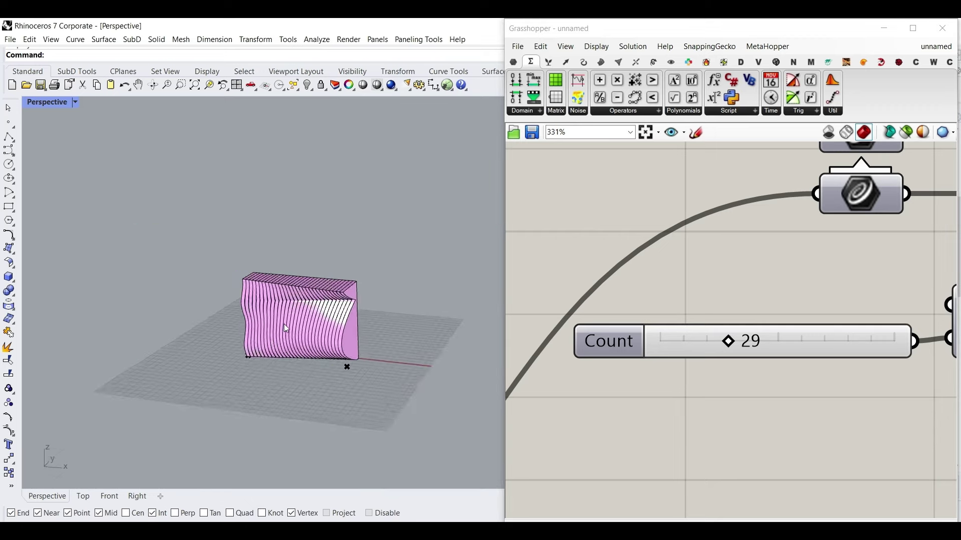
scroll(285, 322, "up", 5)
Return the Perspective viewport to Rendered display
left_click(49, 103)
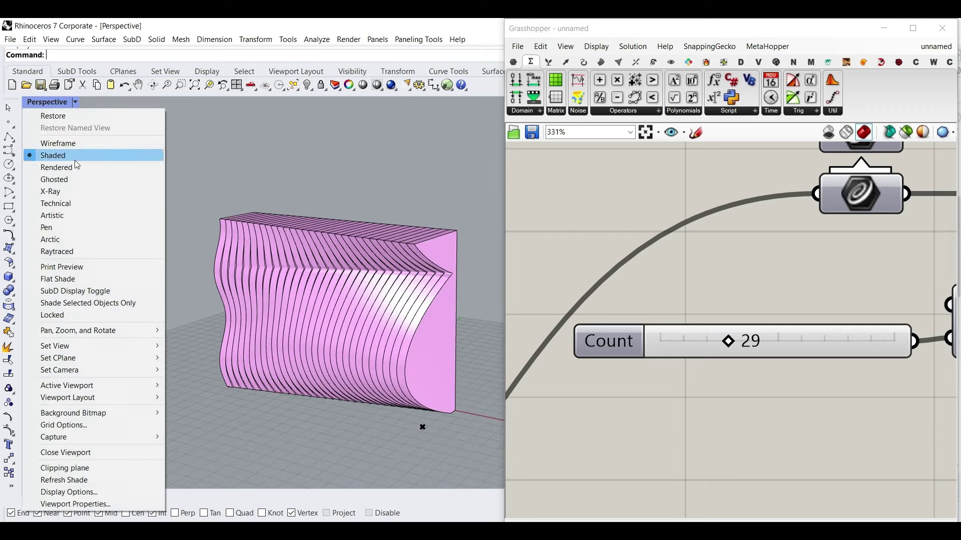
left_click(74, 166)
scroll(357, 333, "up", 5)
left_click(771, 406)
Slightly increase the location slider feeding Evaluate Curve's Parameter input in the lower wave group
scroll(771, 406, "down", 8)
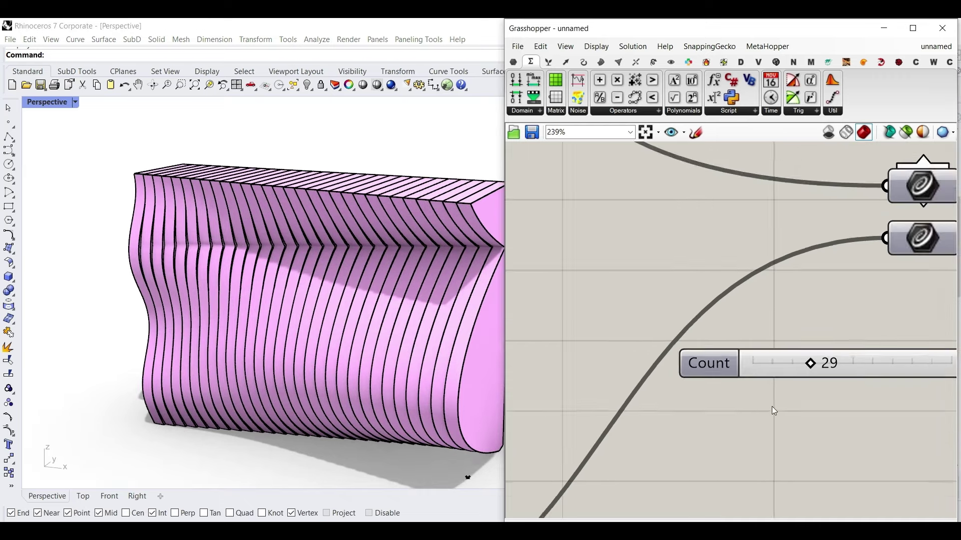
scroll(621, 346, "up", 6)
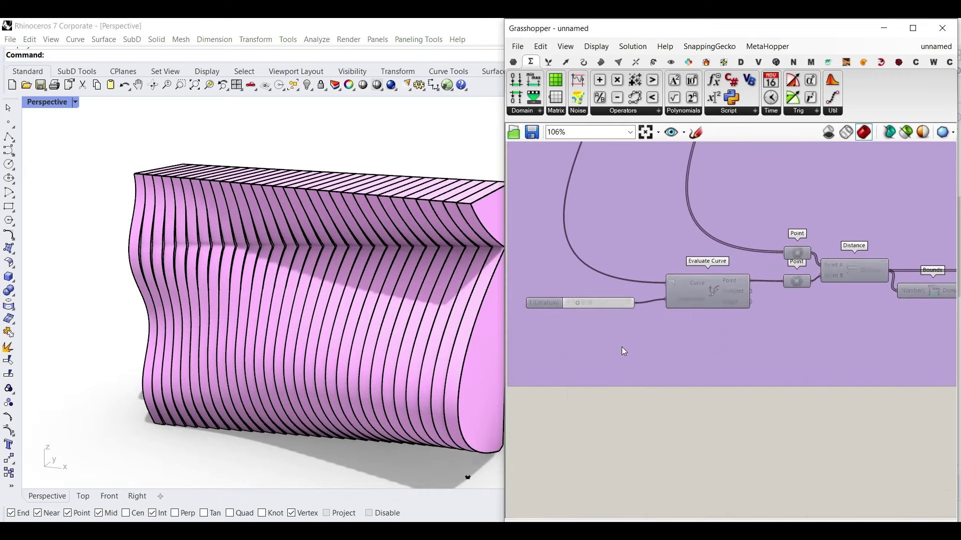
mouse_move(578, 294)
left_mouse_down()
mouse_move(565, 293)
mouse_move(585, 295)
left_mouse_up()
Change the graph type of the first Graph Mapper in the lower wave group from Parabola to Sine
scroll(715, 413, "down", 8)
right_click_drag(715, 413, 593, 216)
scroll(593, 216, "down", 3)
scroll(721, 372, "up", 7)
scroll(721, 372, "up", 2)
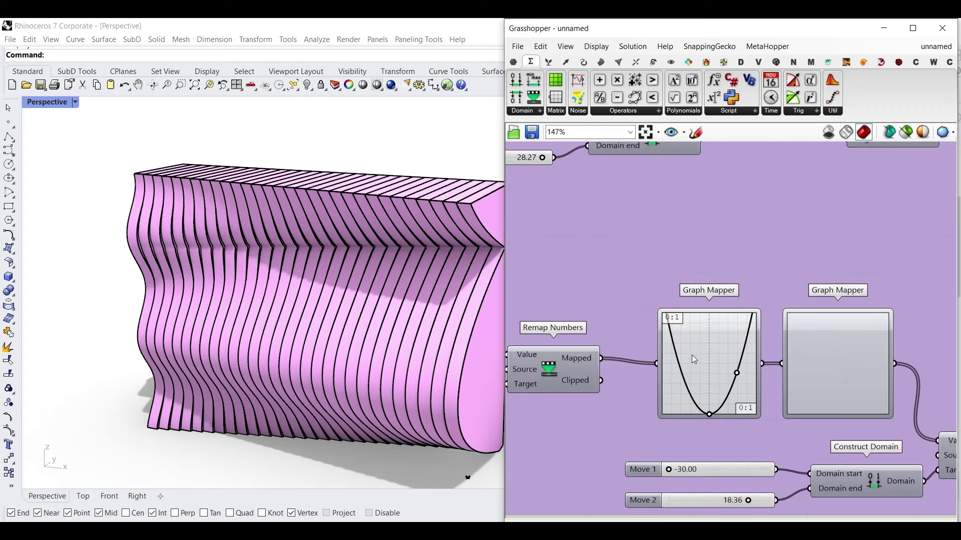
right_click(692, 356)
left_click(752, 500)
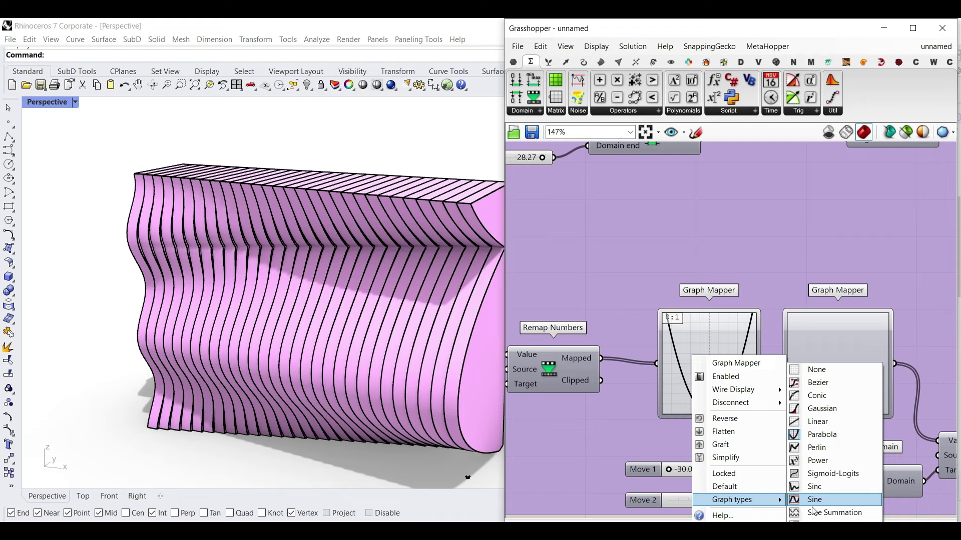
left_click(811, 499)
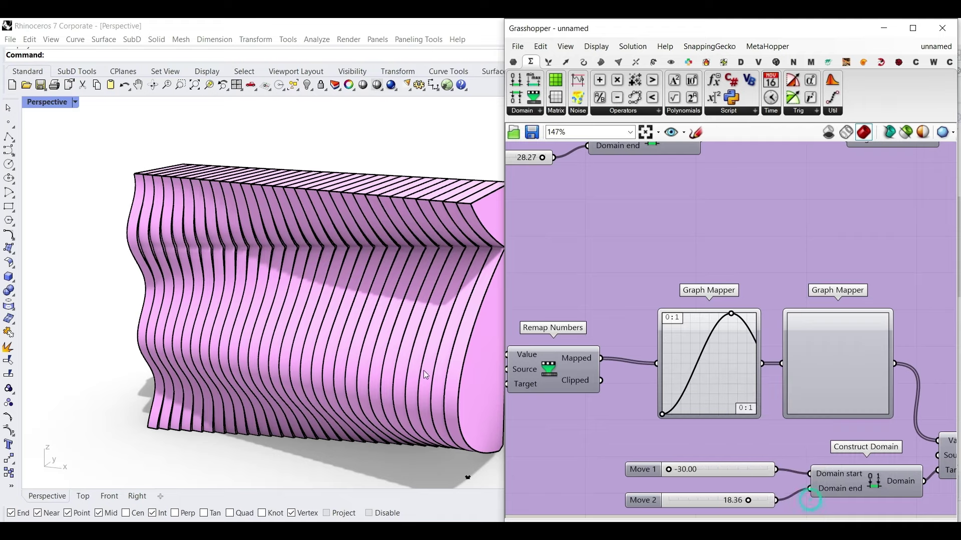
scroll(295, 353, "down", 3)
right_click_drag(295, 353, 344, 349)
Set the location slider feeding Evaluate Curve's Parameter input to 0.62 and review the wall's wavy slices
right_click_drag(525, 406, 875, 355)
right_click_drag(677, 346, 927, 349)
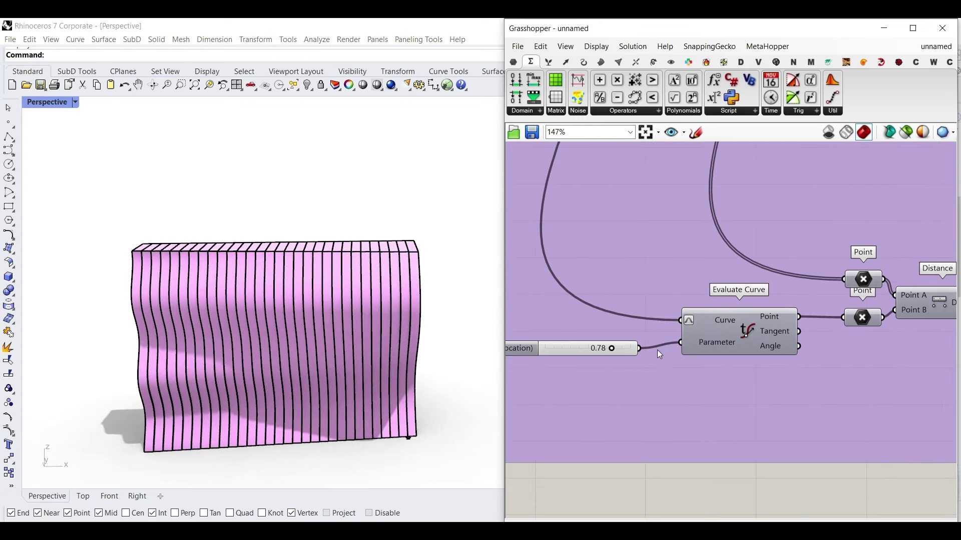
scroll(616, 348, "up", 4)
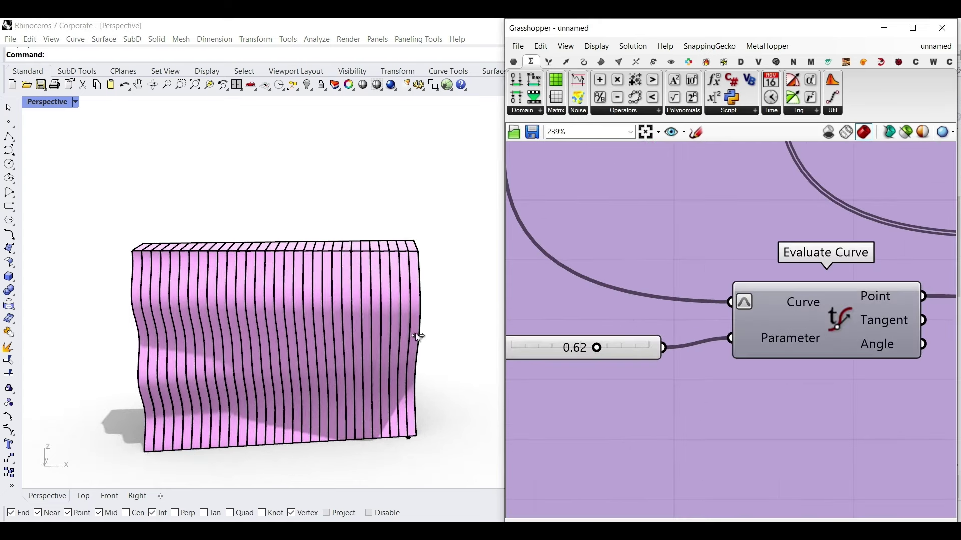
right_click_drag(417, 334, 342, 334)
scroll(638, 320, "down", 5)
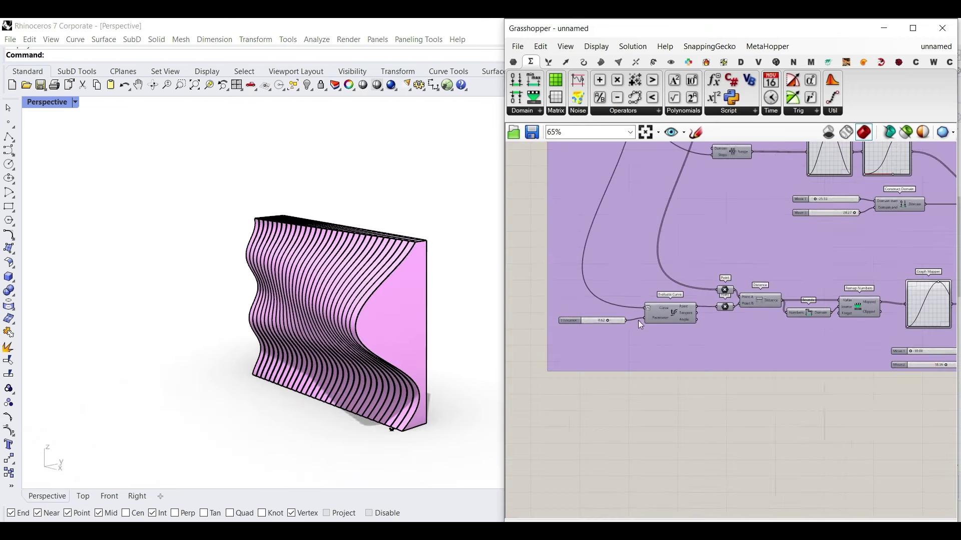
scroll(753, 374, "up", 3)
mouse_move(211, 375)
right_mouse_down()
mouse_move(320, 363)
mouse_move(300, 312)
mouse_move(307, 345)
mouse_move(266, 379)
mouse_move(326, 334)
right_mouse_up()
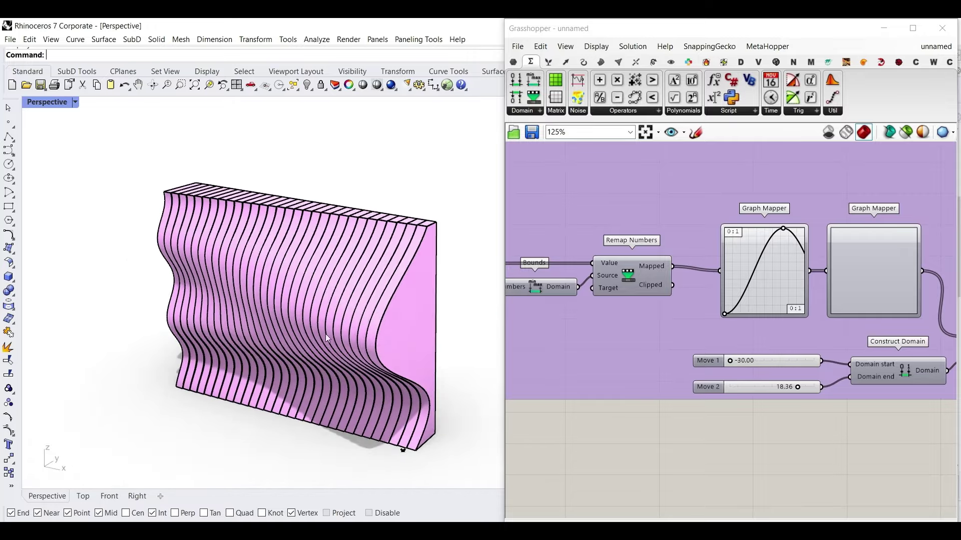
scroll(300, 350, "down", 3)
scroll(284, 362, "up", 3)
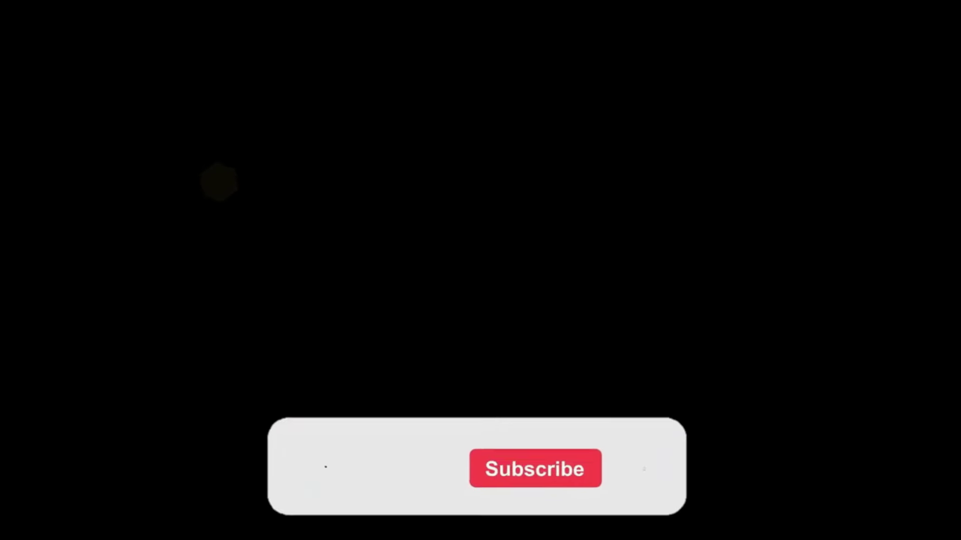